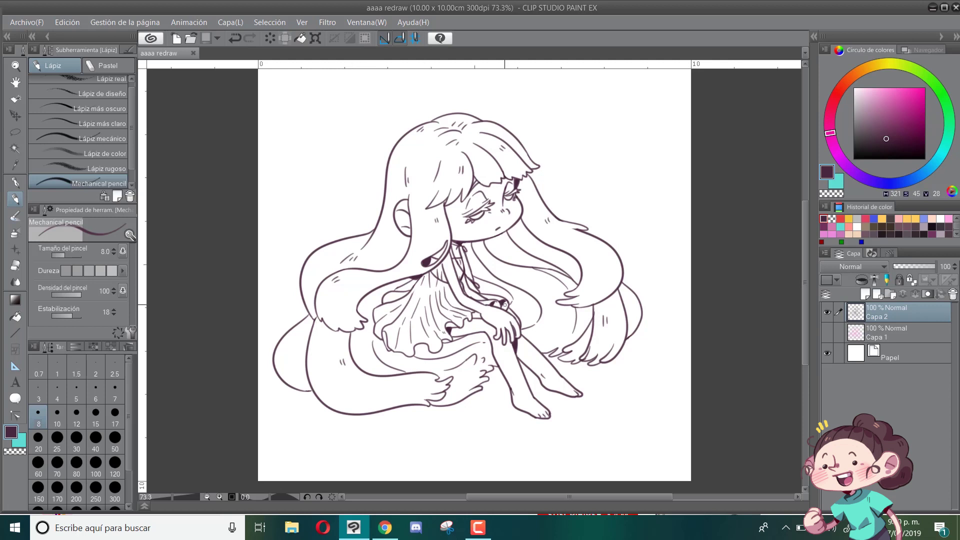
Step: Add a new layer beneath the line art and fill the whole figure with turquoise using the Cerrar y rellenar fill
left_click(860, 337)
left_click(865, 294)
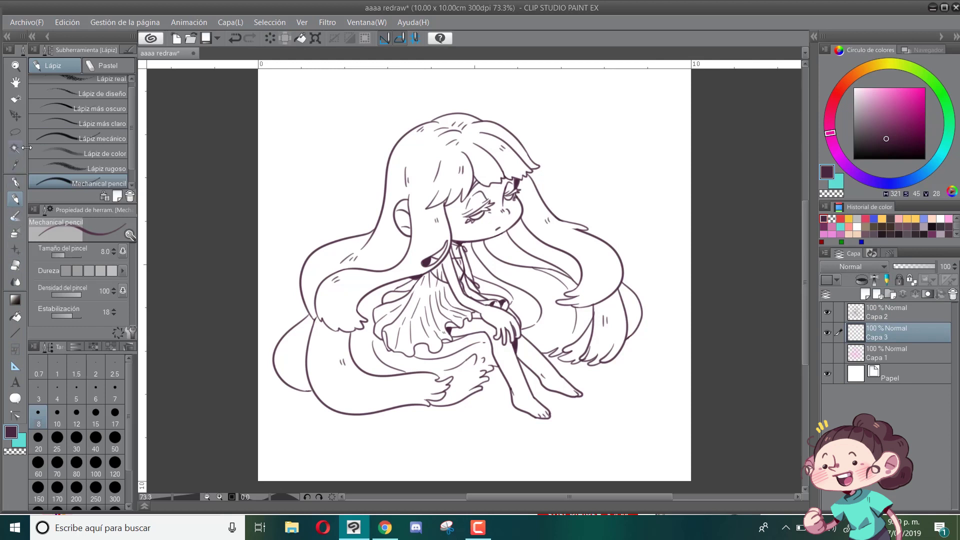
key("m")
left_click(16, 317)
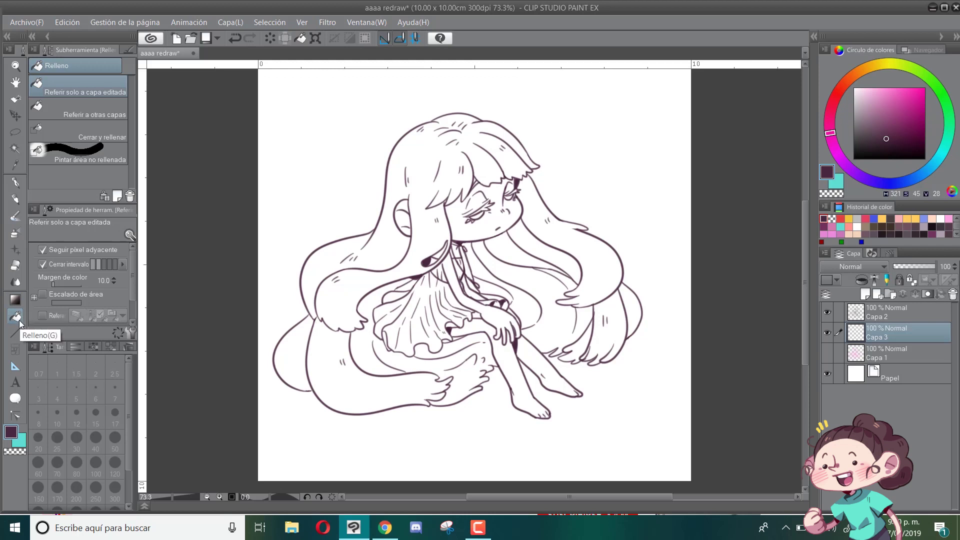
left_click(86, 116)
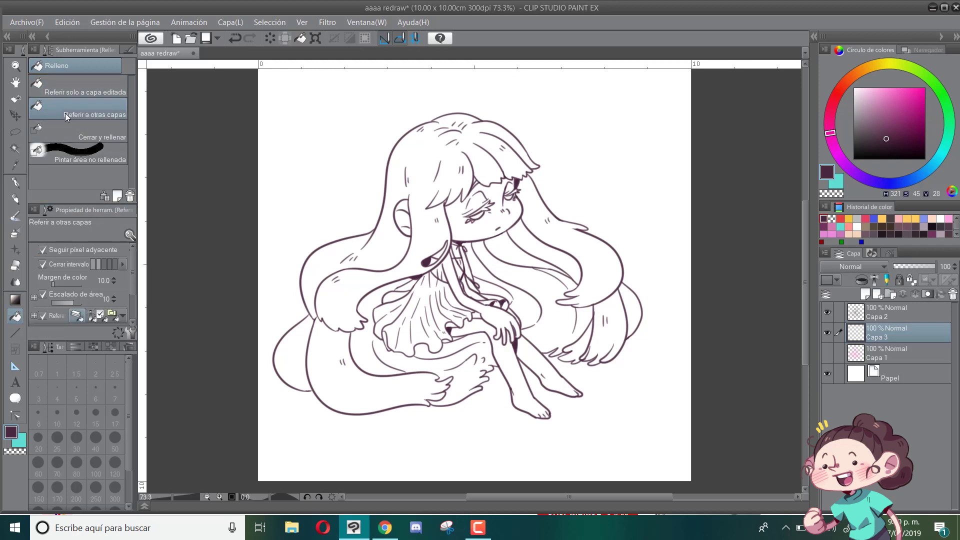
left_click(75, 133)
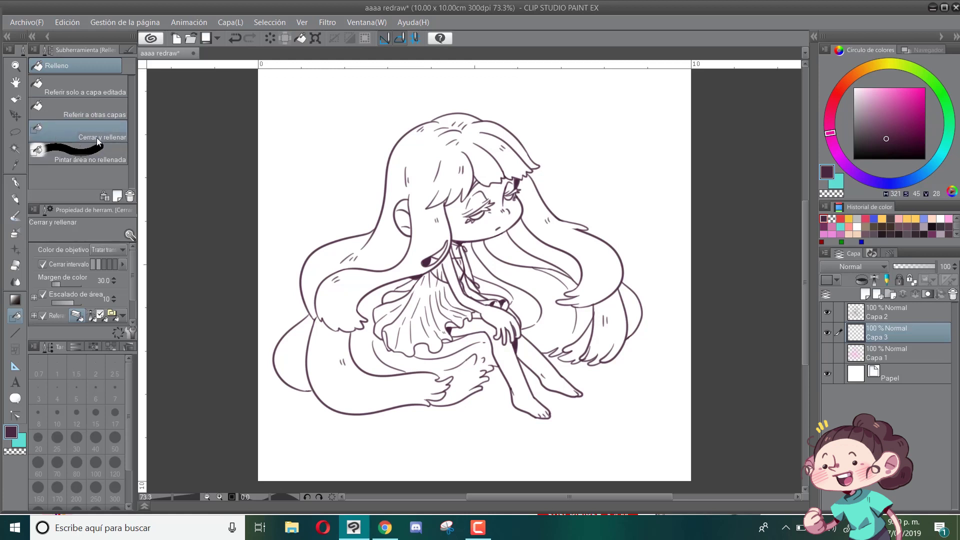
left_click(24, 445)
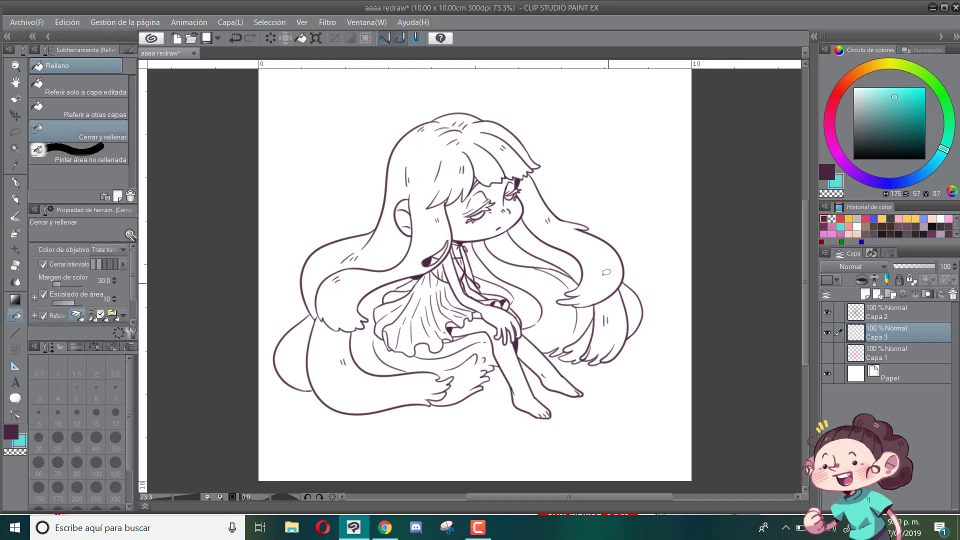
mouse_move(502, 85)
left_mouse_down()
mouse_move(344, 157)
mouse_move(267, 279)
mouse_move(258, 375)
mouse_move(299, 420)
mouse_move(427, 451)
mouse_move(595, 421)
mouse_move(661, 379)
mouse_move(678, 333)
mouse_move(676, 266)
mouse_move(658, 208)
mouse_move(628, 154)
mouse_move(506, 86)
left_mouse_up()
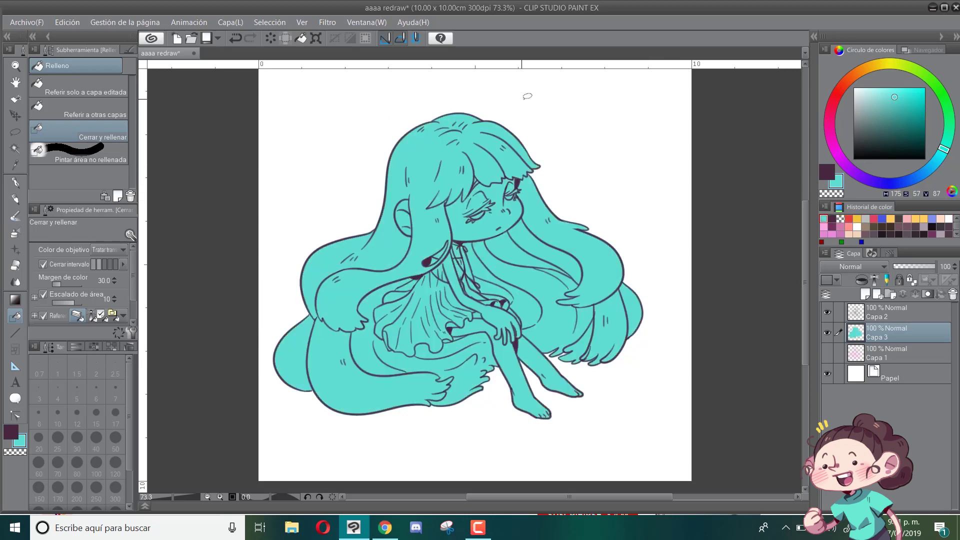
Step: Set the line art layer's blending mode to Multiplicación
left_click(873, 321)
left_click(852, 267)
left_click(857, 61)
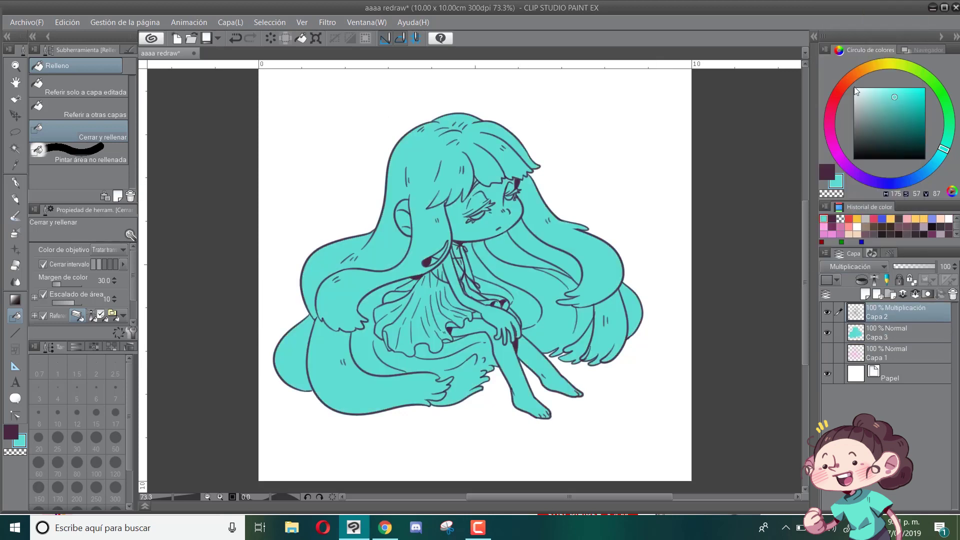
Step: Refill the figure's silhouette on the base layer with white, using the fill that refers only to the edited layer
left_click(859, 338)
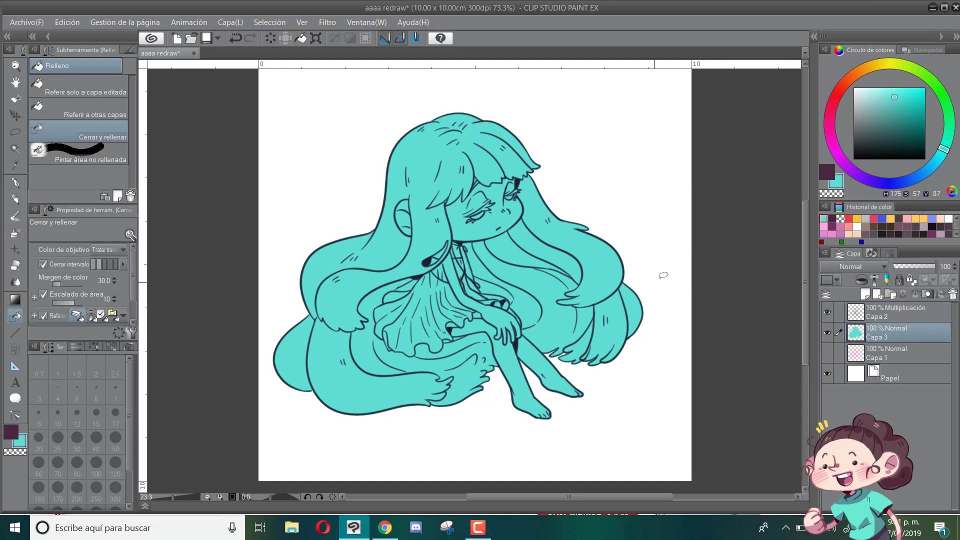
right_click(310, 182)
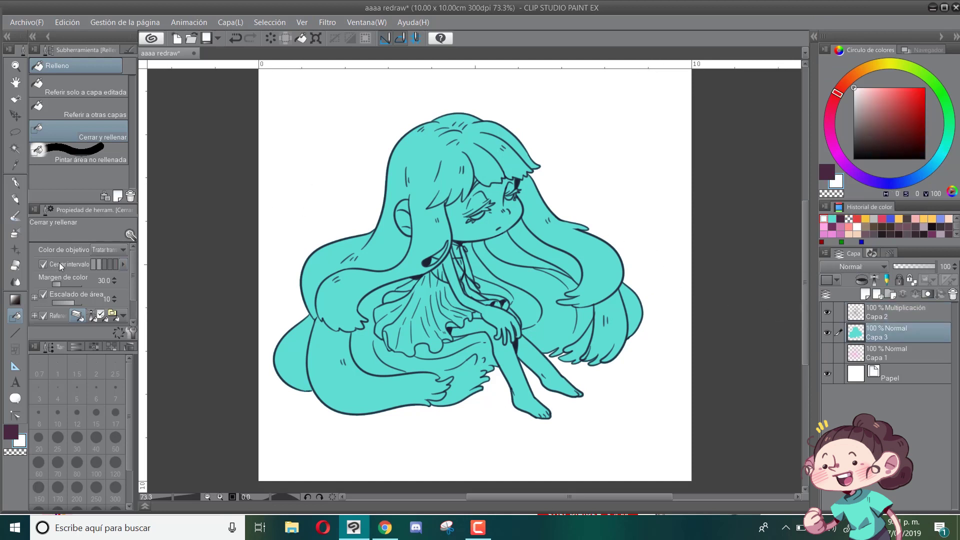
left_click(95, 96)
left_click(389, 221)
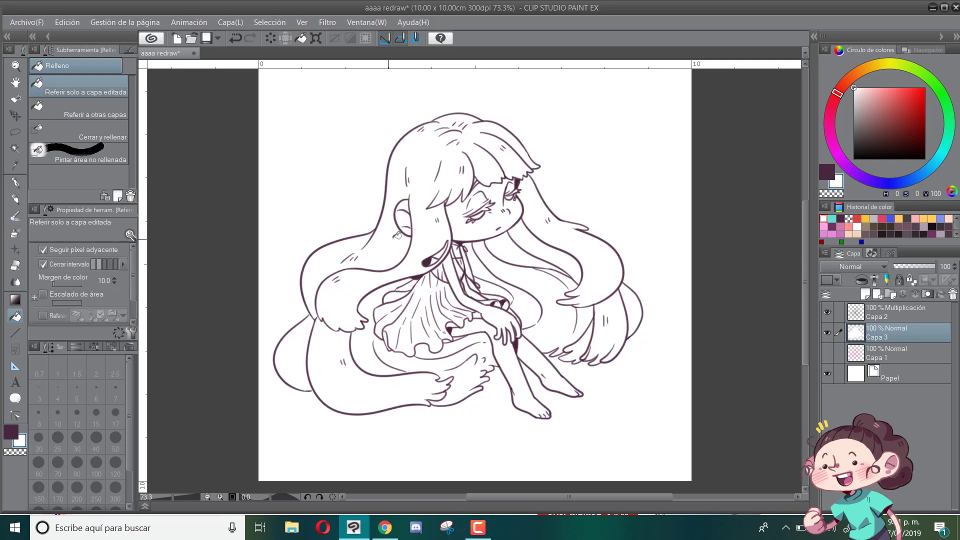
Step: Add a new layer clipped to the base layer and switch the fill to Referir a otras capas
left_click(864, 297)
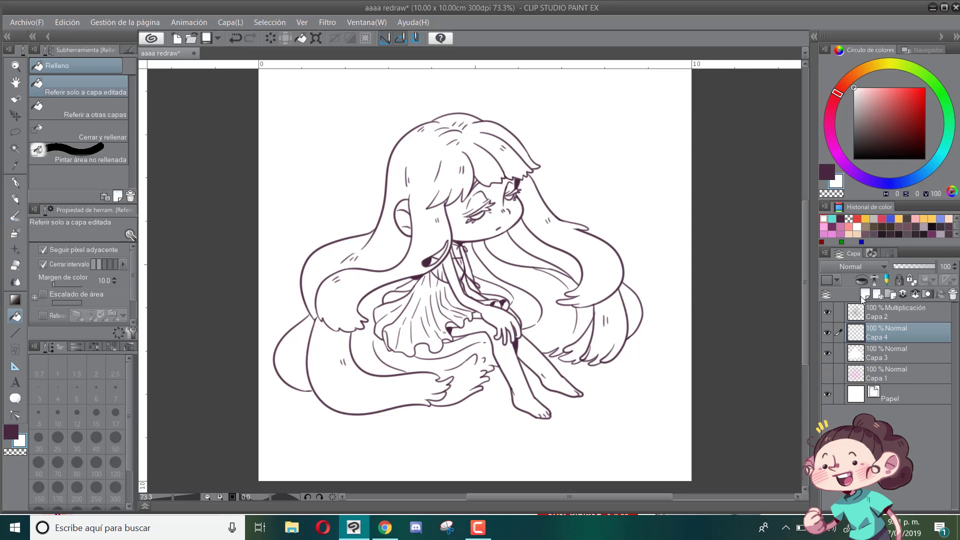
left_click(859, 281)
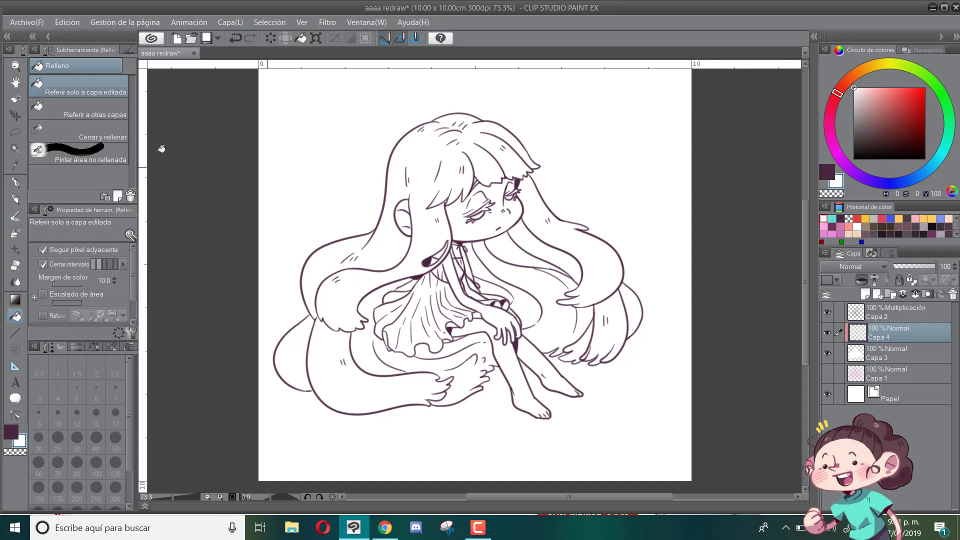
left_click(111, 115)
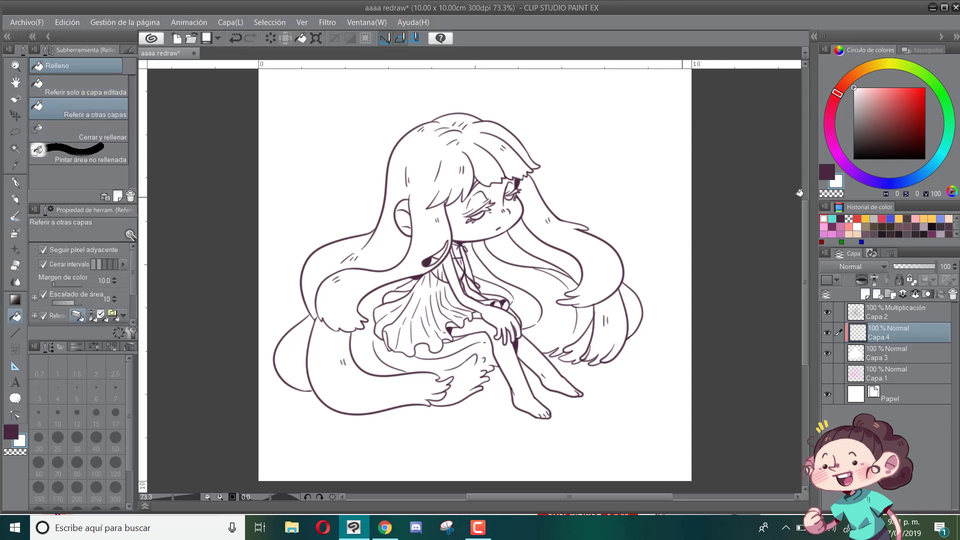
Step: Bring up the Storm.png reference beside the drawing and sample the cream colour from the character's hair
left_click(881, 66)
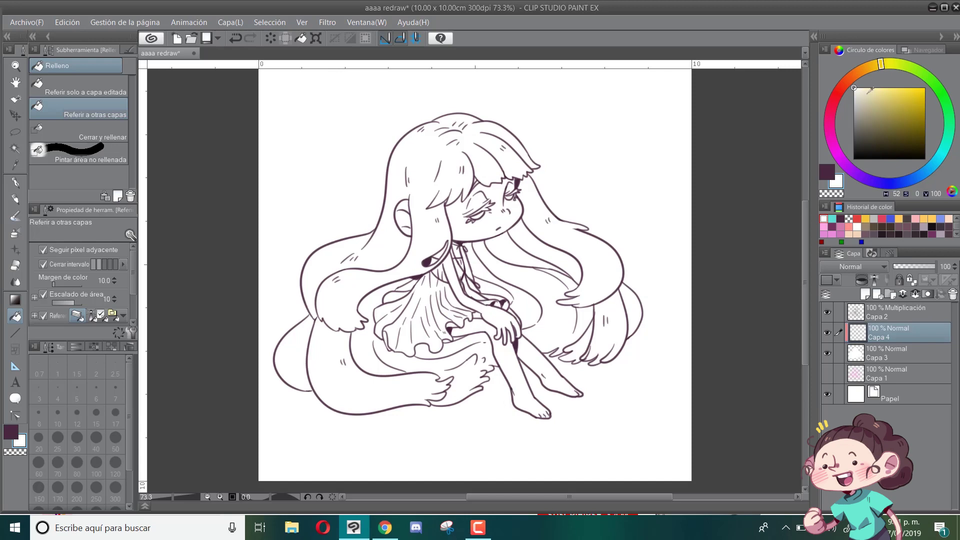
left_click(875, 87)
left_click(478, 527)
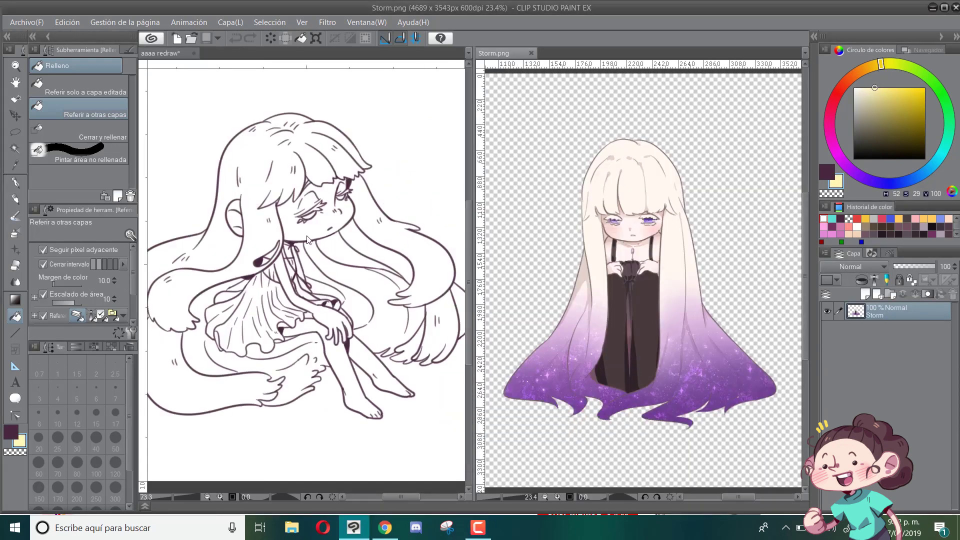
left_click(333, 237)
scroll(333, 240, "down", 2)
scroll(308, 217, "up", 2)
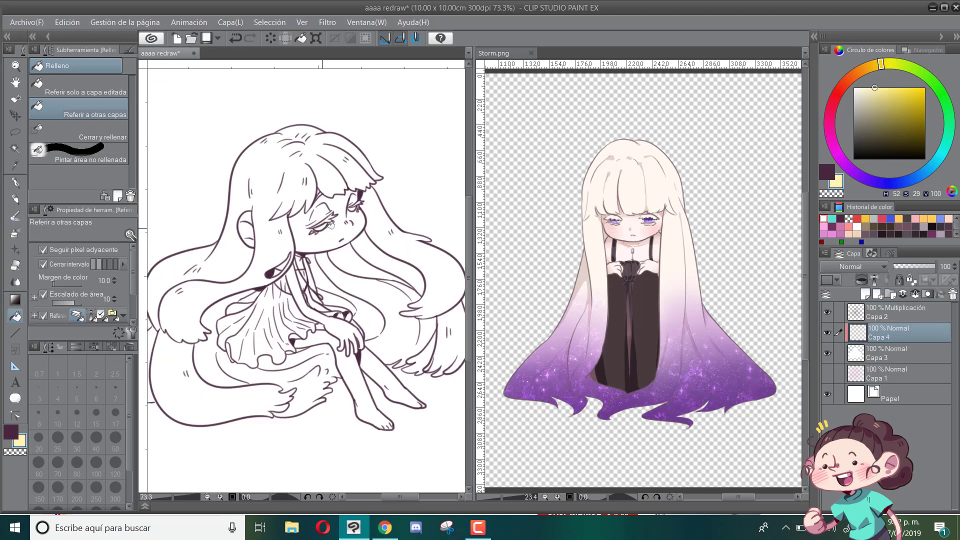
left_click(638, 183)
left_click(630, 185, "alt")
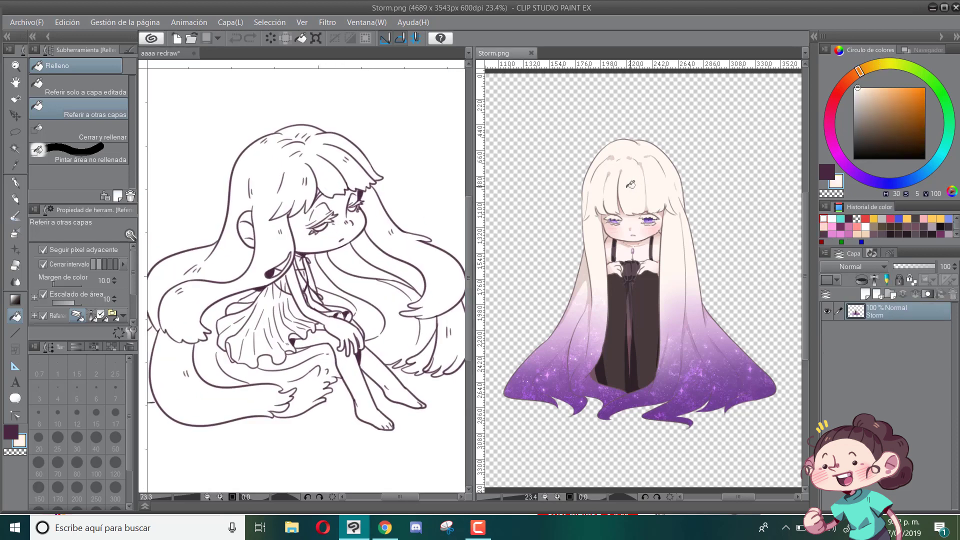
Step: Return to the drawing and adjust the sampled hair colour to a warmer cream, H 39, S 13, V 100
left_click(273, 193)
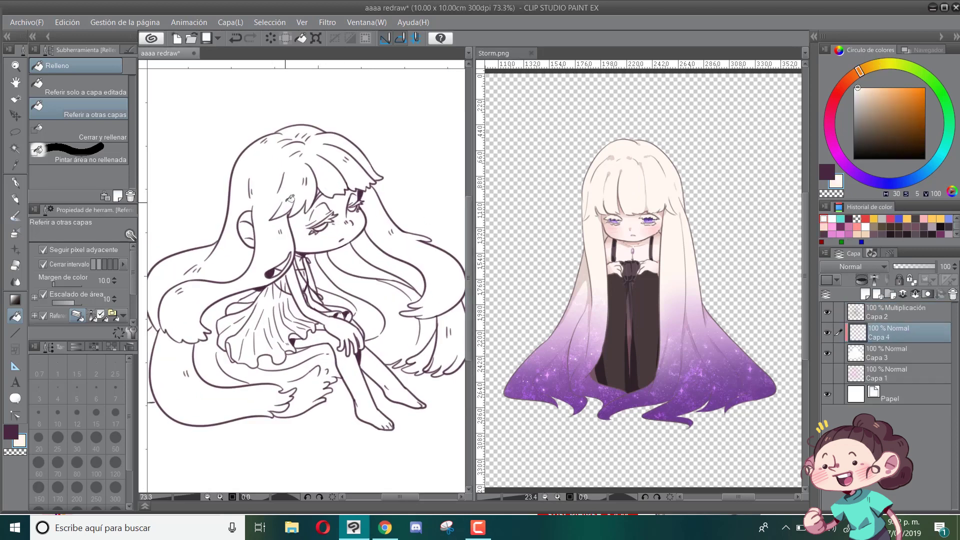
scroll(274, 191, "down", 3)
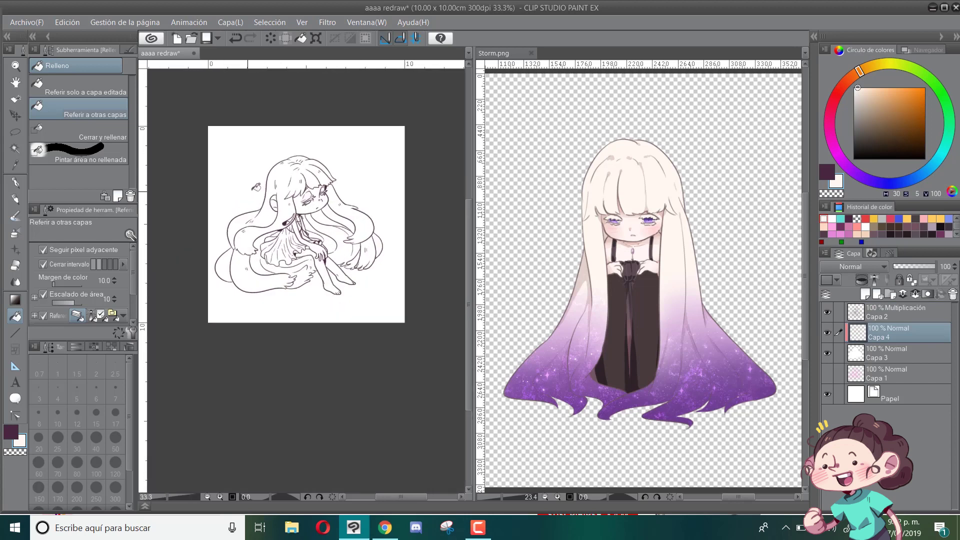
scroll(288, 175, "up", 2)
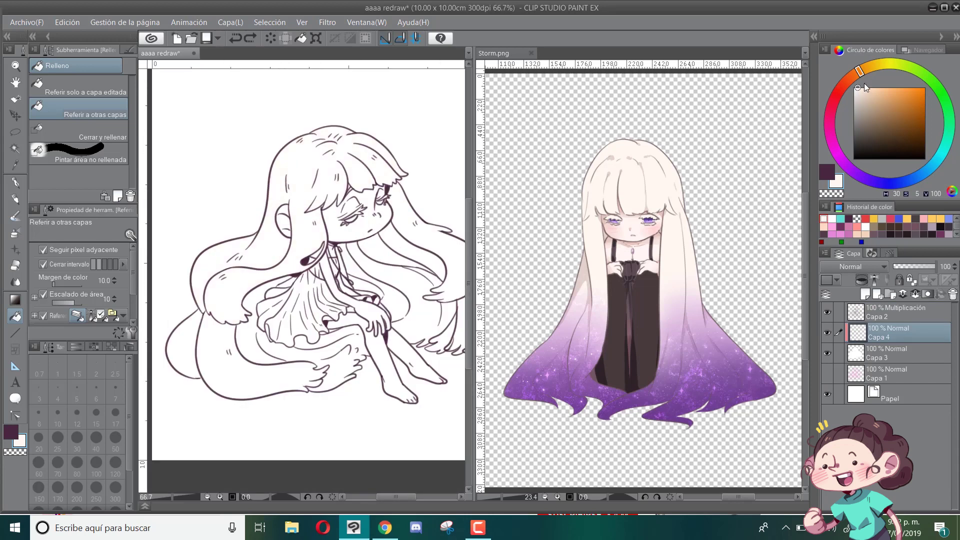
left_click_drag(864, 88, 863, 87)
left_click(868, 67)
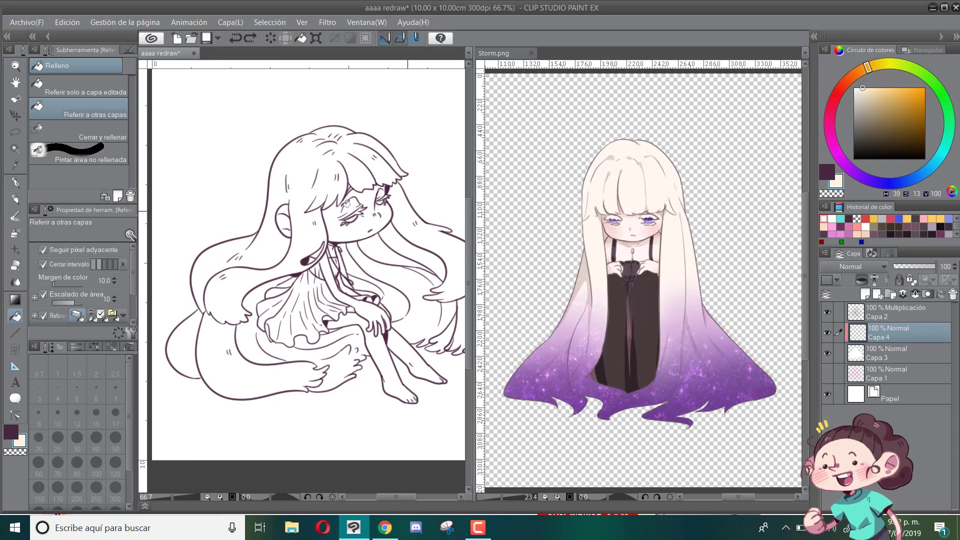
Step: Fill the hair on the head and the long strands falling behind the face and body with cream
left_click(309, 193)
left_click(424, 223)
left_click(400, 244)
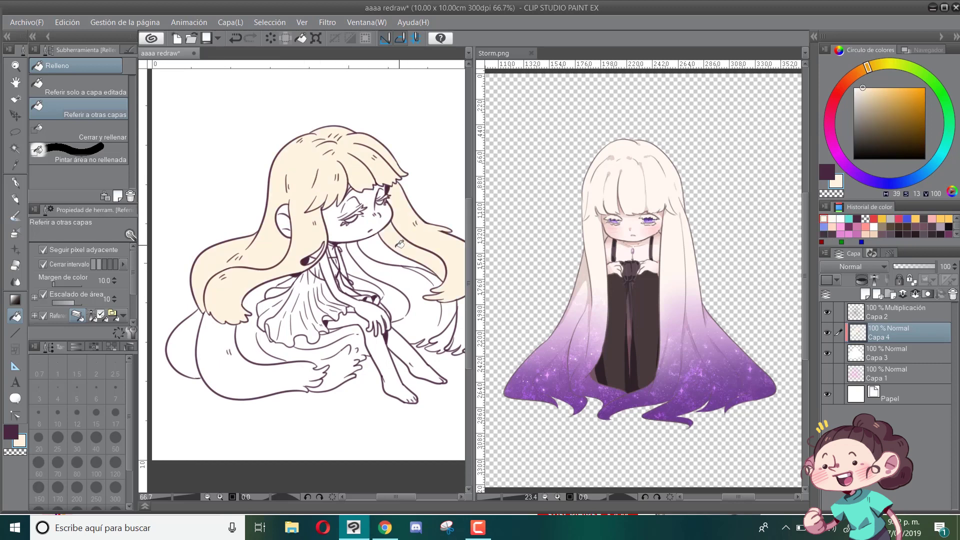
left_click(359, 263)
left_click(448, 334)
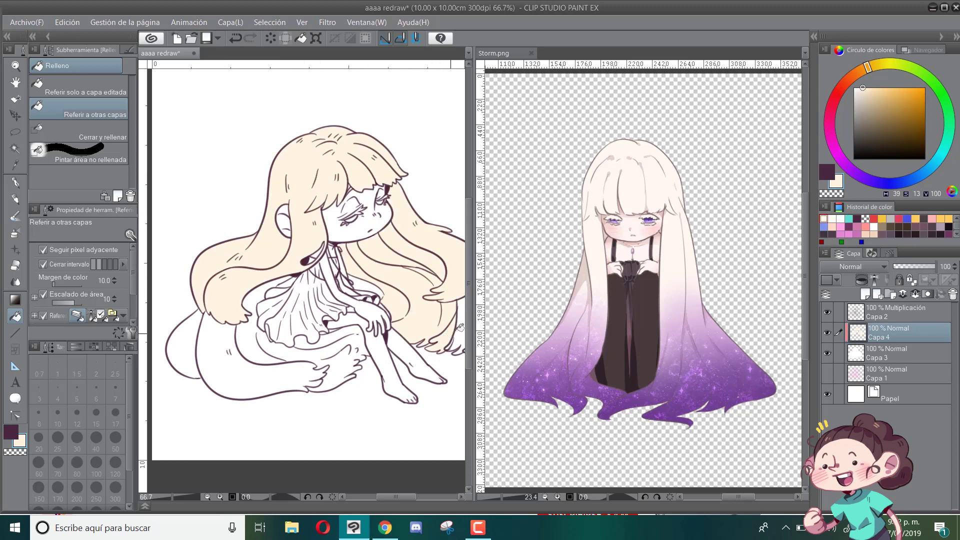
left_click(462, 326)
Step: Fill the remaining hair locks lying on the ground under and behind the dress with cream
left_click(332, 340)
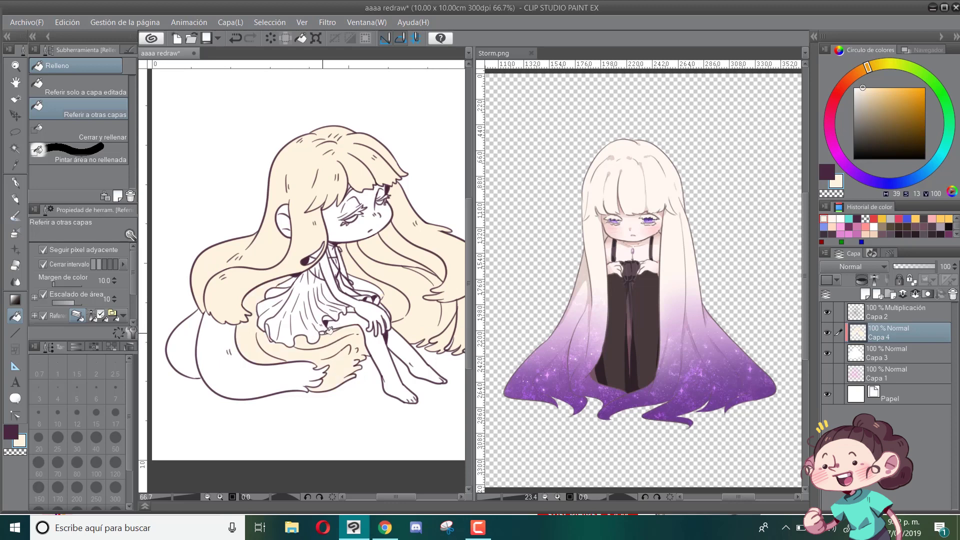
left_click(207, 358)
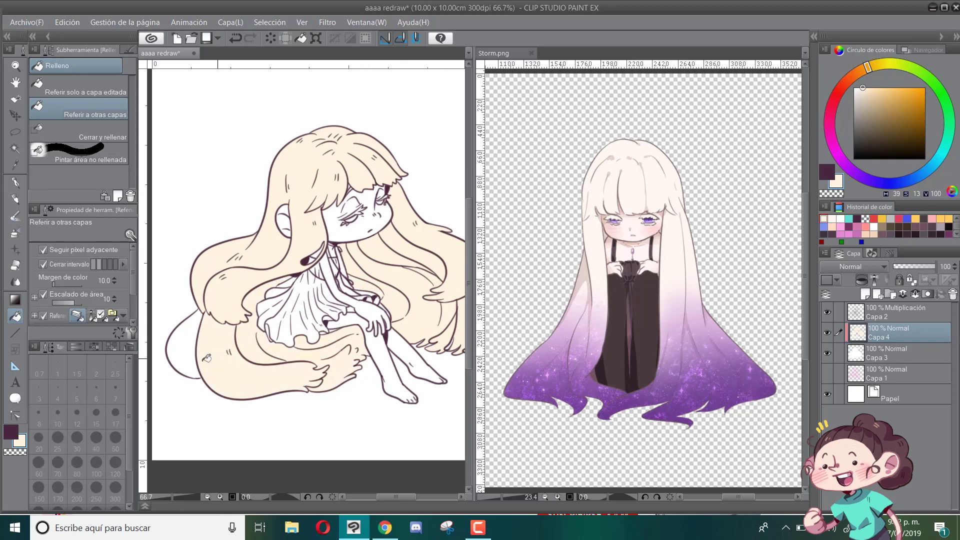
scroll(207, 358, "down", 4)
scroll(283, 313, "up", 2)
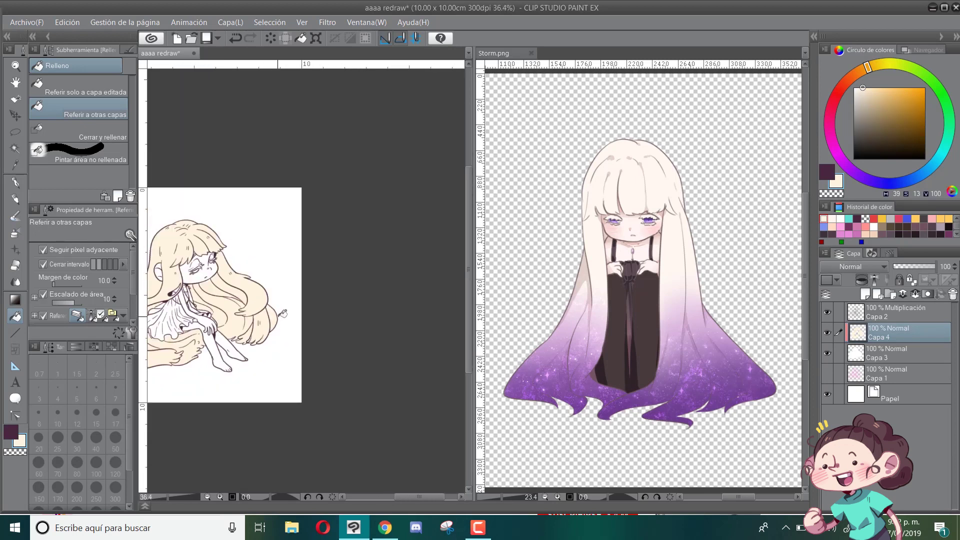
scroll(283, 313, "up", 3)
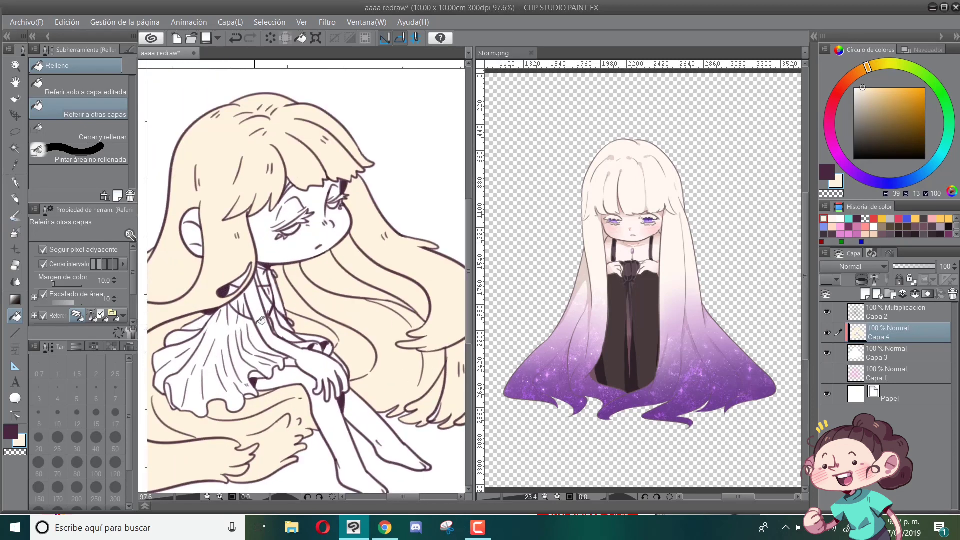
scroll(260, 320, "down", 3)
scroll(247, 327, "up", 2)
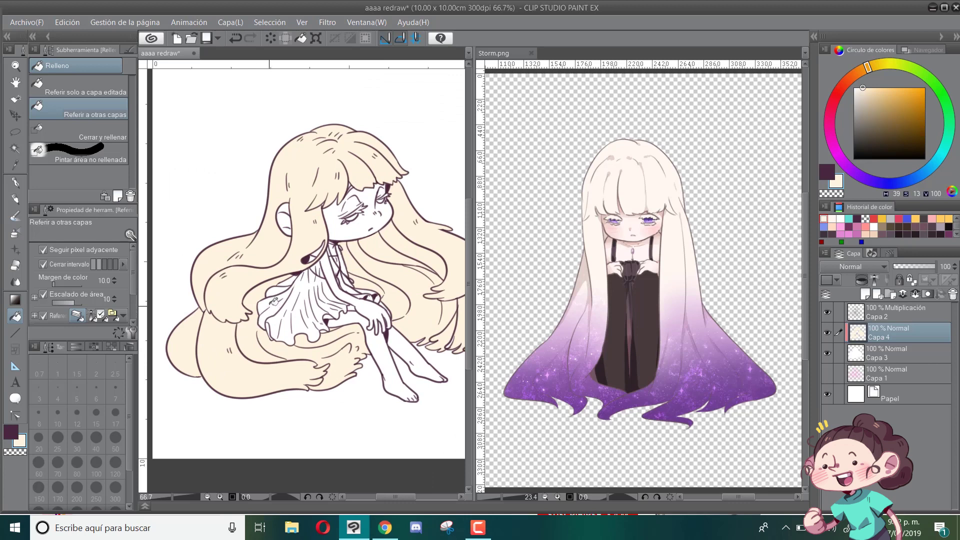
Step: Recolour the figure's base layer silhouette with turquoise, using the fill that refers only to the edited layer
left_click(871, 355)
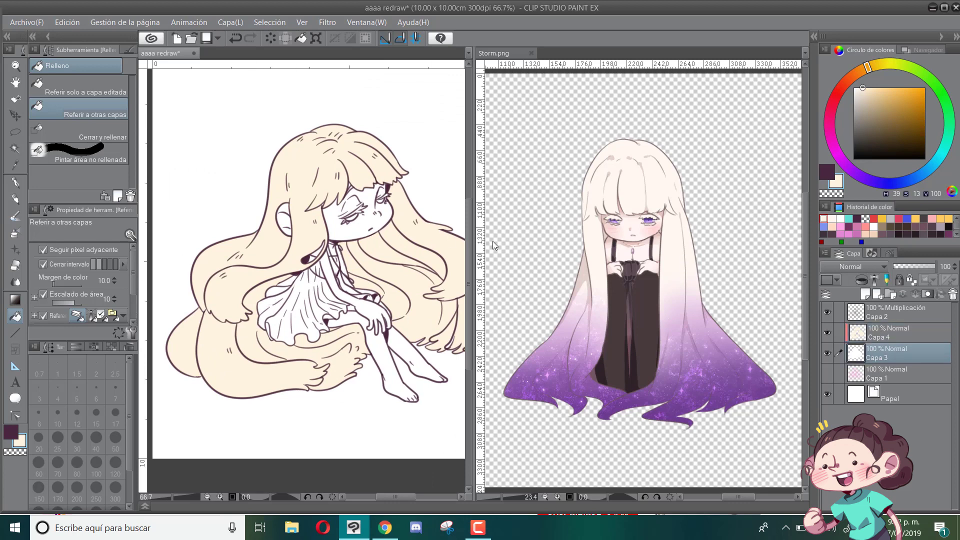
left_click(849, 219)
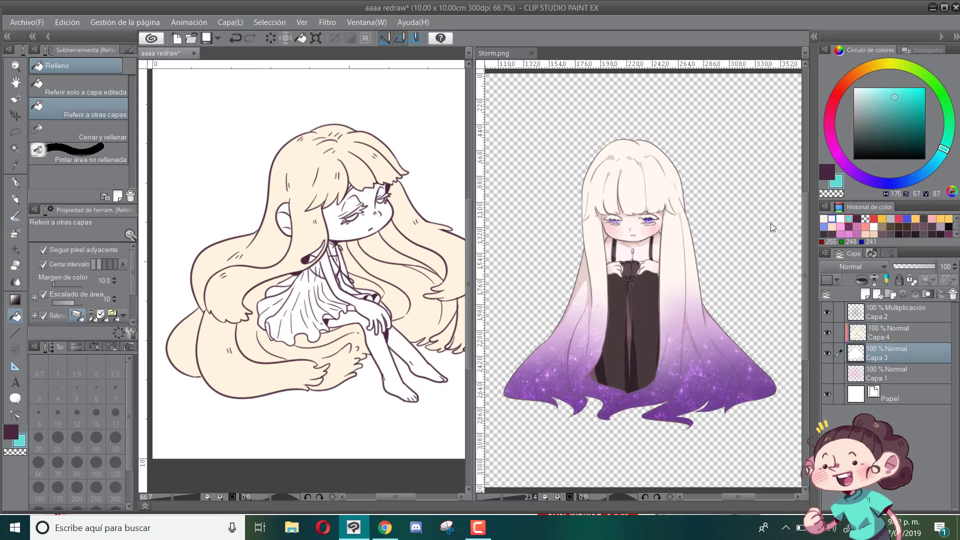
left_click(77, 89)
left_click(308, 219)
Step: Switch the fill back to Referir a otras capas and sample the skin colour from the face in Storm.png
left_click(877, 332)
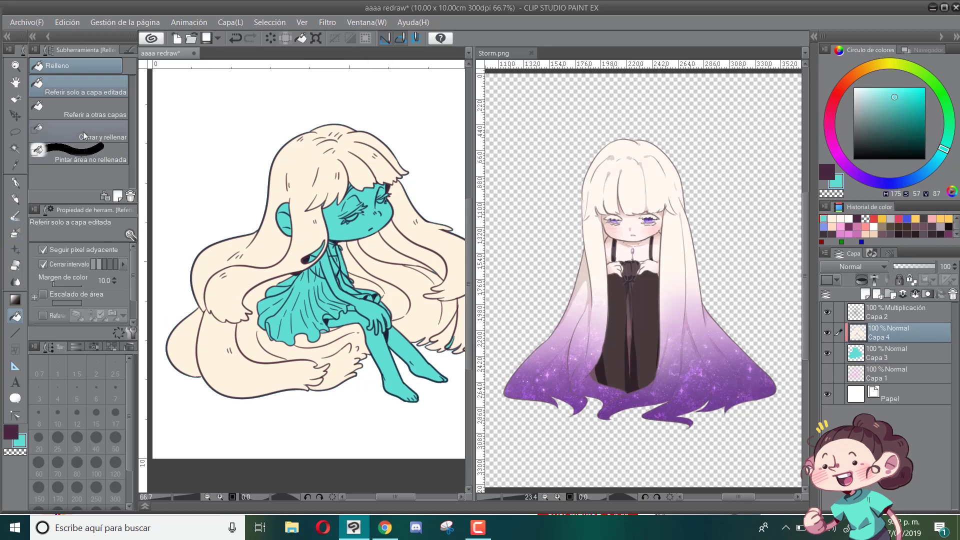
left_click(83, 109)
left_click(637, 230, "alt")
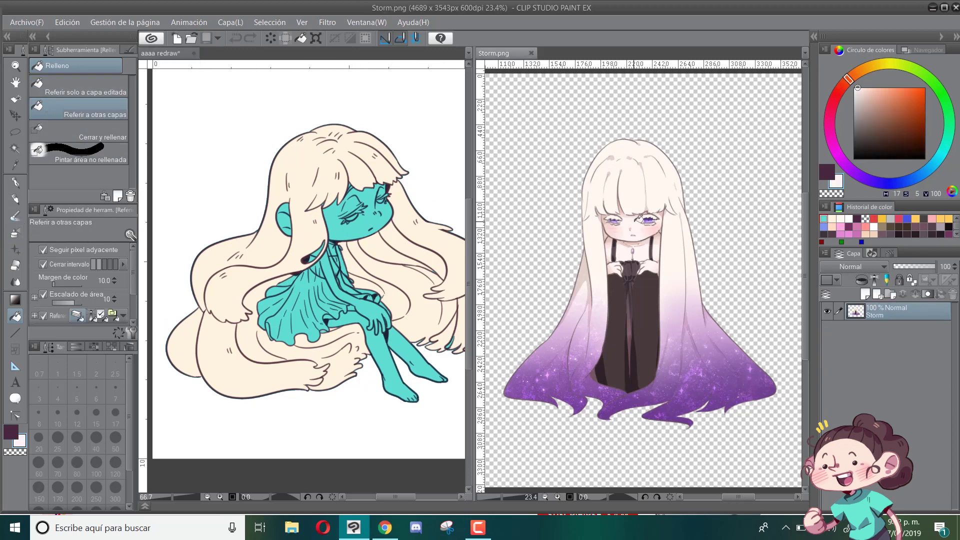
Step: Add a new clipped layer below the hair layer in the redraw and fill the face and ear with the pale skin colour
left_click(339, 217)
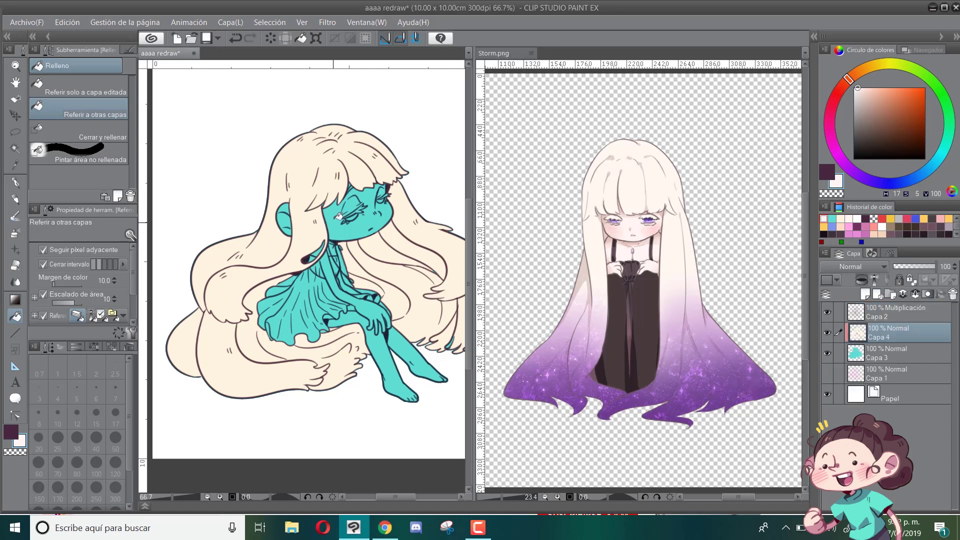
left_click(865, 294)
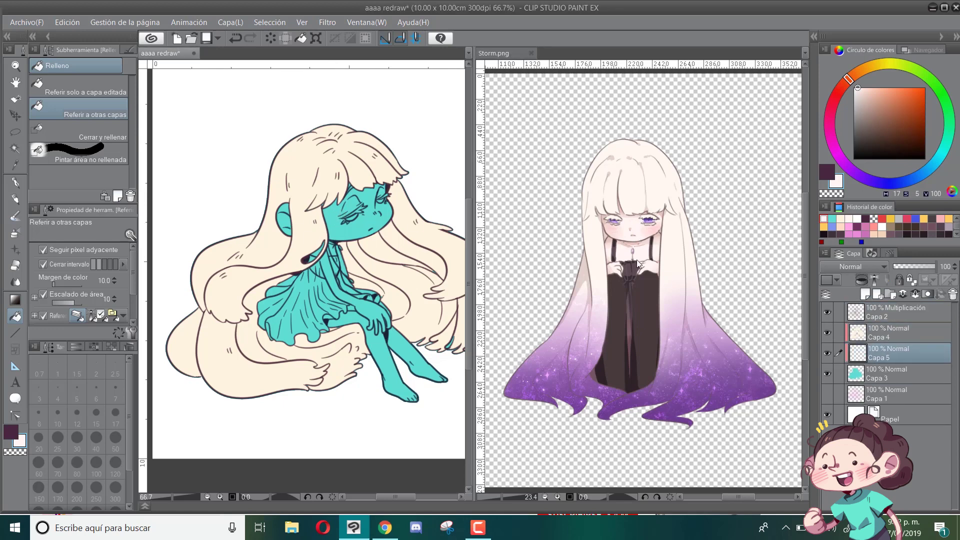
left_click(313, 216)
left_click(292, 214)
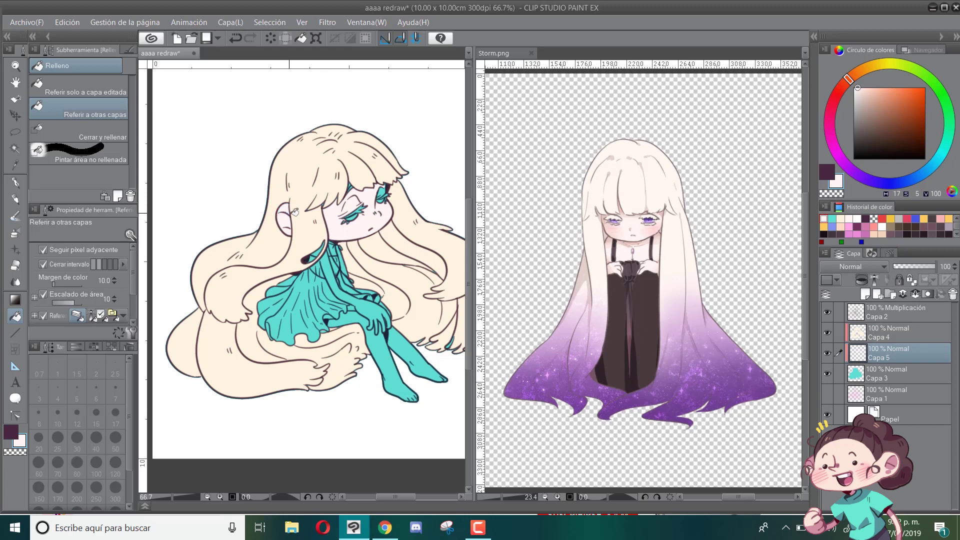
Step: Fill the arm, hand, neck, chest and both legs with the pale skin colour on the same layer
left_click(347, 288)
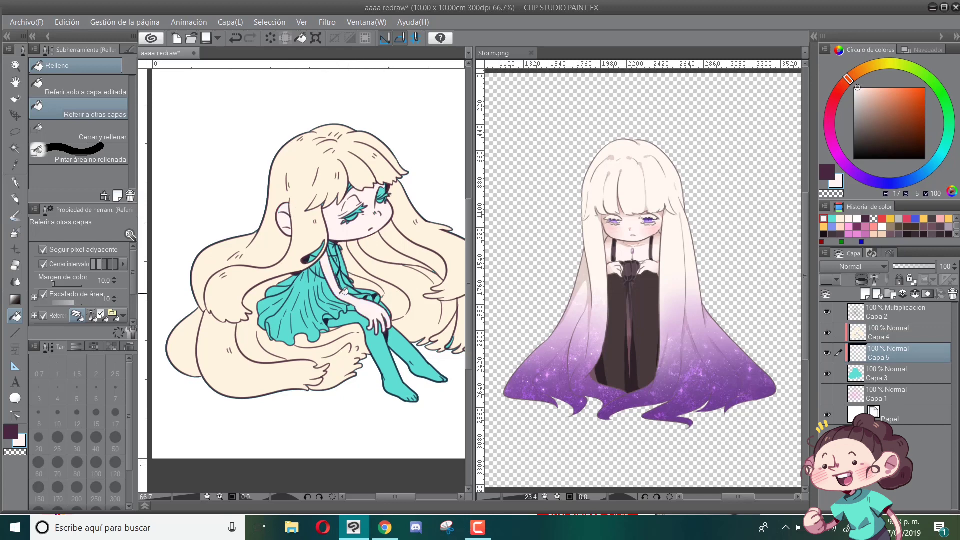
left_click(347, 257)
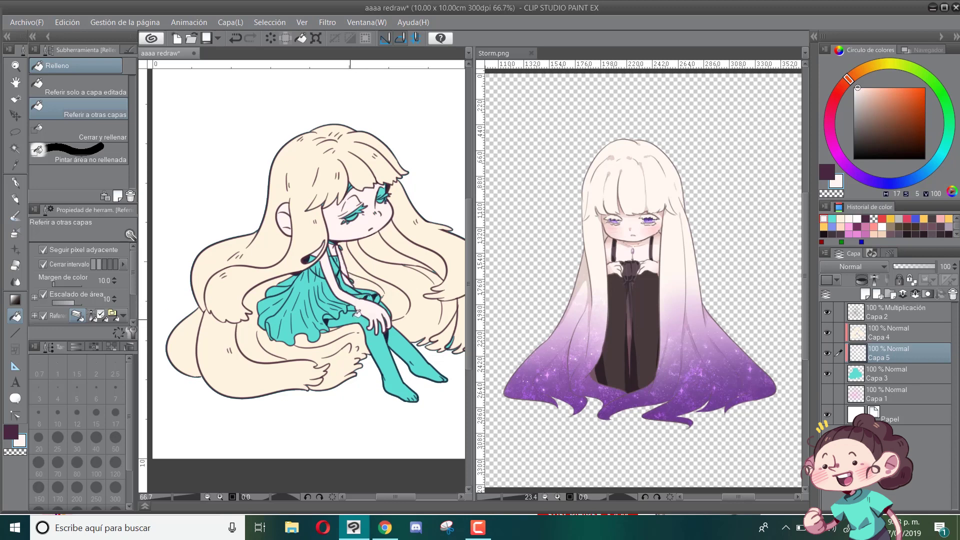
left_click(356, 319)
left_click(400, 340)
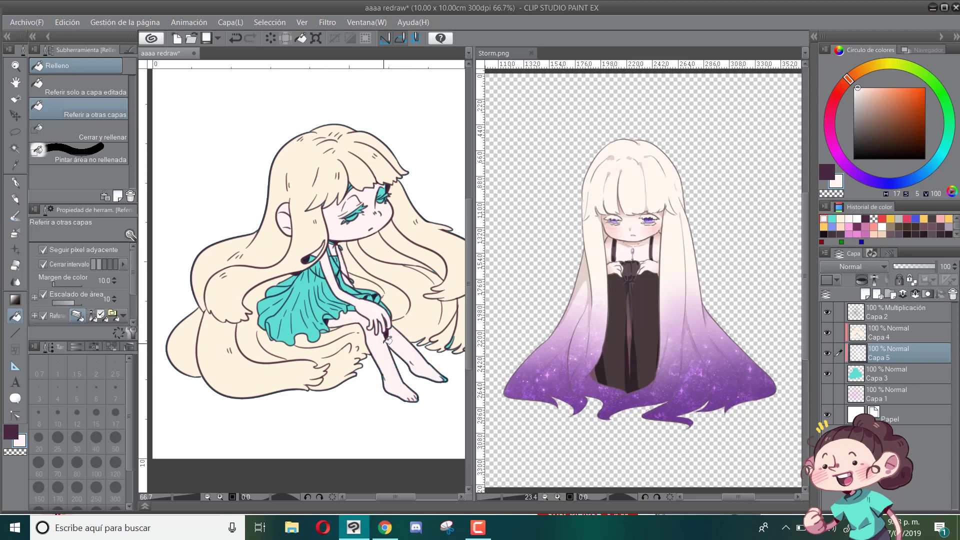
Step: Paint skin colour over the remaining turquoise on the toes, neck and eyes with the Acuarela densa brush
left_click(20, 217)
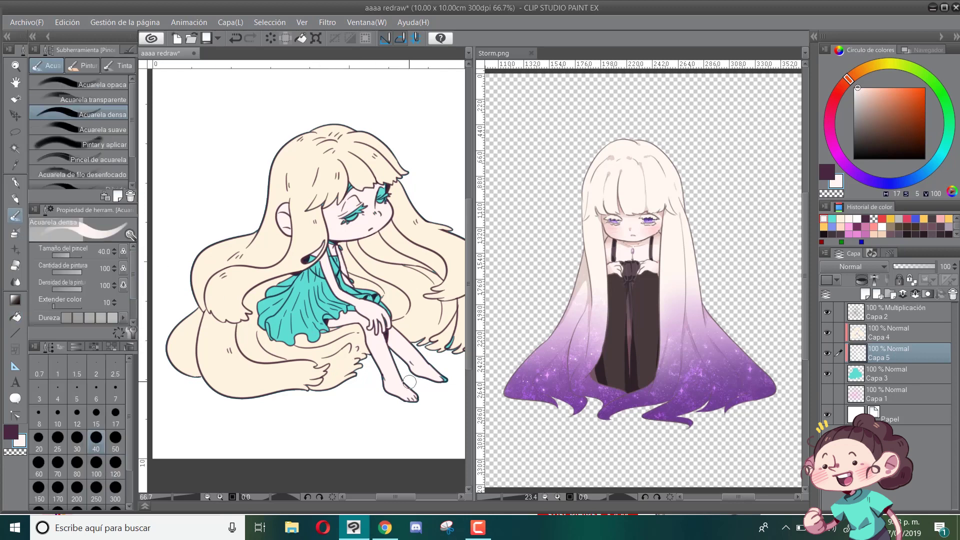
left_click_drag(433, 384, 438, 373)
scroll(384, 310, "up", 3)
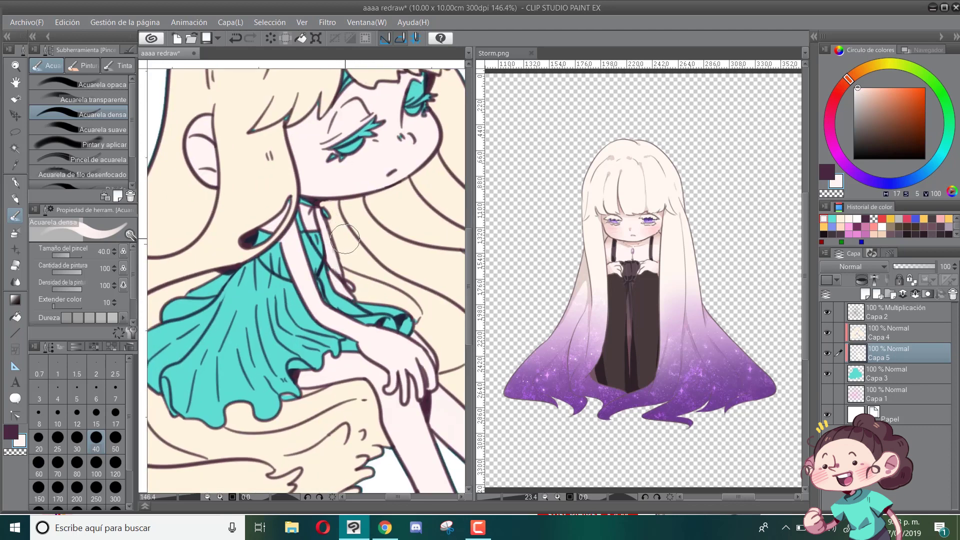
mouse_move(319, 218)
left_mouse_down()
mouse_move(301, 200)
mouse_move(337, 196)
mouse_move(322, 191)
mouse_move(353, 150)
mouse_move(346, 141)
mouse_move(425, 116)
left_mouse_up()
scroll(358, 167, "down", 2)
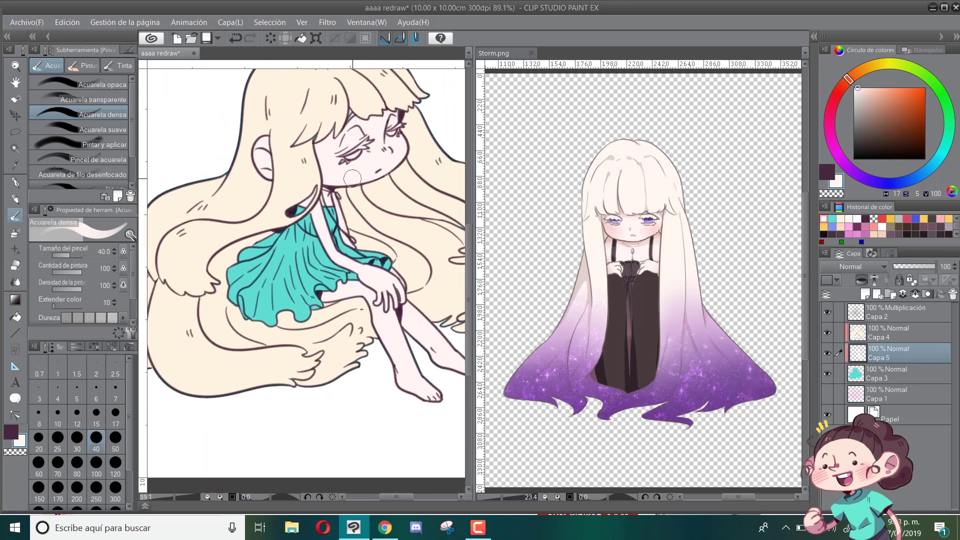
Step: On the hair layer Capa 4, sample the hair cream, set the brush size to 25 and touch up the hair around the dress hem and knees
left_click(870, 333)
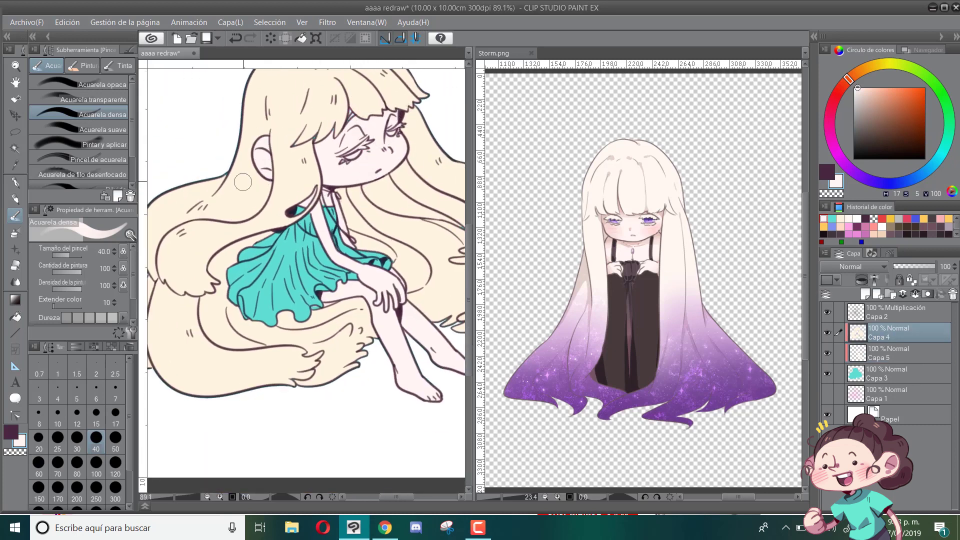
left_click(238, 193, "alt")
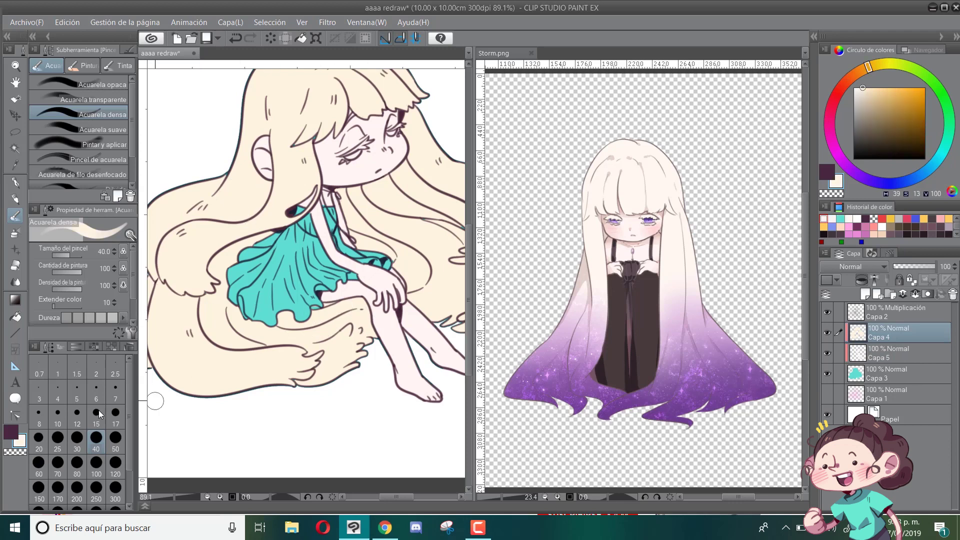
left_click(58, 438)
scroll(320, 309, "up", 2)
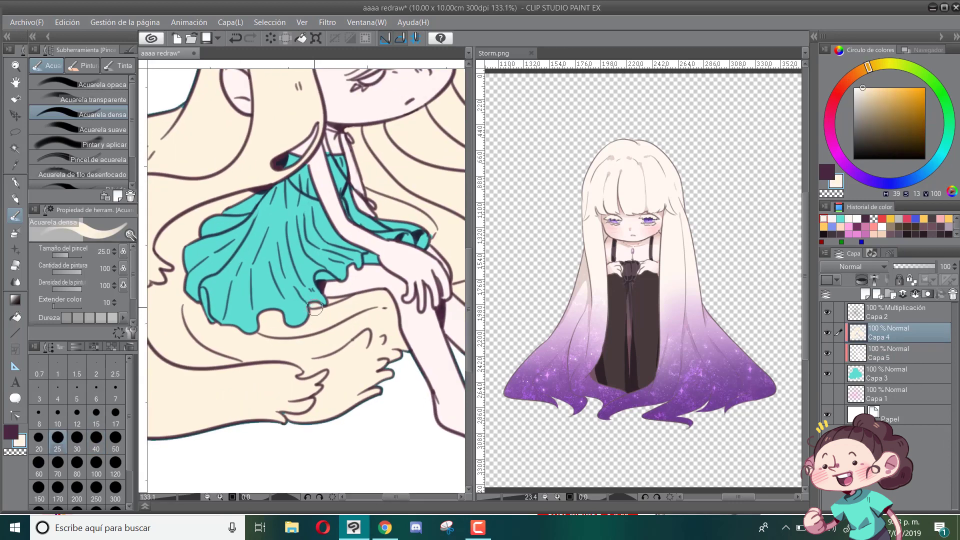
scroll(326, 312, "down", 3)
scroll(380, 280, "up", 2)
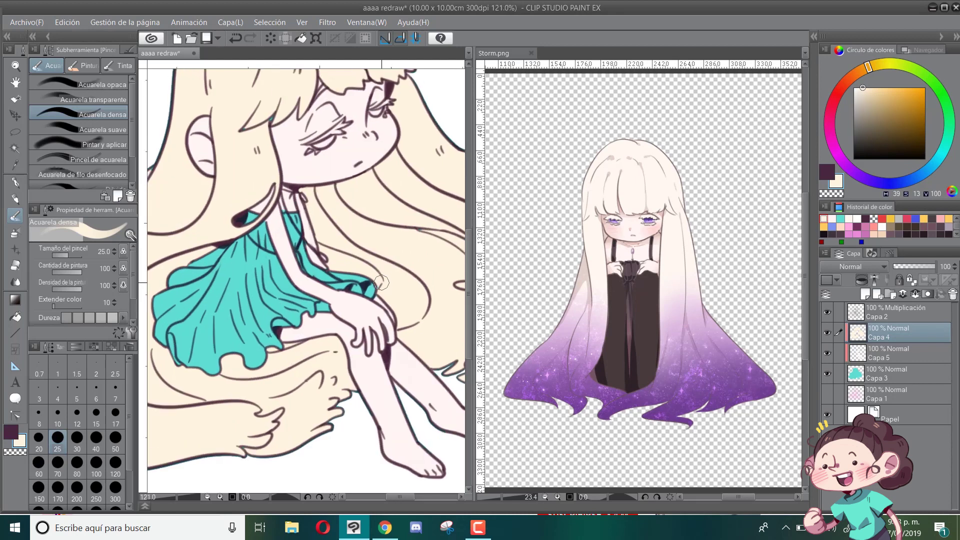
scroll(372, 283, "down", 1)
scroll(369, 283, "down", 1)
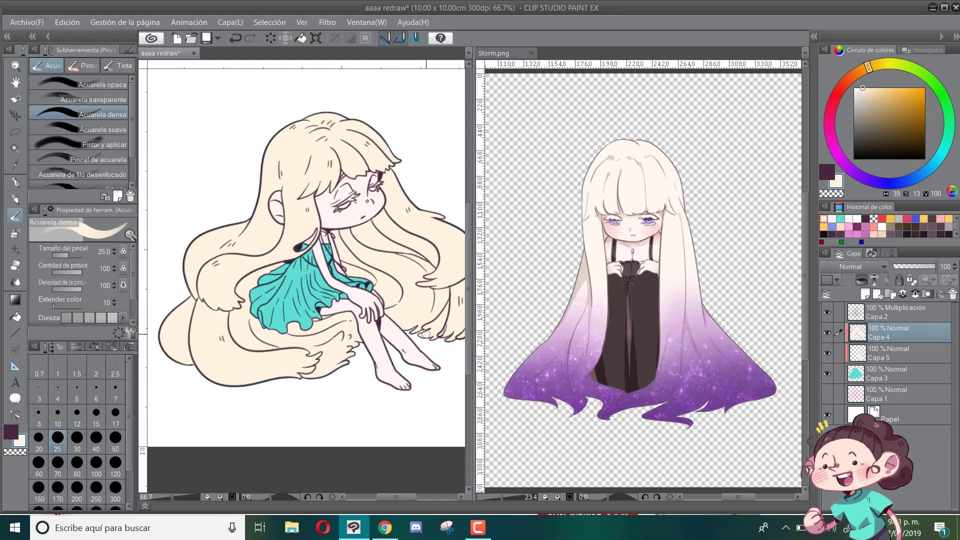
Step: Touch up the uncoloured gaps in the long hair strands flowing behind the face and legs with cream
scroll(434, 316, "down", 1)
scroll(450, 325, "up", 3)
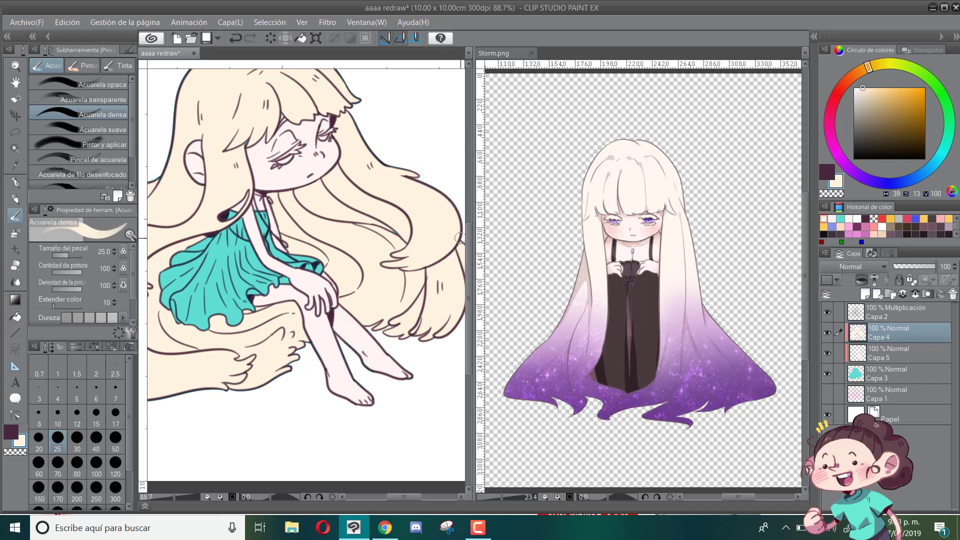
scroll(366, 100, "down", 2)
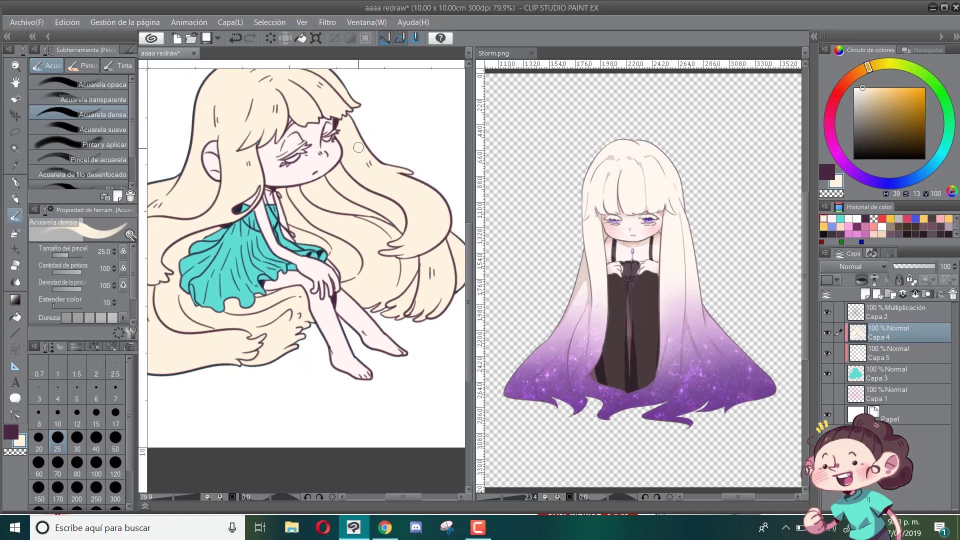
Step: Paint cream into the leftover gaps of the hair locks beside and beneath the dress, including their pointed tips
scroll(260, 202, "up", 4)
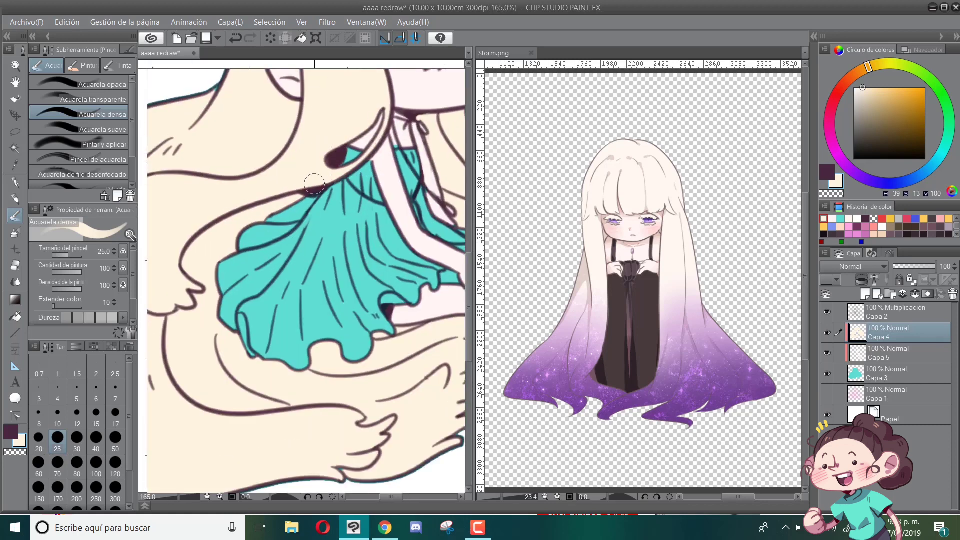
scroll(347, 253, "down", 4)
scroll(343, 236, "up", 4)
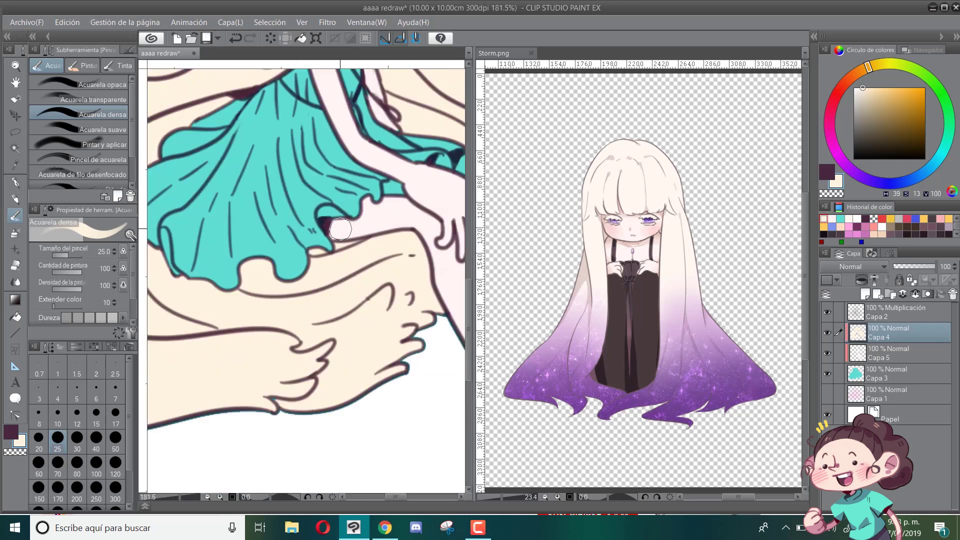
scroll(325, 270, "down", 1)
scroll(310, 293, "up", 2)
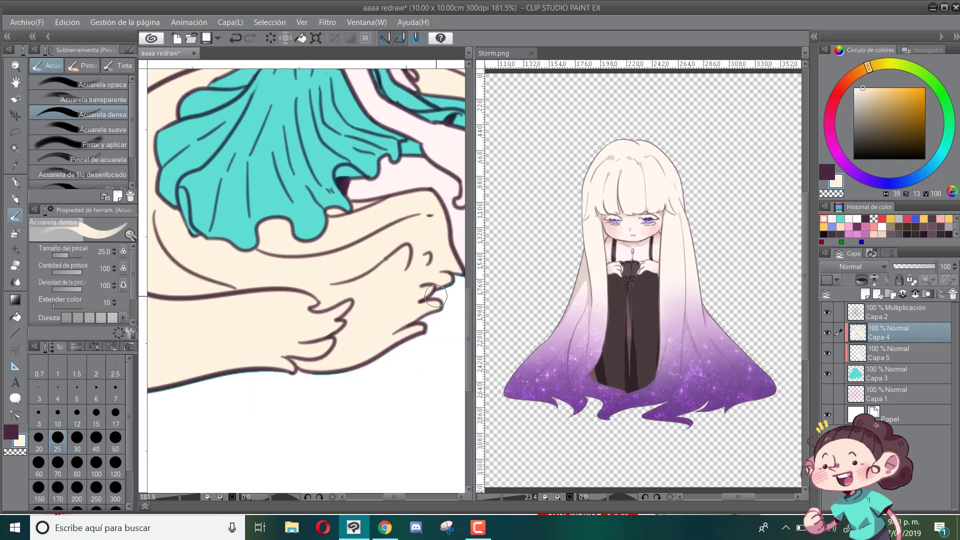
scroll(377, 285, "down", 4)
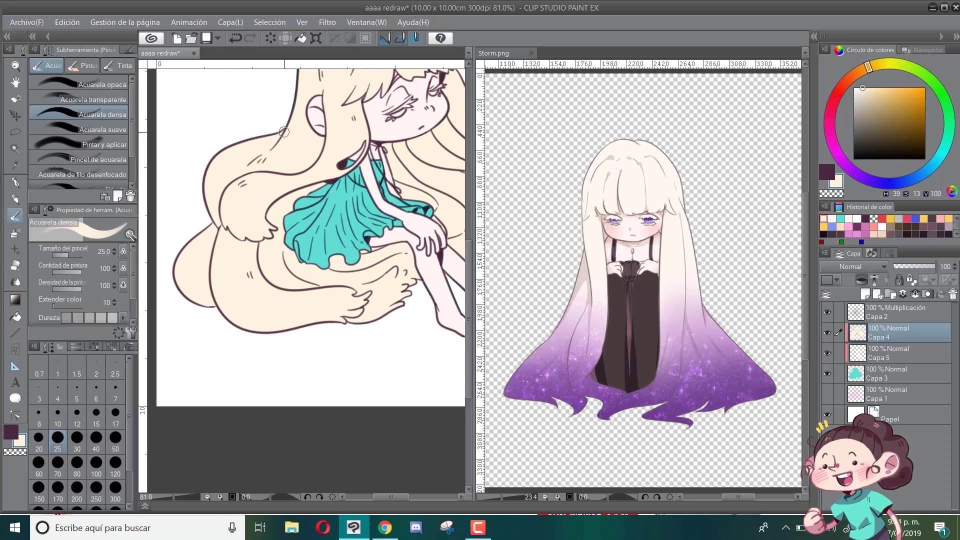
Step: Clean up the outer edges of the hair and the strands behind the arm and hands with cream
scroll(287, 108, "down", 3)
scroll(283, 90, "up", 4)
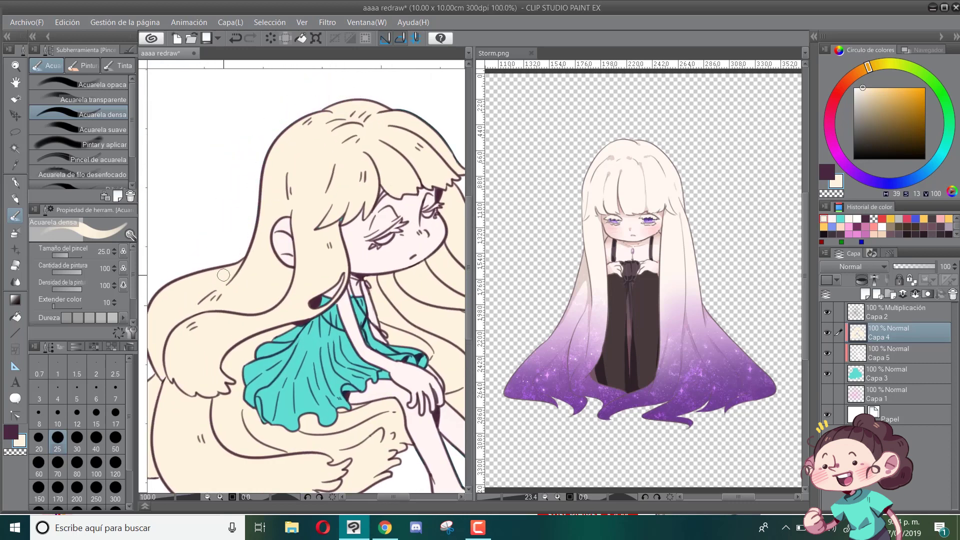
scroll(224, 274, "down", 3)
scroll(291, 162, "up", 2)
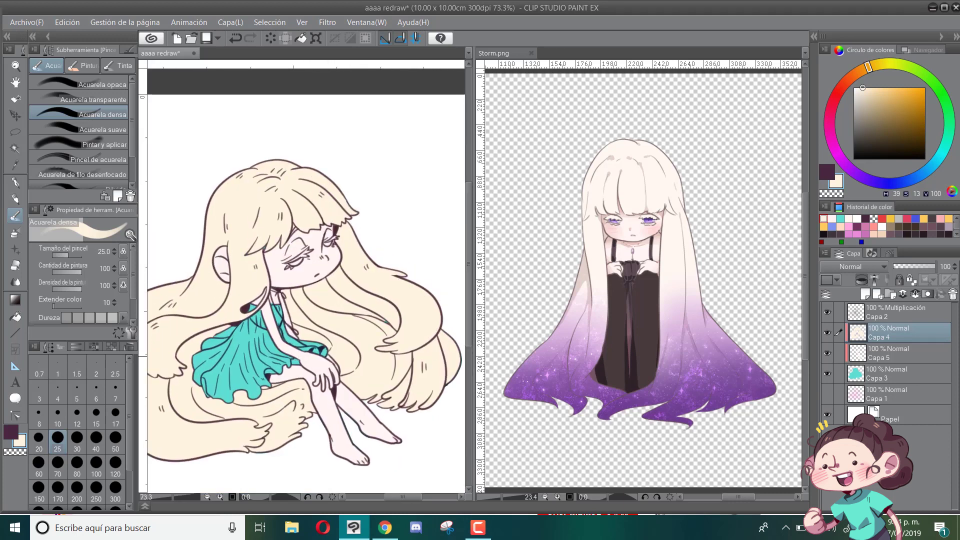
scroll(398, 393, "up", 2)
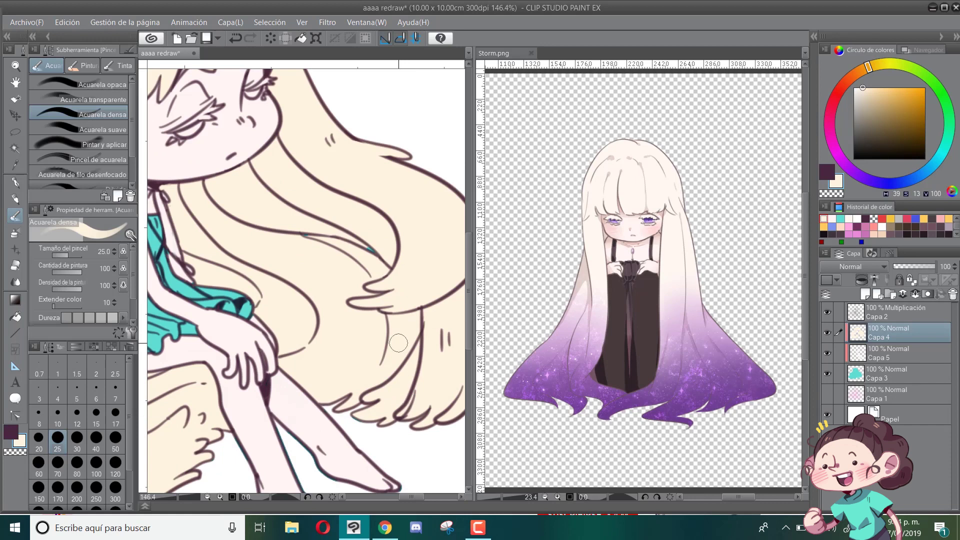
scroll(380, 259, "down", 3)
scroll(381, 269, "up", 3)
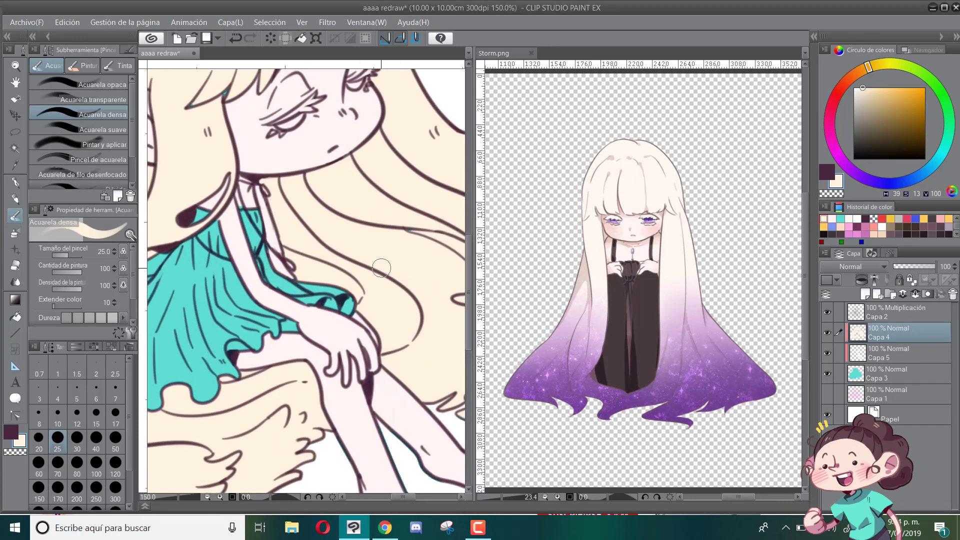
Step: On the skin layer Capa 5, resample the skin colour and touch up the neck, thigh, hands, legs and feet
left_click(857, 355)
left_click(250, 183, "alt")
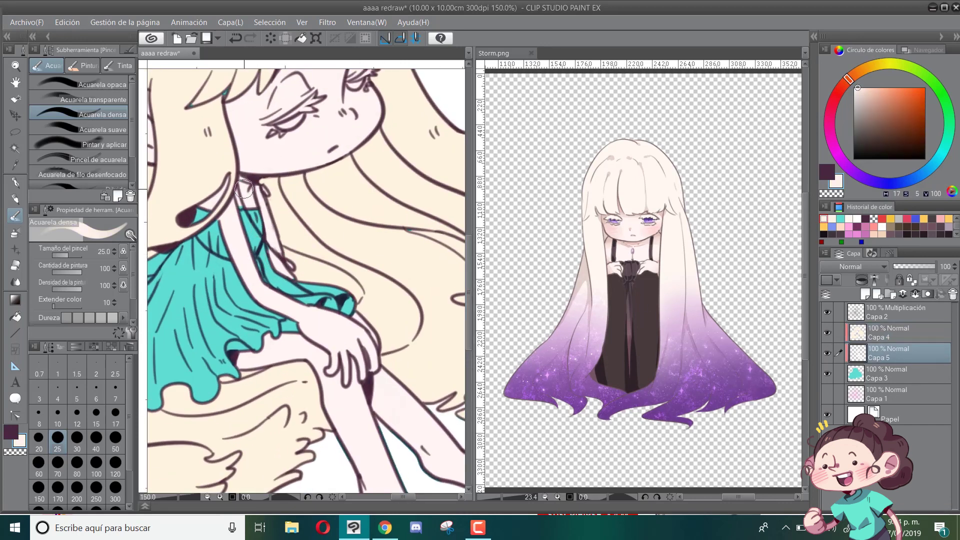
scroll(270, 200, "down", 3)
scroll(305, 320, "up", 4)
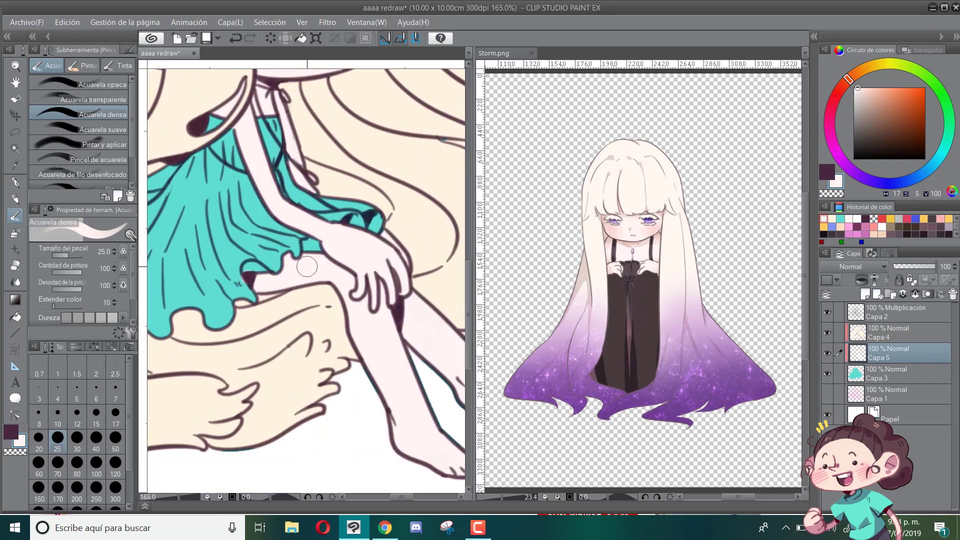
scroll(307, 266, "down", 3)
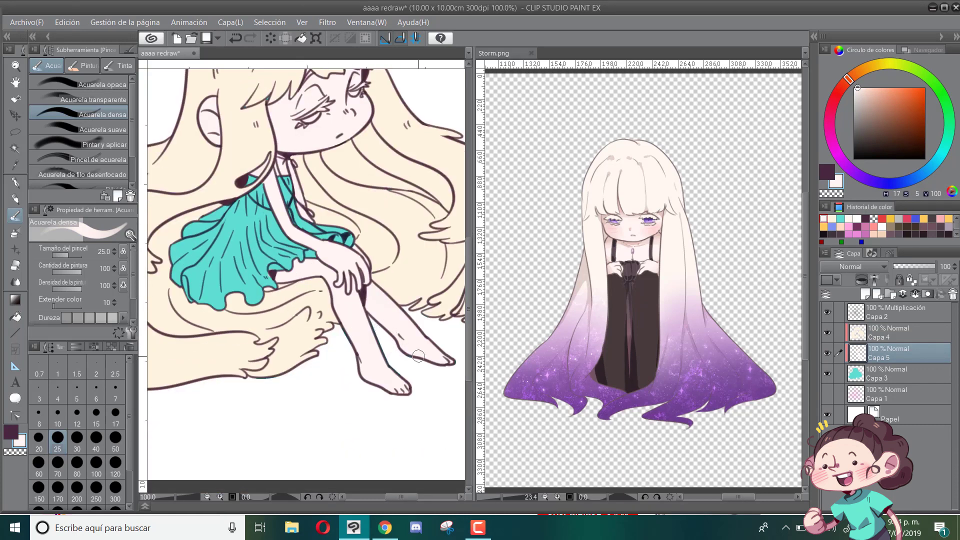
scroll(444, 362, "up", 4)
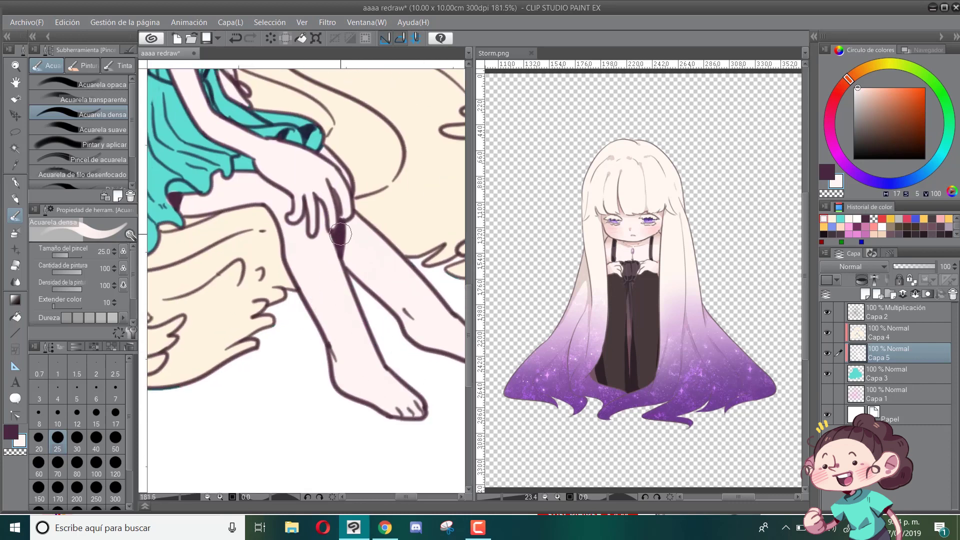
scroll(311, 195, "down", 6)
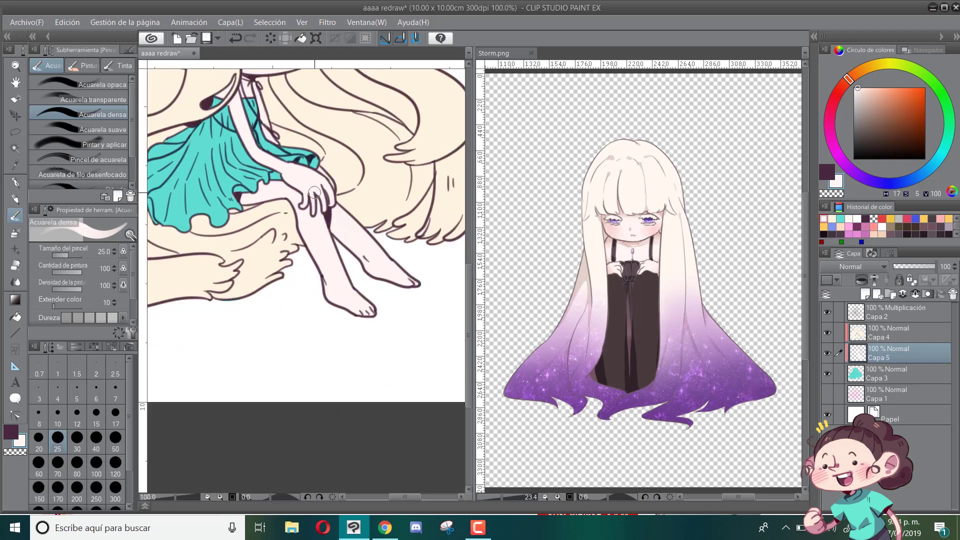
scroll(310, 196, "up", 3)
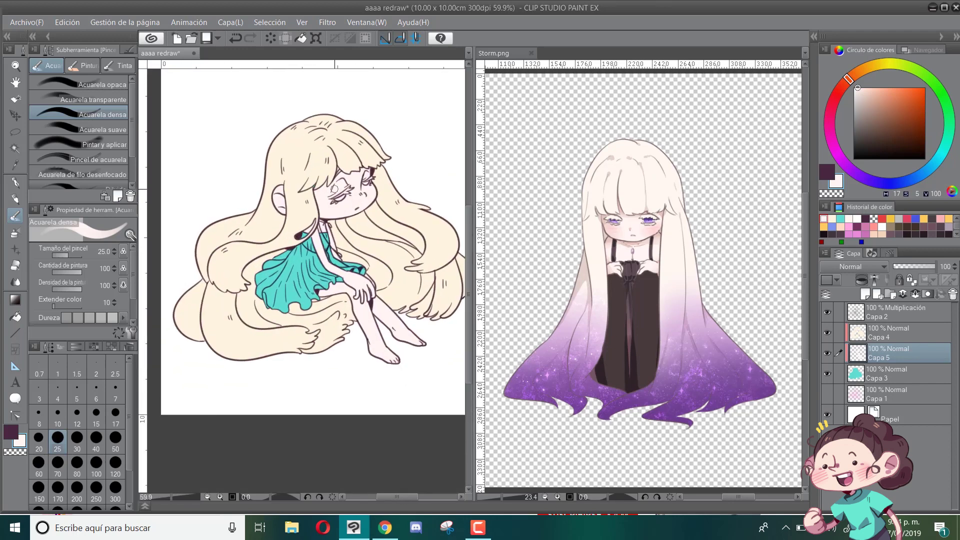
Step: Resample the skin colour and paint over the turquoise left along the cheek beside the side lock of hair
left_click(279, 139, "alt")
scroll(379, 180, "up", 2)
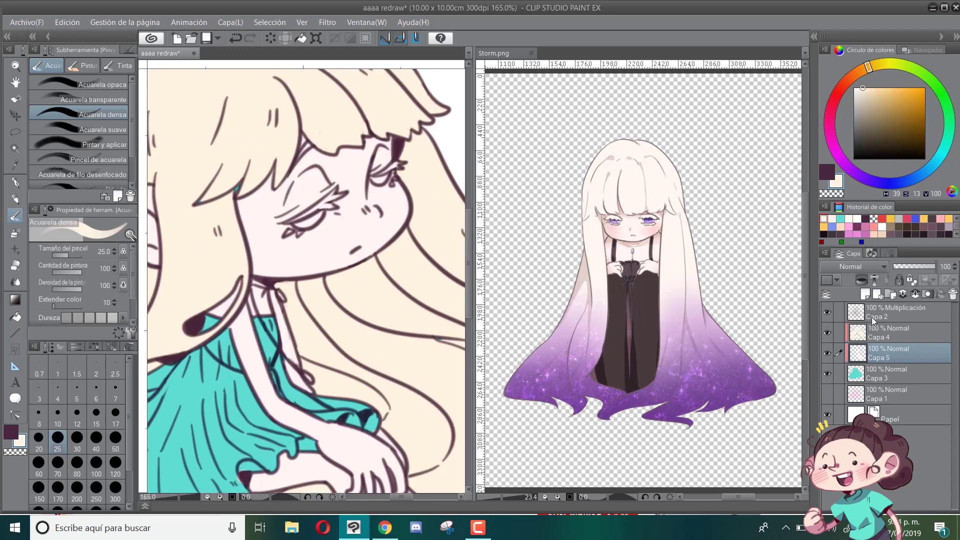
left_click(248, 207, "alt")
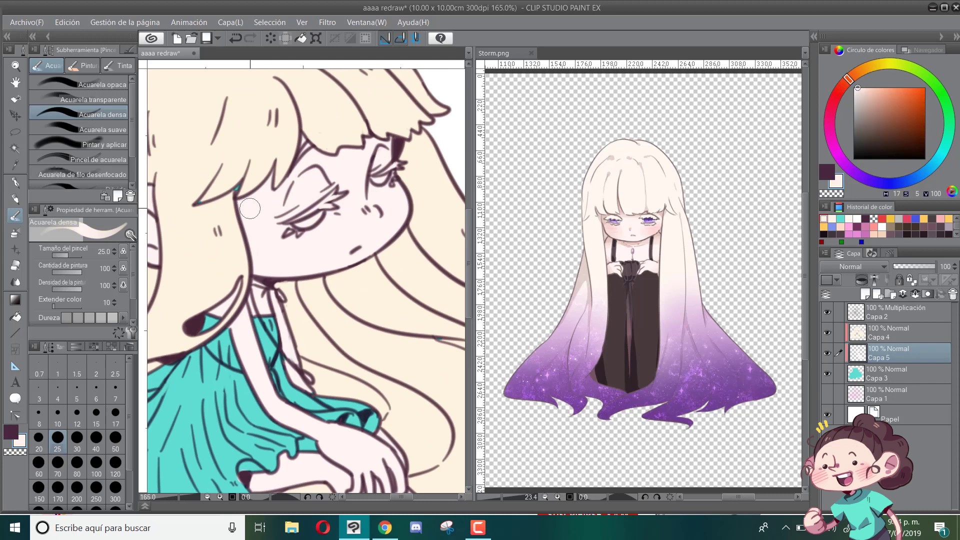
left_click_drag(183, 216, 239, 192)
Step: On the hair layer Capa 4, resample the cream, reduce the brush size to 12 and touch up the fringe edge over the forehead
left_click(882, 336)
left_click(202, 167, "alt")
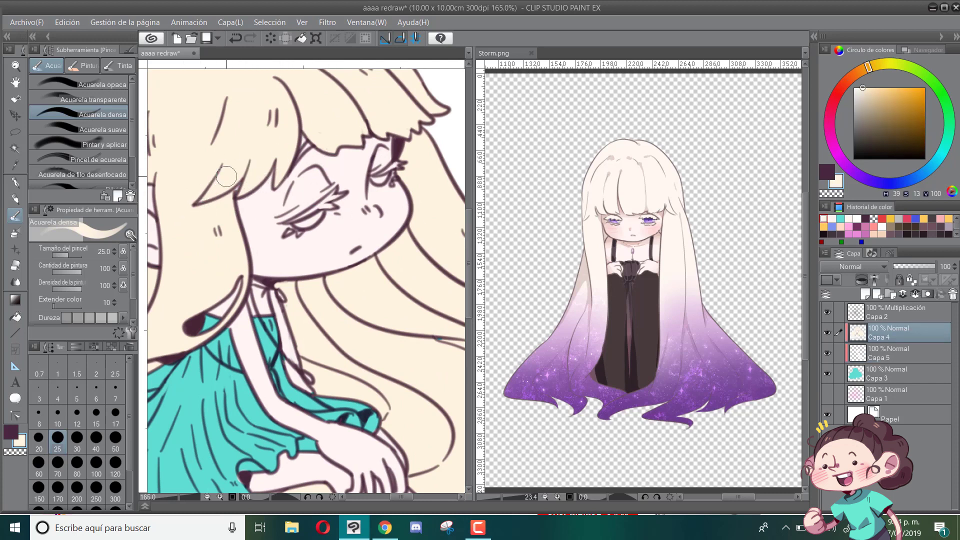
left_click(115, 416)
key("ctrl+z")
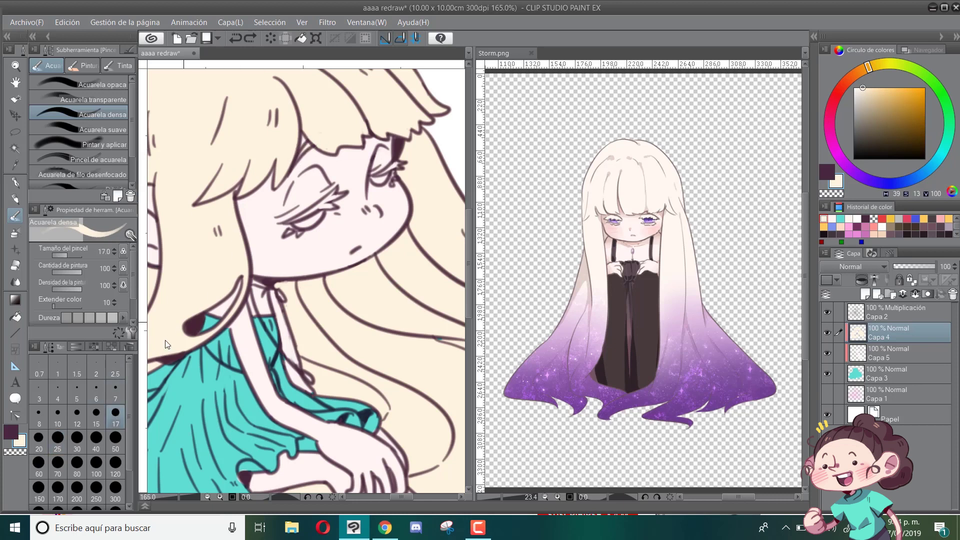
left_click(78, 414)
left_click_drag(298, 156, 293, 161)
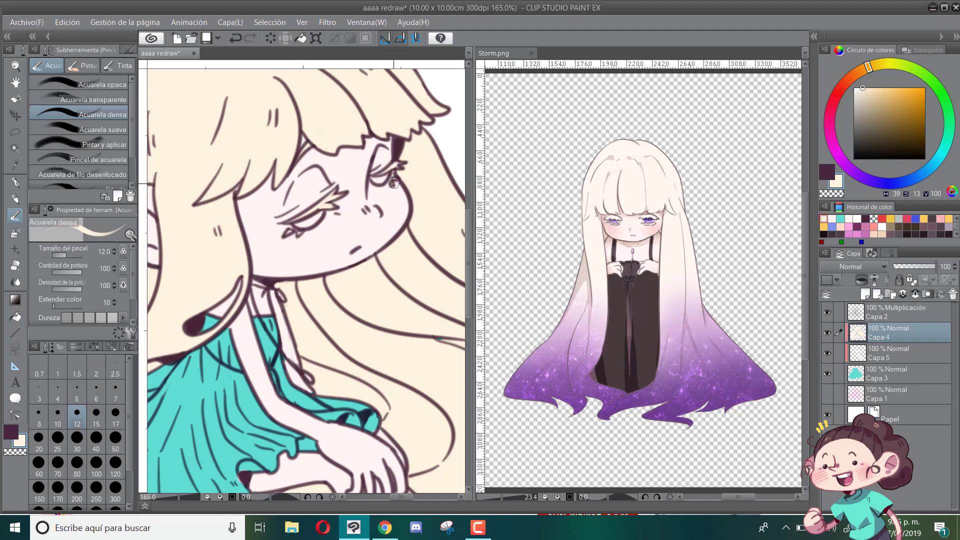
Step: Sample the purple of the eyes in Storm.png and paint both irises of the seated girl on Capa 4
left_click(650, 223)
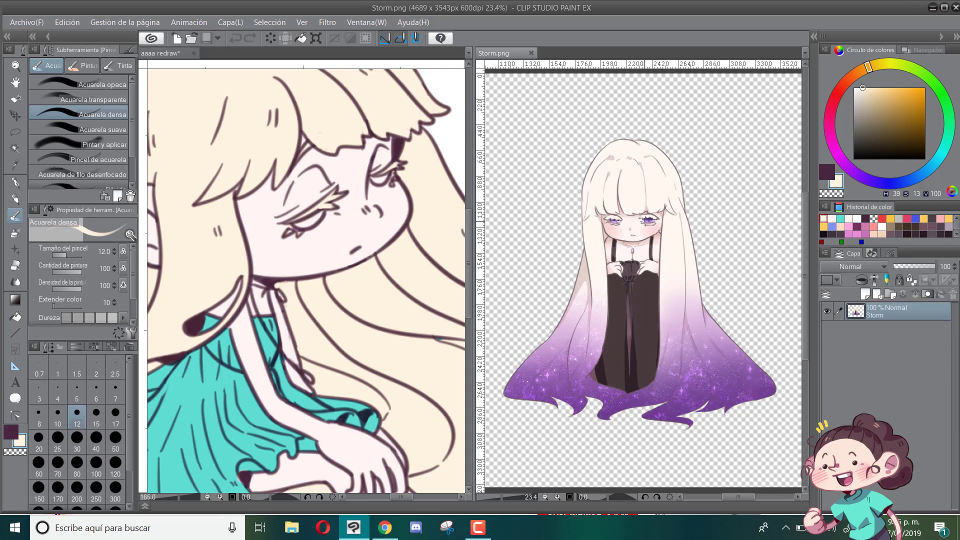
scroll(658, 223, "up", 3)
left_click(648, 220, "alt")
scroll(657, 223, "down", 2)
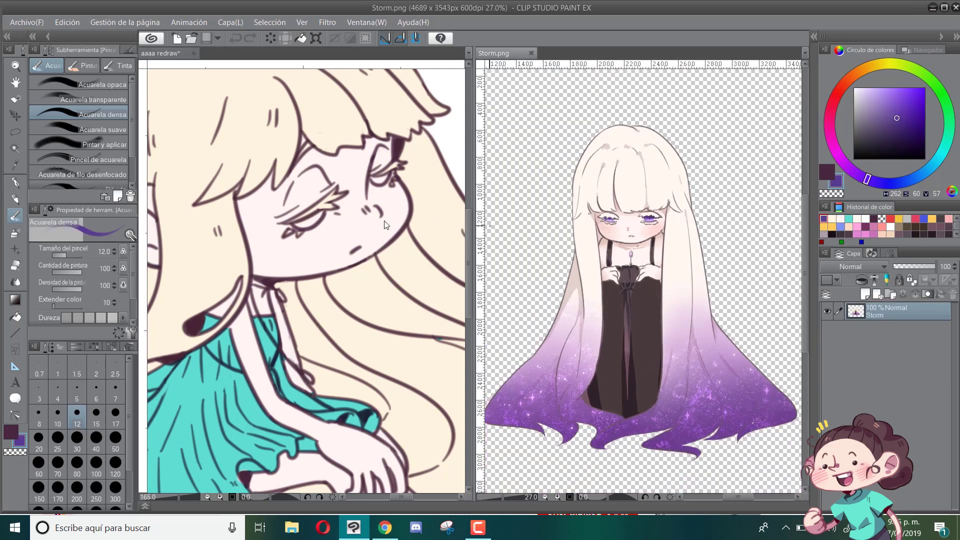
left_click(306, 222)
left_click_drag(302, 224, 318, 216)
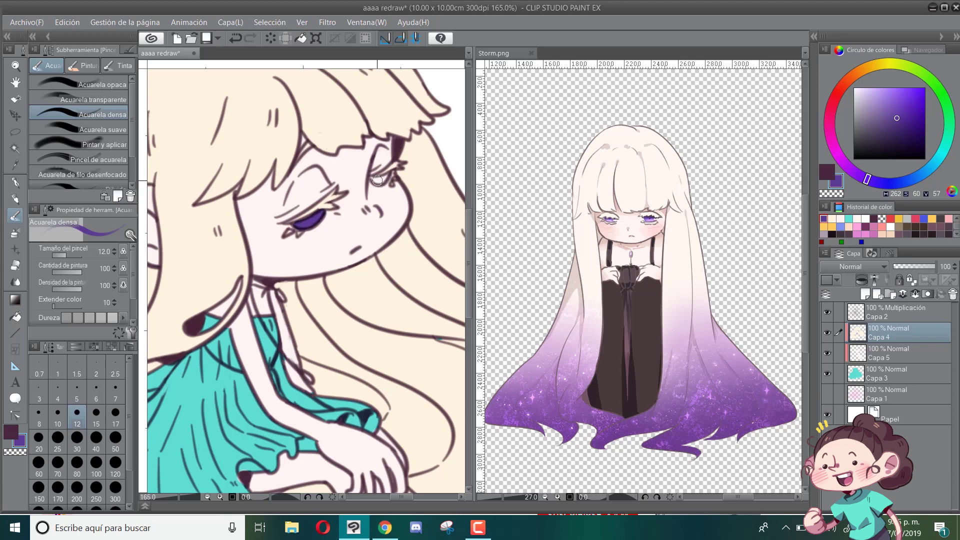
left_click_drag(378, 180, 377, 185)
Step: Try touching up the eye with white on the skin layer Capa 5, and undo the stroke
left_click(876, 356)
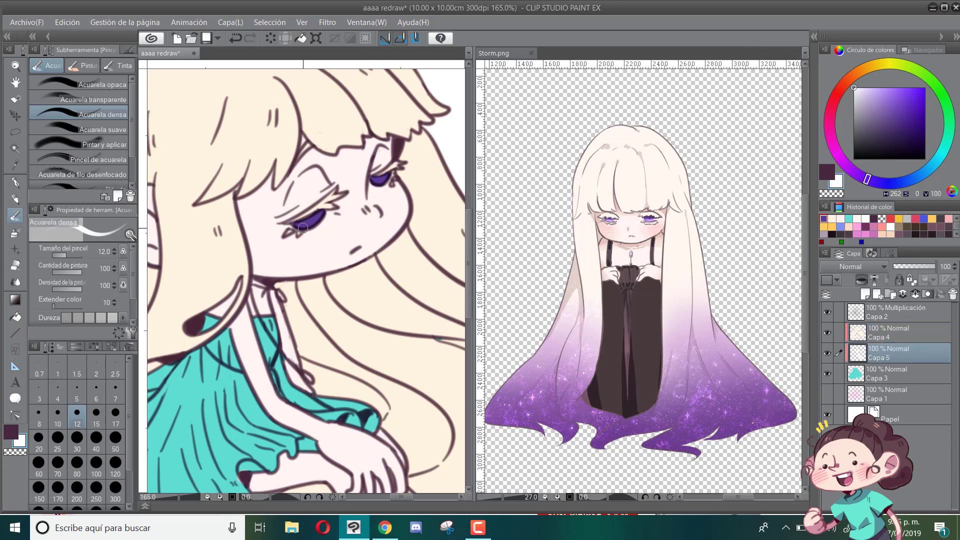
left_click_drag(322, 215, 316, 218)
key("ctrl+z")
scroll(350, 225, "down", 4)
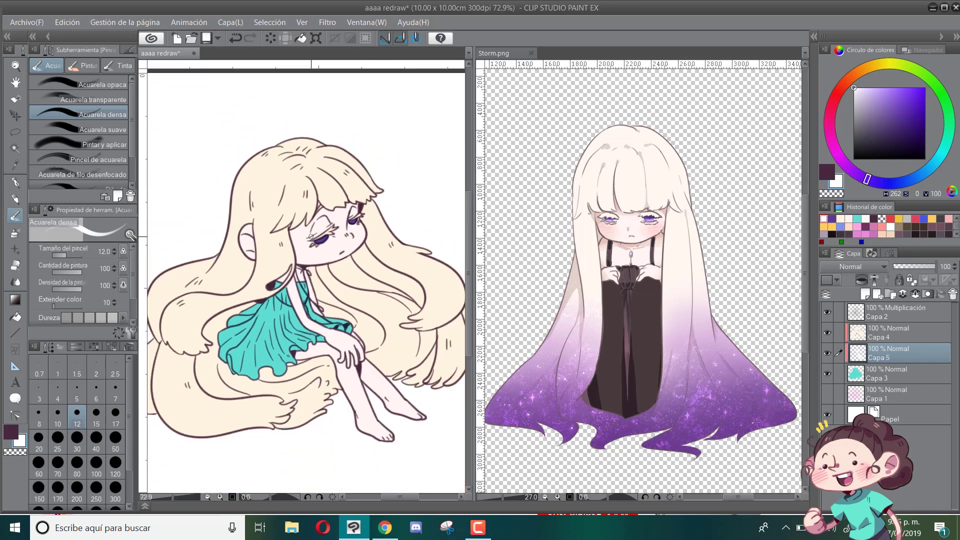
scroll(307, 270, "down", 3)
scroll(307, 271, "up", 3)
scroll(307, 270, "up", 1)
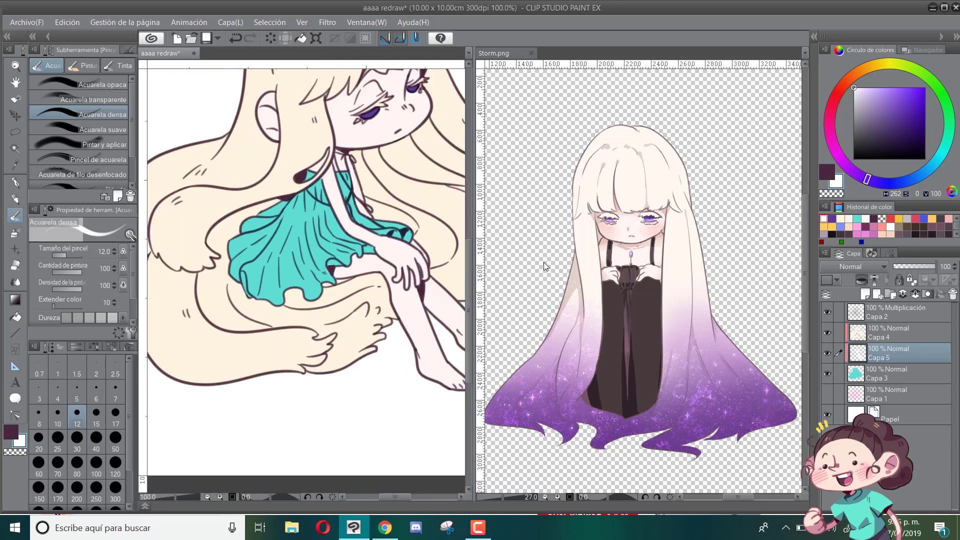
Step: Sample the dark dress colour from Storm.png for the Fill tool and add a new layer above Capa 5
left_click(628, 285)
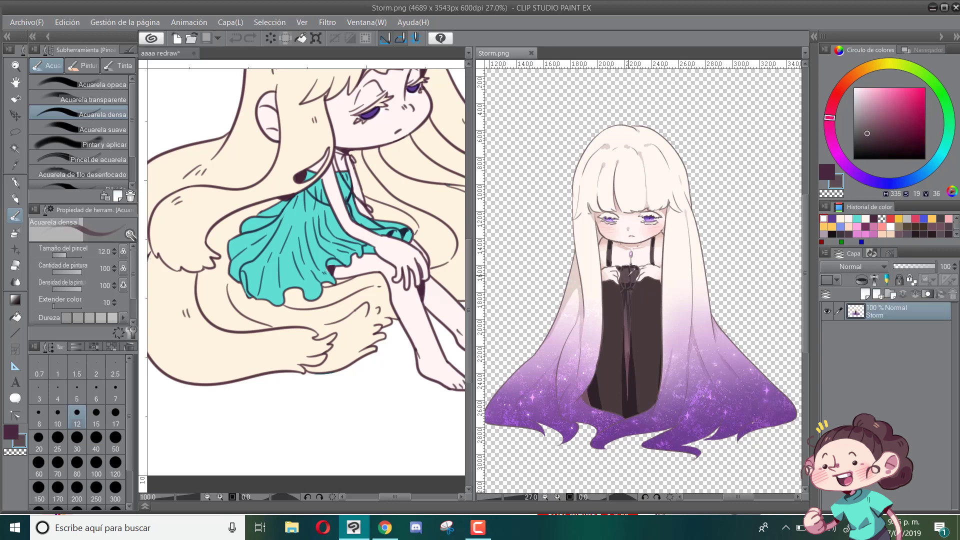
left_click(628, 275, "alt")
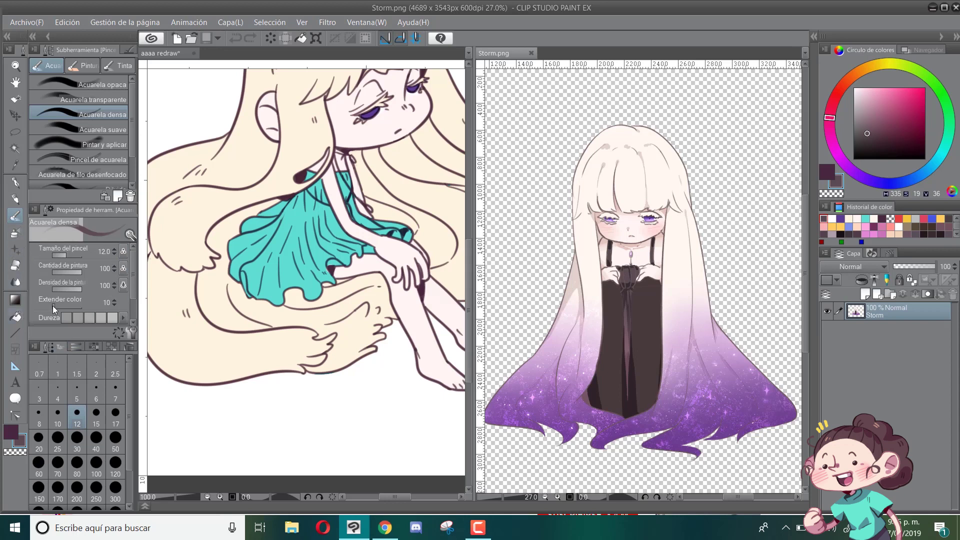
key("g")
left_click(324, 228)
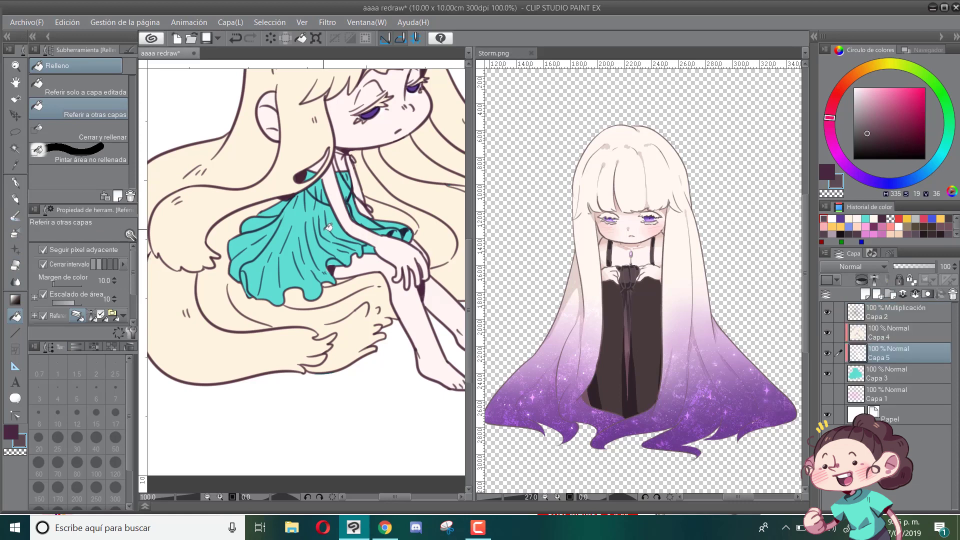
left_click(863, 293)
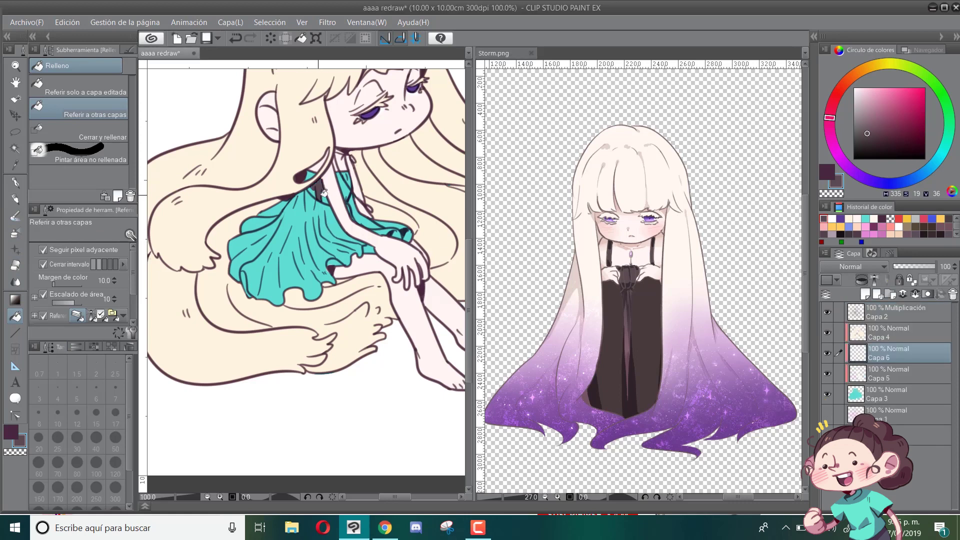
Step: Fill the skirt, its folds and the front of the dress with the dark colour on the new layer Capa 6
left_click(316, 199)
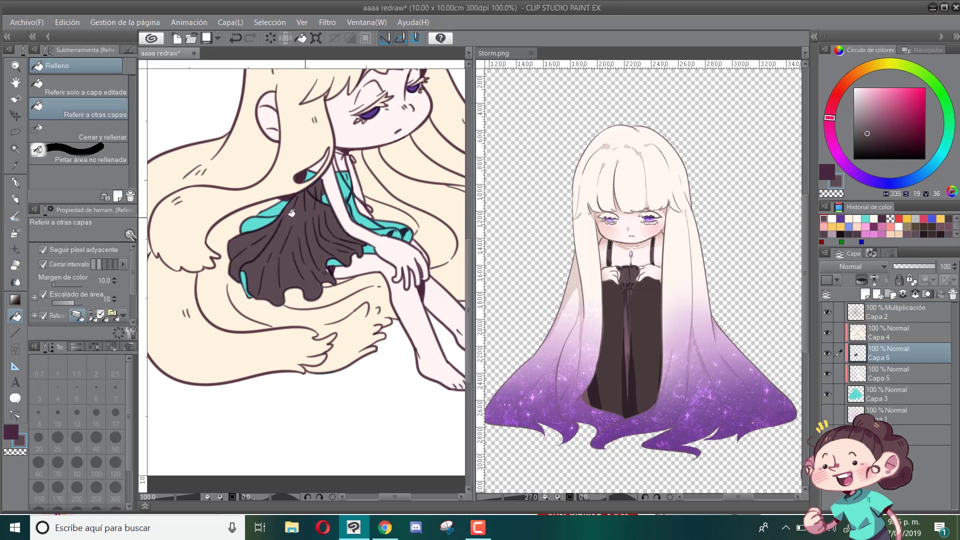
left_click(249, 278)
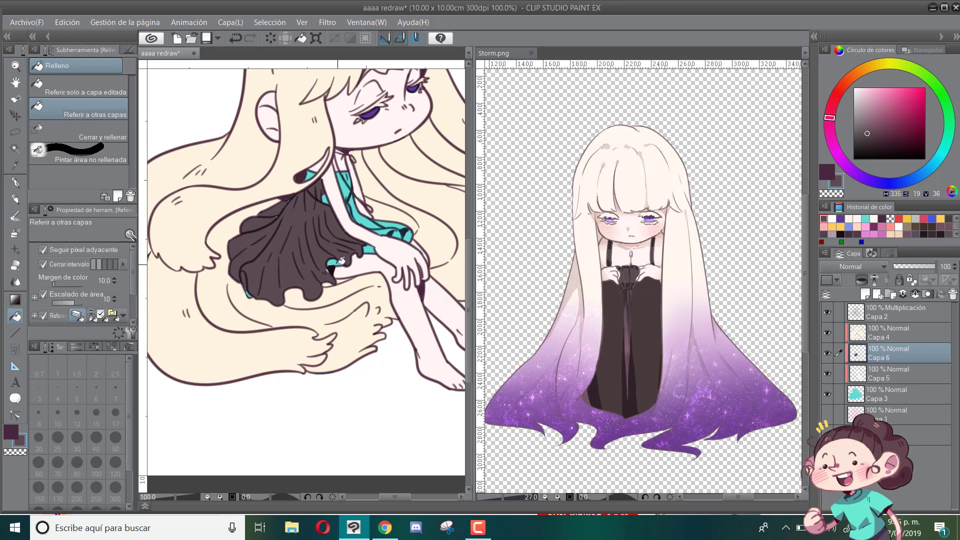
left_click(340, 262)
left_click(358, 252)
left_click(394, 227)
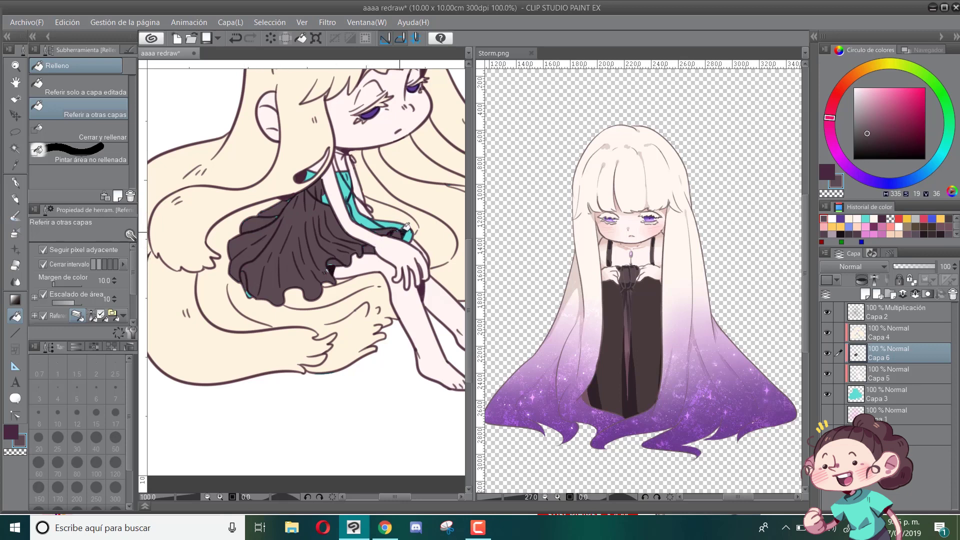
left_click(374, 221)
left_click(353, 193)
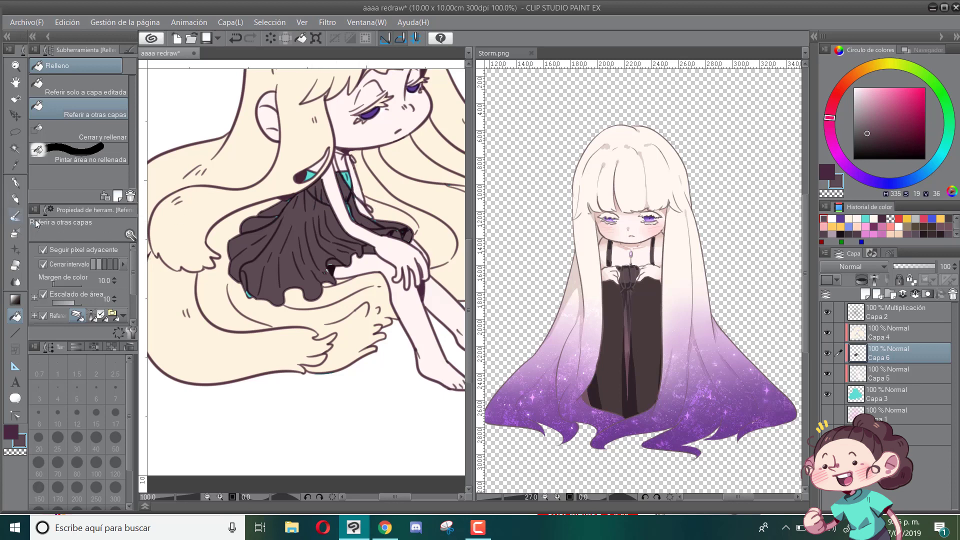
Step: Move Capa 6 below Capa 5 and paint the remaining turquoise areas of the dress dark with the size 50 brush
left_click(15, 216)
left_click(115, 442)
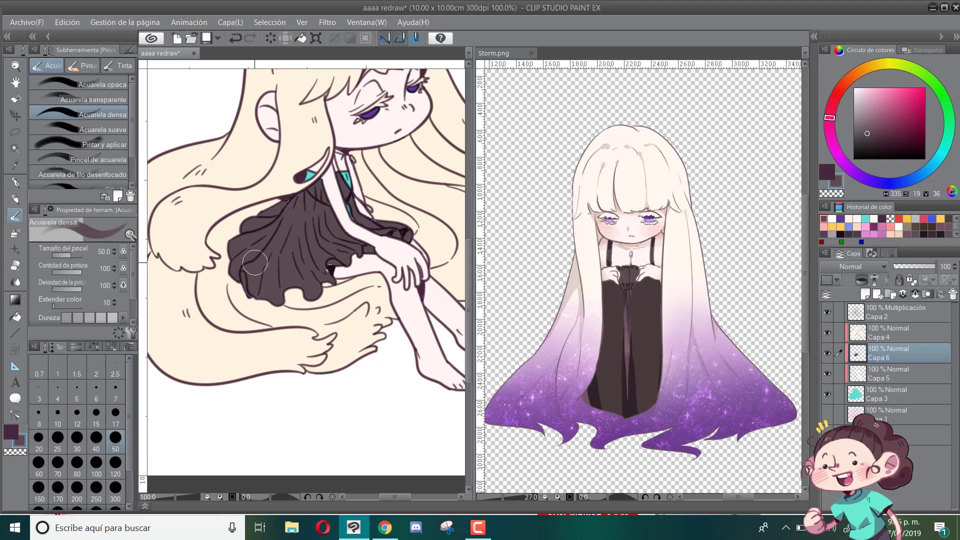
left_click(304, 174)
key("ctrl+z")
left_click(248, 255)
left_click_drag(875, 381, 875, 382)
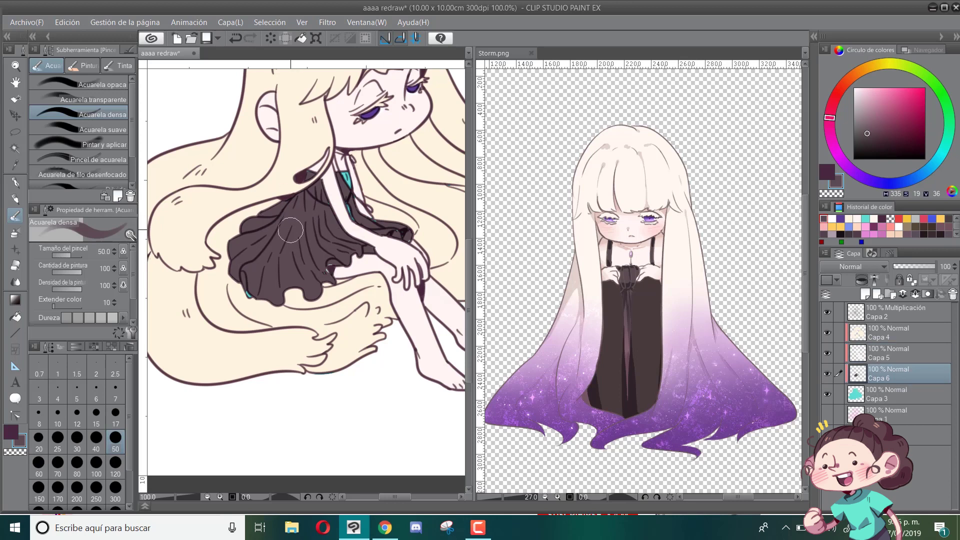
mouse_move(331, 230)
left_mouse_down()
mouse_move(364, 179)
mouse_move(343, 182)
left_mouse_up()
Step: On the skin layer Capa 5, erase the excess skin colour overlapping the dress along its hem and front
left_click(872, 354)
key("e")
scroll(351, 289, "up", 2)
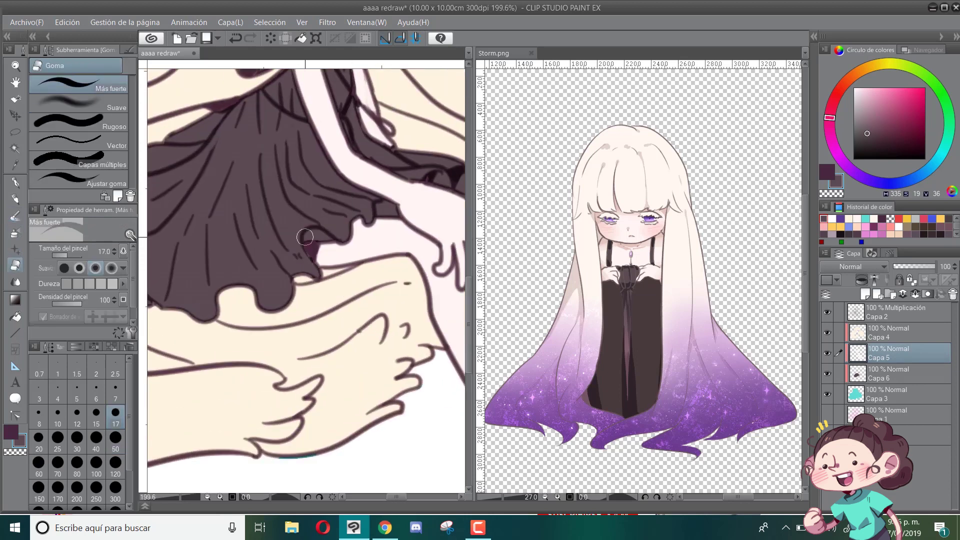
scroll(323, 234, "down", 5)
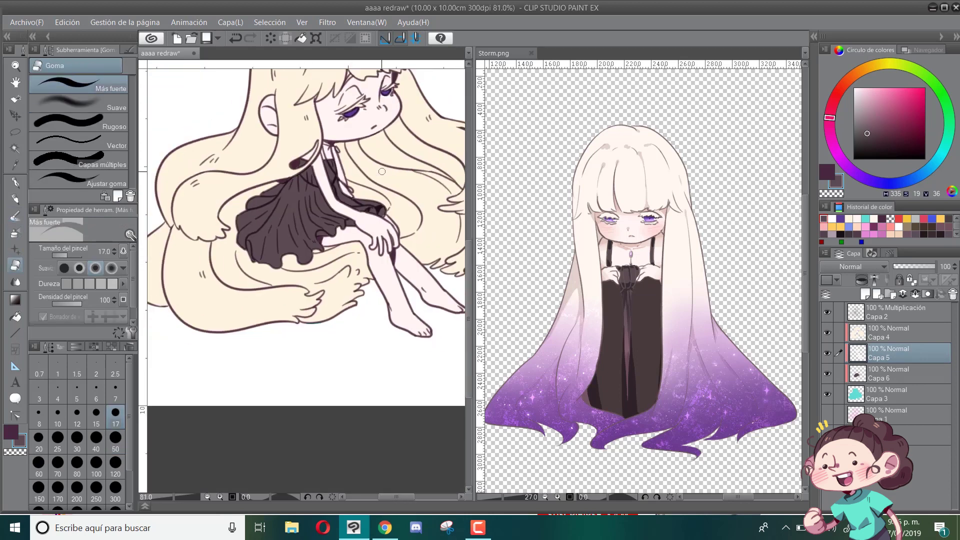
scroll(339, 182, "up", 6)
scroll(310, 220, "down", 4)
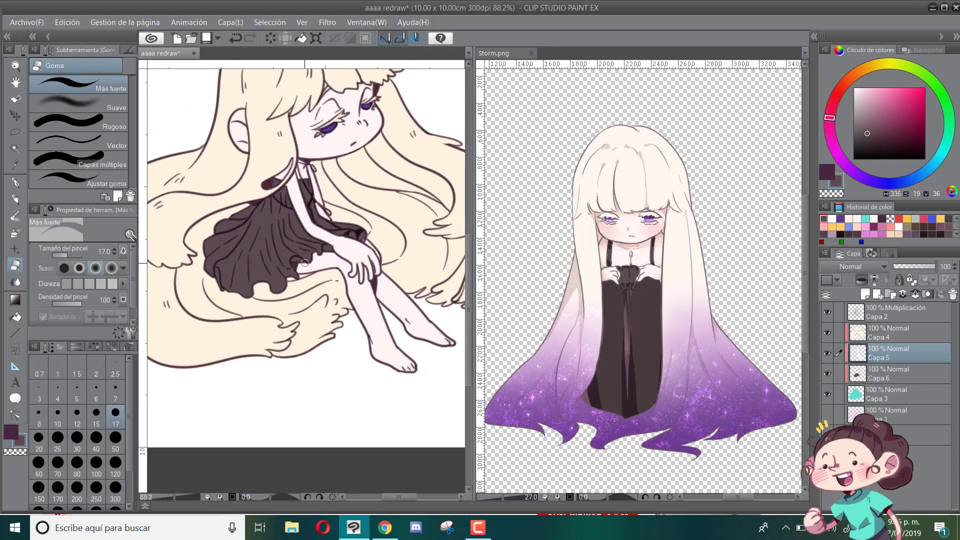
scroll(305, 263, "up", 3)
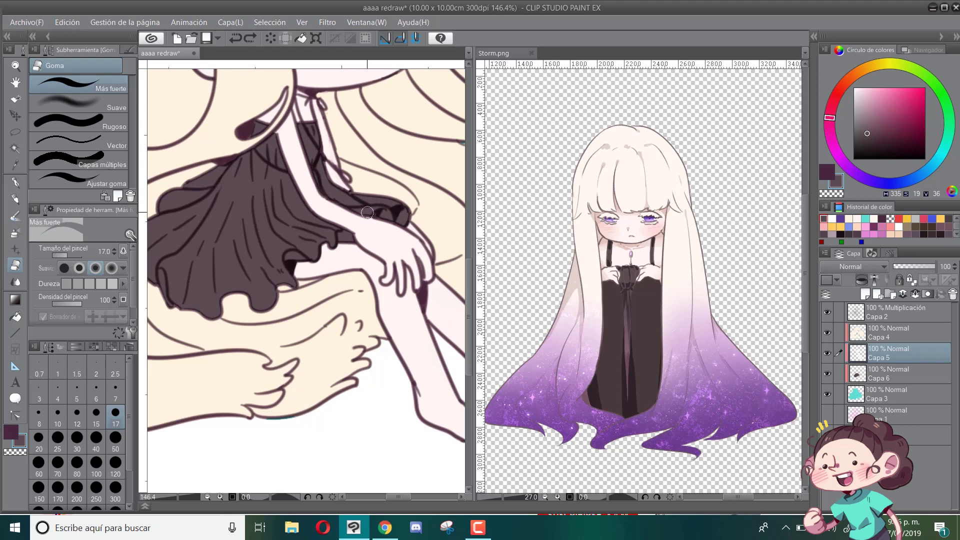
left_click_drag(352, 206, 322, 181)
scroll(267, 156, "down", 3)
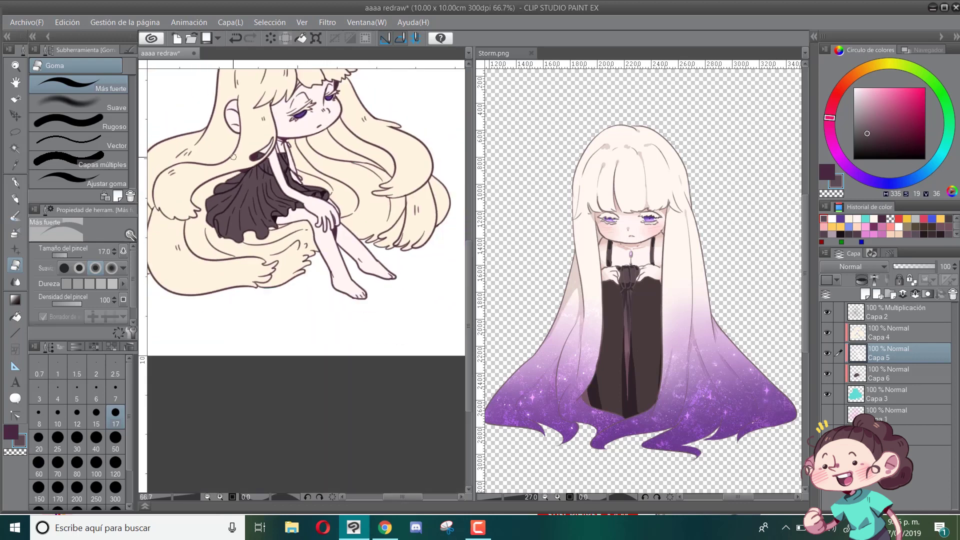
scroll(268, 155, "up", 3)
scroll(257, 214, "down", 5)
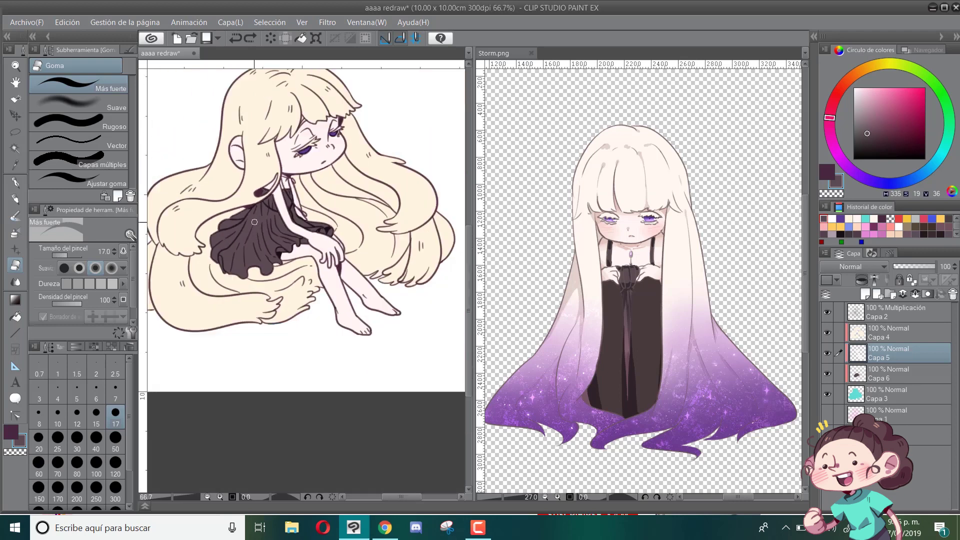
scroll(191, 194, "up", 2)
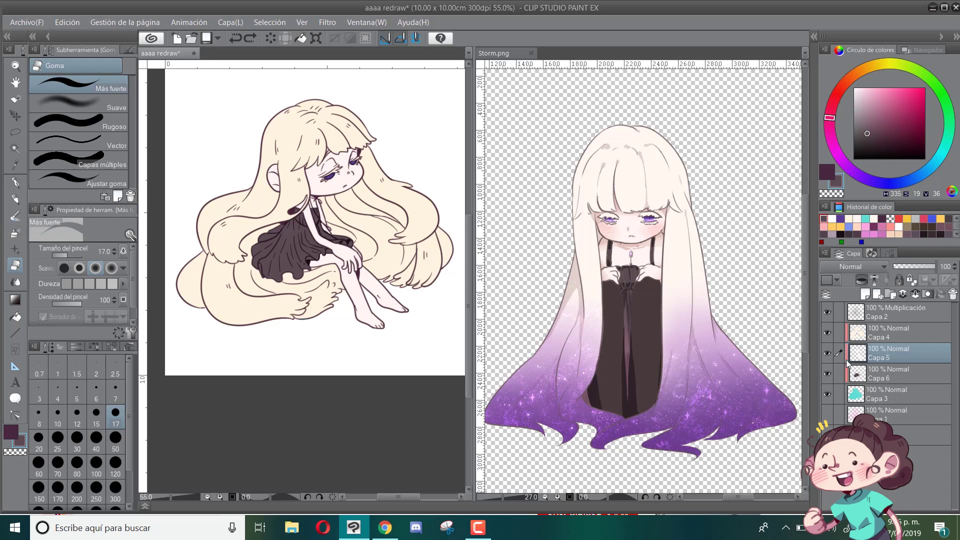
Step: Add a new layer directly above Capa 3 and choose a greyish mauve (H 335, S 9, V 65)
left_click(878, 377)
left_click(875, 395)
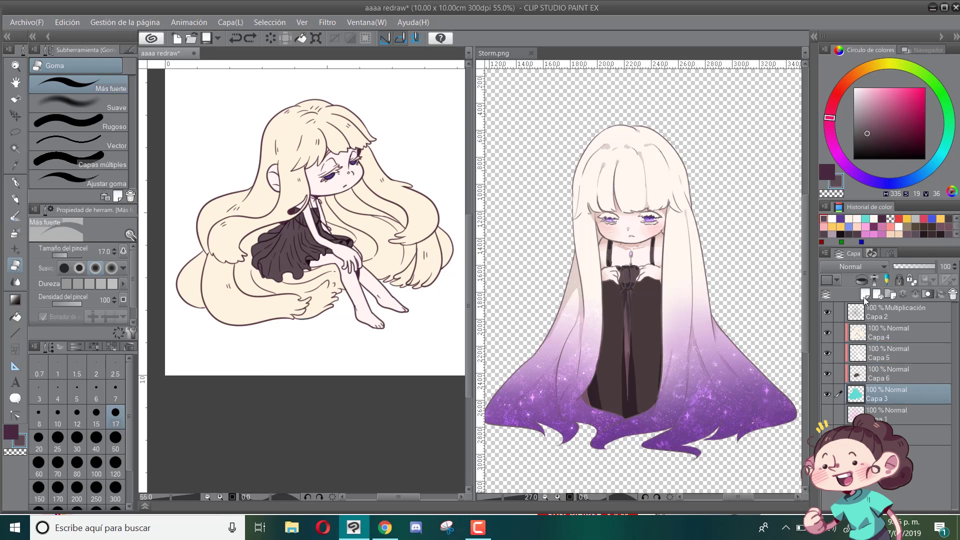
left_click(864, 295)
left_click(860, 113)
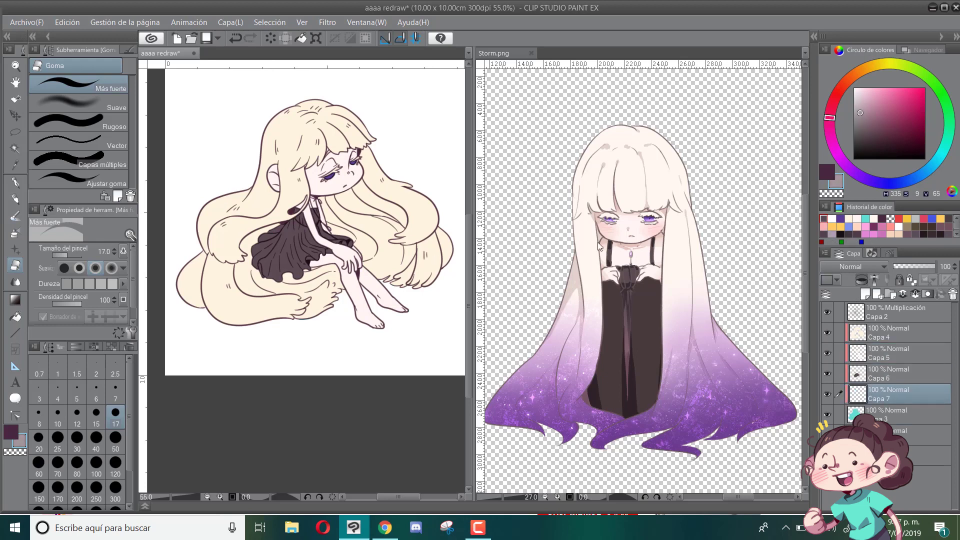
Step: Undo a test brush stroke on the thigh and move the new layer Capa 7 above the skin layer Capa 5
left_click(16, 218)
scroll(393, 284, "up", 1)
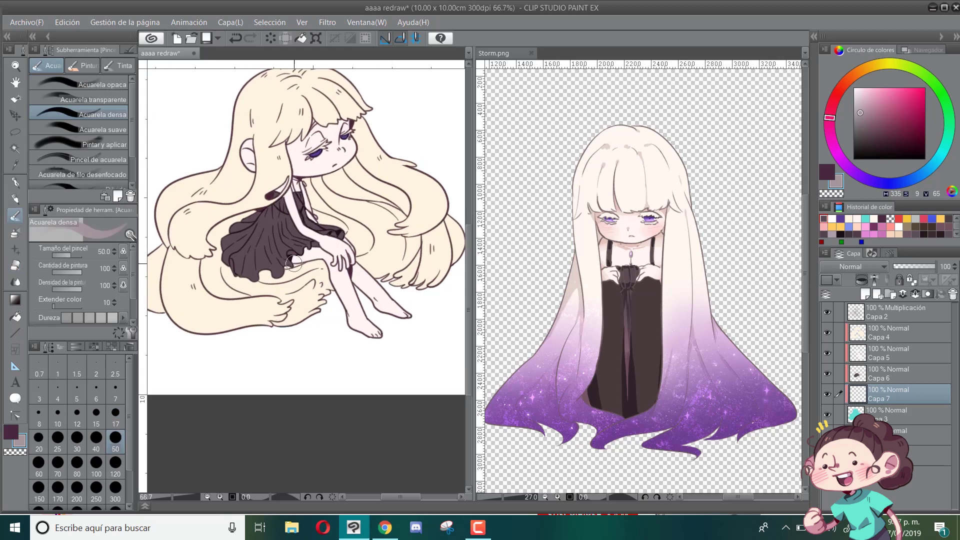
left_click_drag(295, 258, 311, 257)
key("ctrl+z")
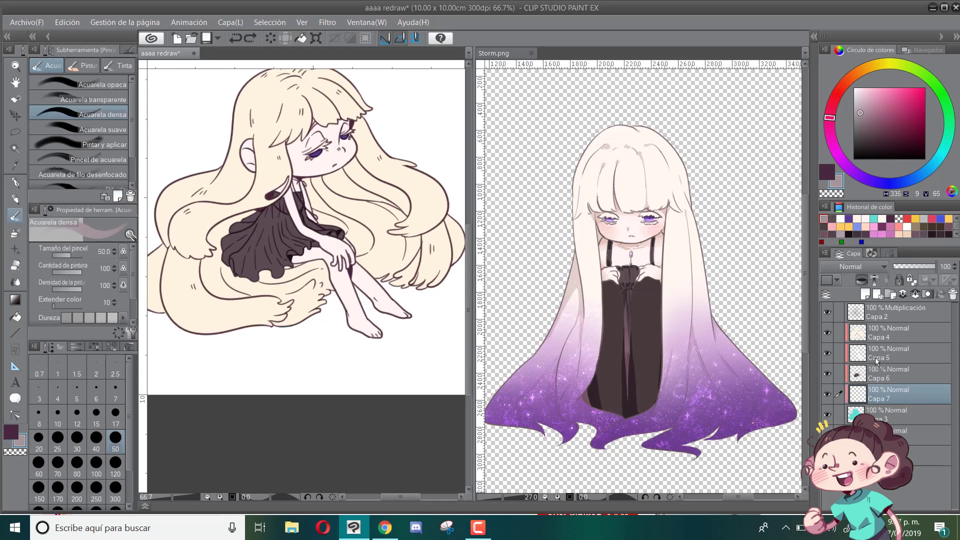
left_click_drag(875, 358, 876, 345)
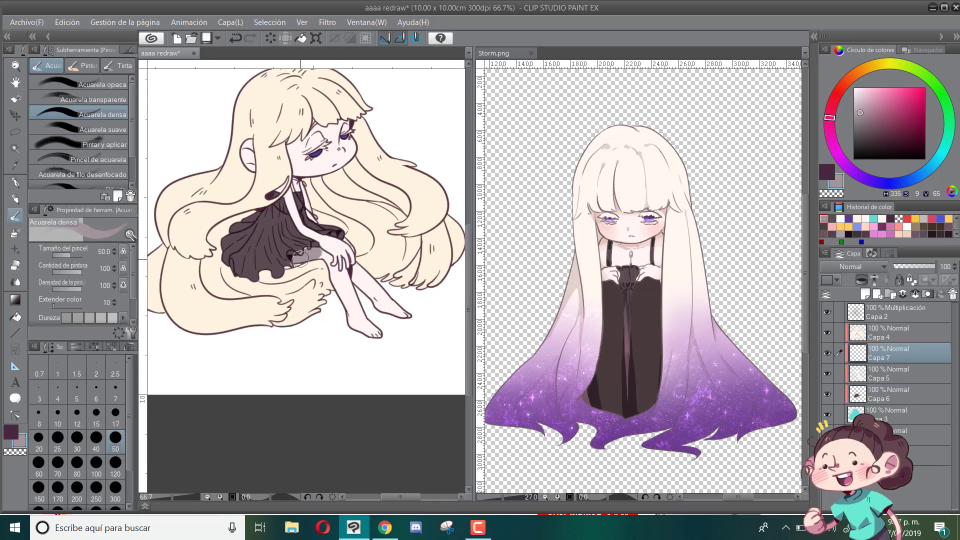
Step: Paint the thighs, legs and feet greyish mauve as stockings on Capa 7 with the size 50 brush
mouse_move(301, 258)
left_mouse_down()
mouse_move(334, 277)
mouse_move(351, 268)
mouse_move(377, 281)
mouse_move(408, 314)
mouse_move(343, 287)
mouse_move(370, 329)
mouse_move(336, 310)
mouse_move(356, 322)
left_mouse_up()
scroll(358, 268, "down", 2)
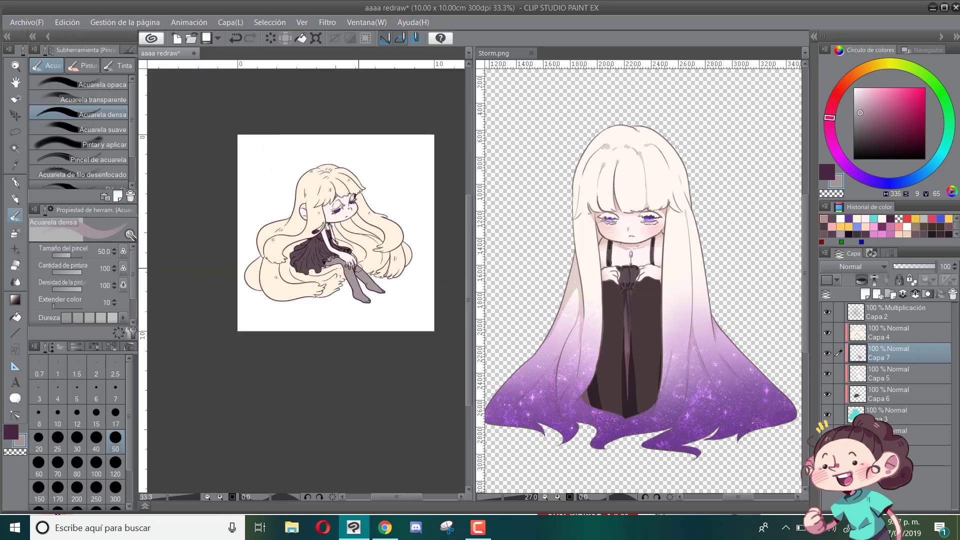
scroll(358, 268, "down", 1)
scroll(358, 268, "up", 4)
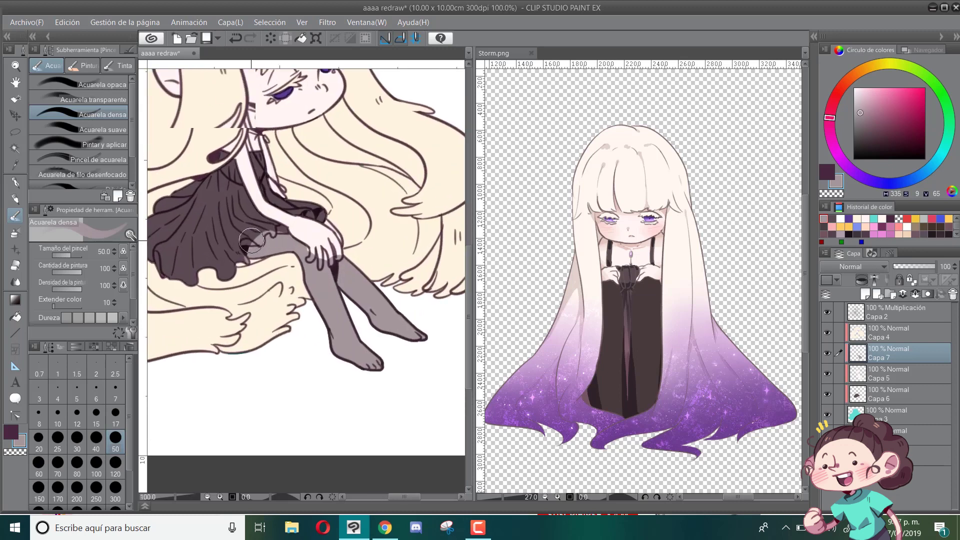
Step: Erase the stocking colour that spills over the dress hem and the hands on Capa 7
scroll(251, 241, "up", 3)
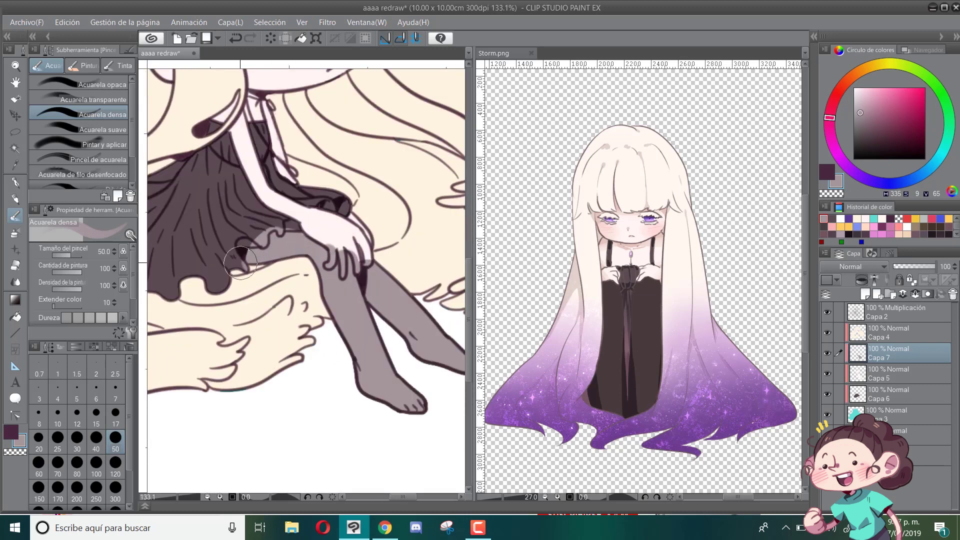
key("e")
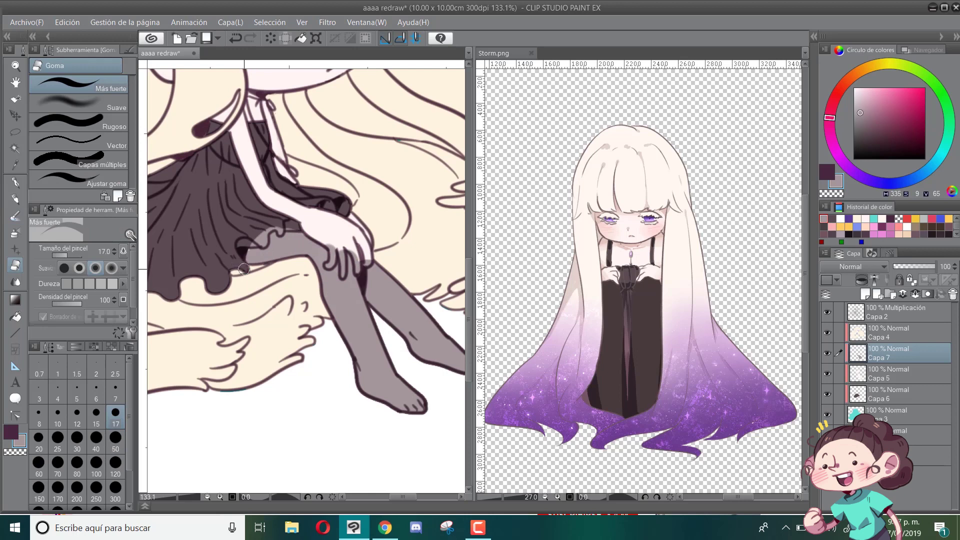
mouse_move(247, 243)
left_mouse_down()
mouse_move(265, 228)
mouse_move(258, 239)
mouse_move(270, 226)
mouse_move(299, 226)
mouse_move(343, 248)
mouse_move(325, 239)
mouse_move(327, 265)
mouse_move(341, 249)
mouse_move(342, 275)
mouse_move(343, 242)
mouse_move(363, 262)
left_mouse_up()
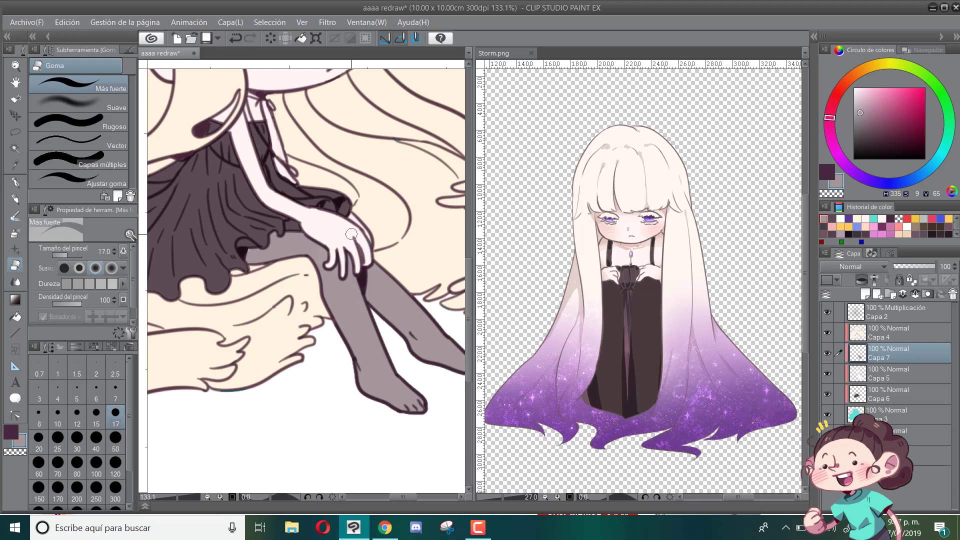
scroll(347, 233, "down", 8)
scroll(345, 205, "up", 5)
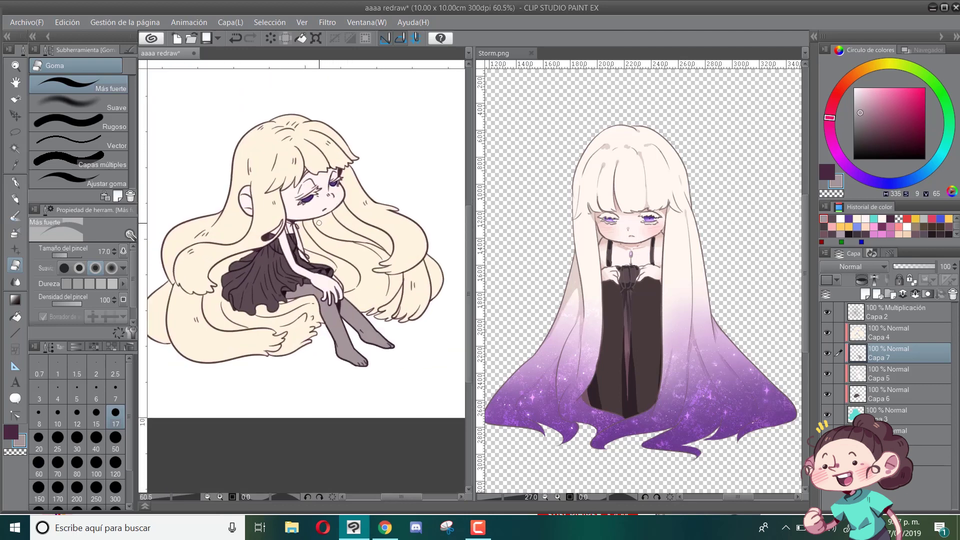
scroll(304, 230, "up", 5)
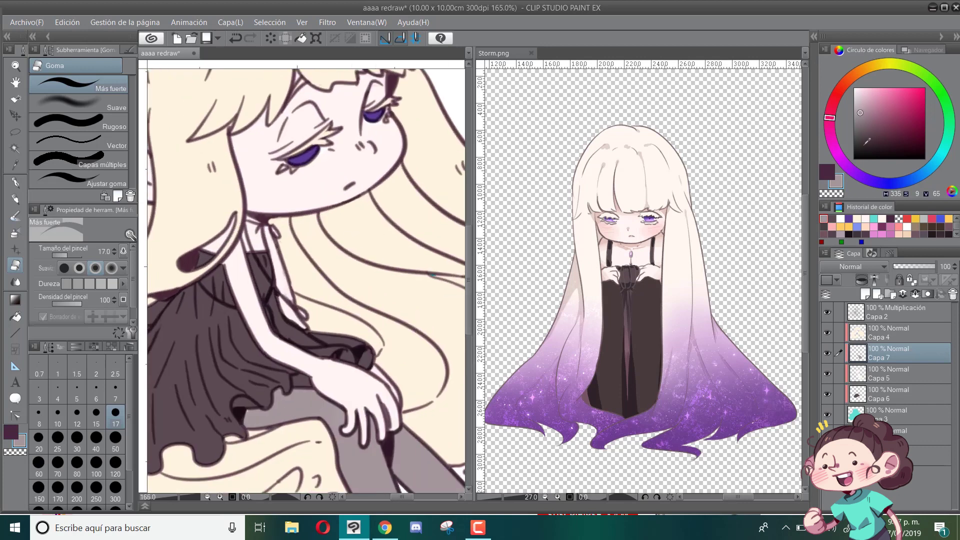
Step: Paint the dress's neck and side ribbons purple (H 287, S 38, V 79) on Capa 7 with the size 17 Acuarela densa brush
left_click(871, 99)
left_click(882, 102)
left_click(847, 164)
left_click(16, 216)
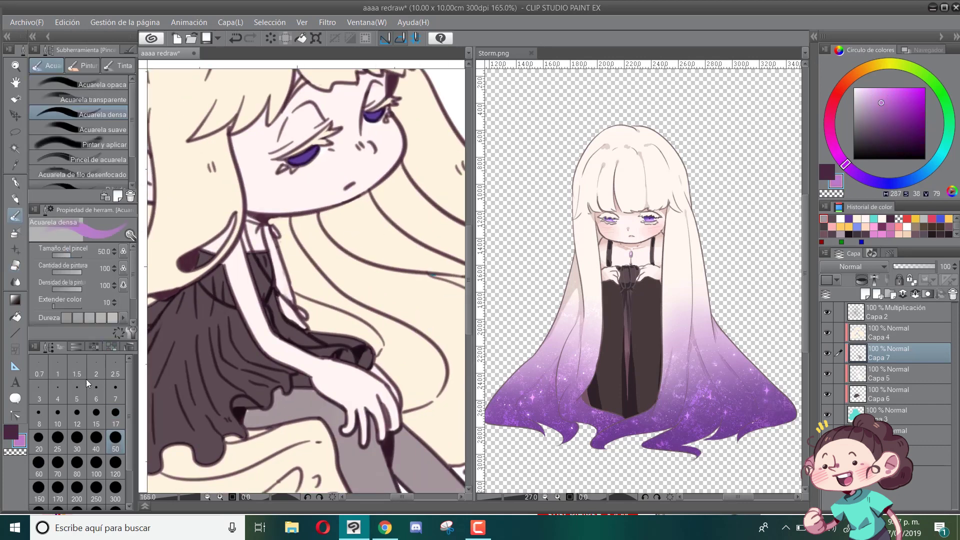
left_click(111, 417)
left_click_drag(278, 232, 274, 231)
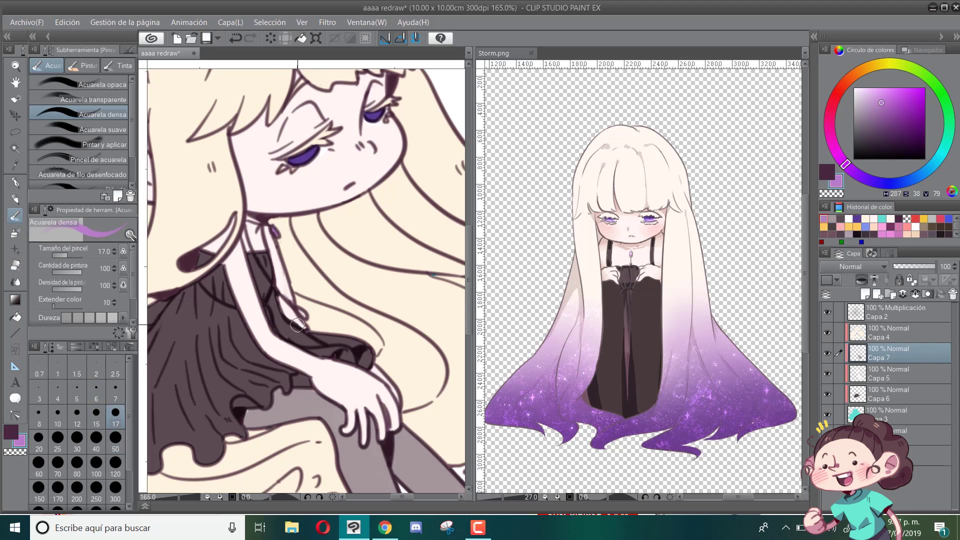
left_click_drag(299, 309, 303, 316)
scroll(306, 268, "down", 4)
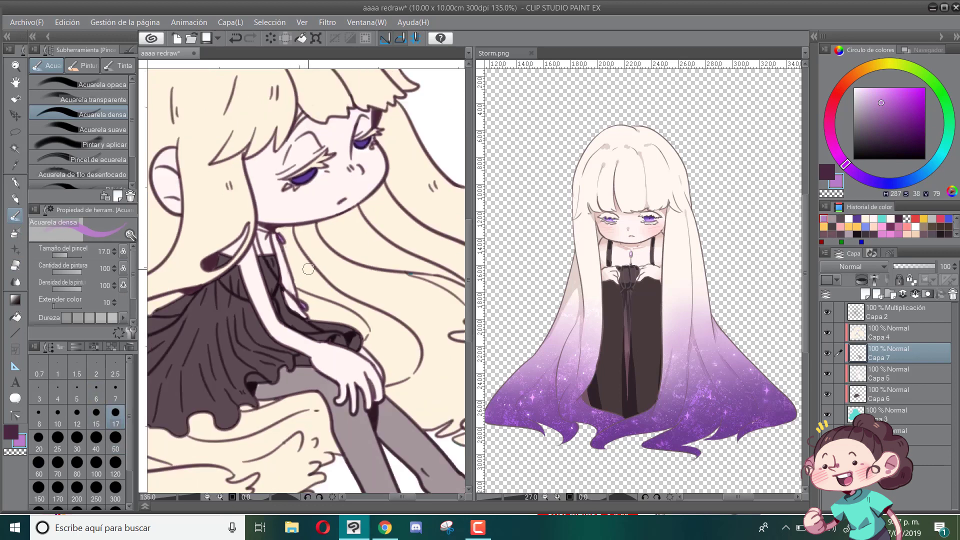
scroll(253, 317, "up", 1)
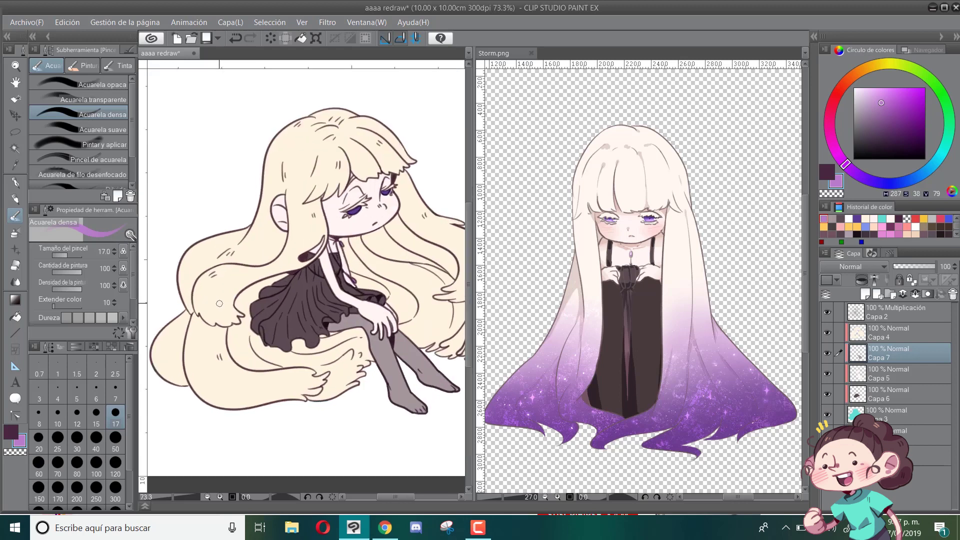
Step: Unclip the dress layer Capa 6, add a new layer clipped to it, and choose a dusty mauve (H 335, S 18, V 65)
left_click(864, 399)
left_click(862, 280)
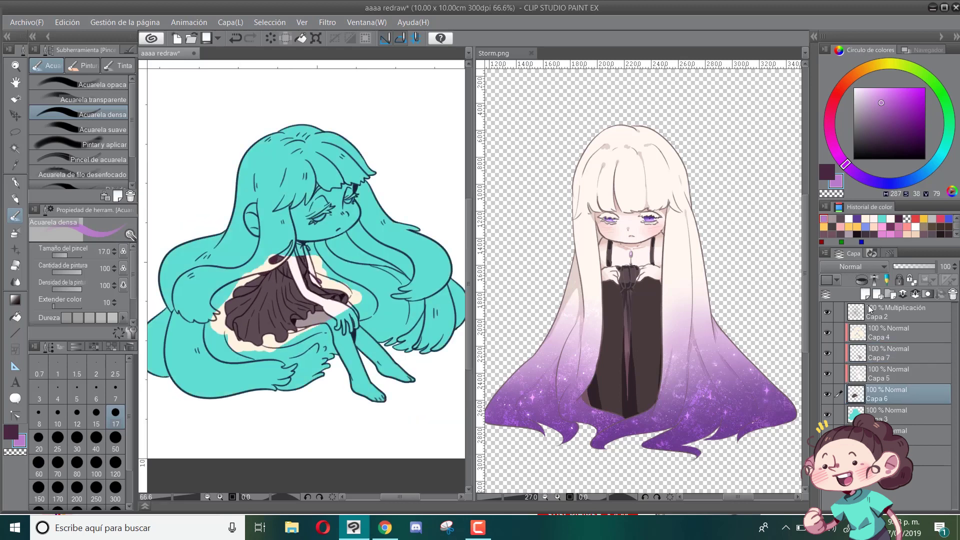
left_click(866, 294)
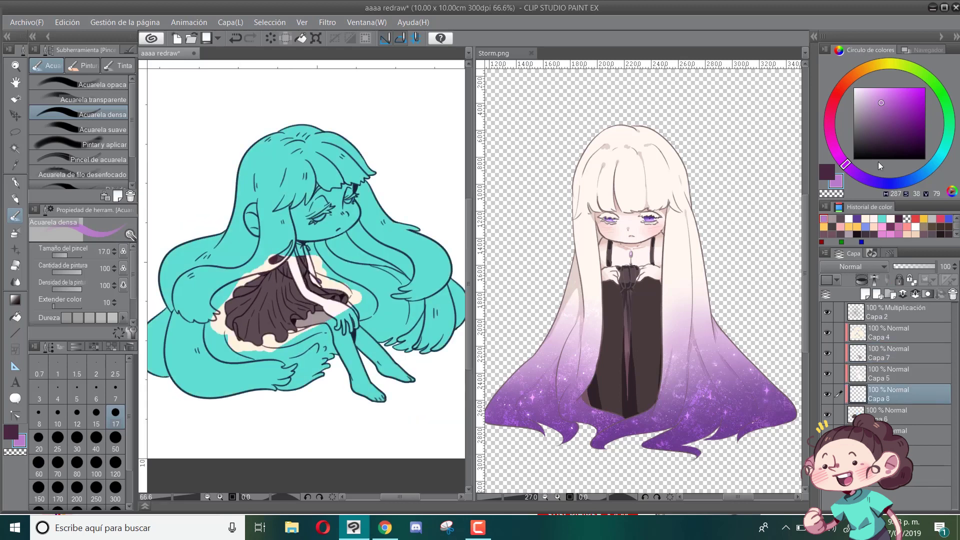
left_click(884, 126)
left_click(268, 322, "alt")
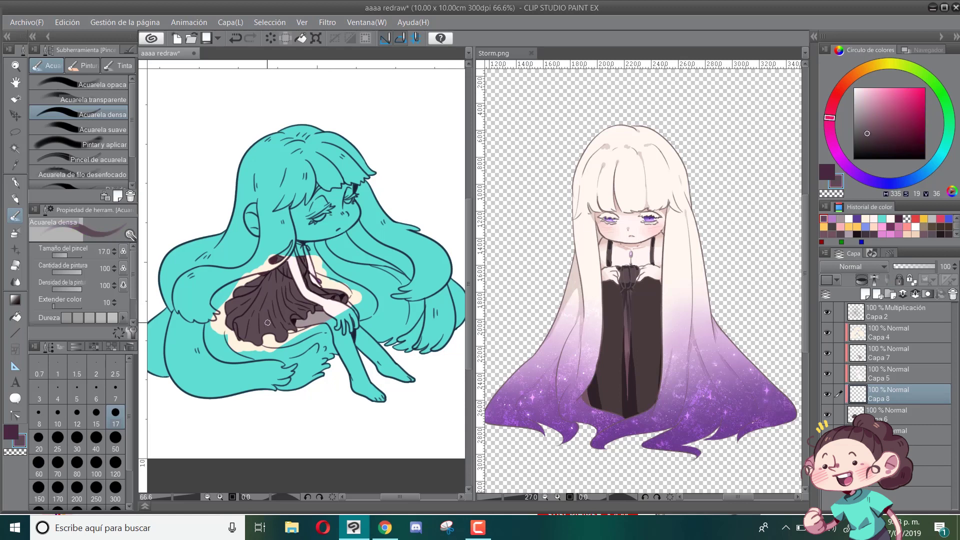
left_click(866, 112)
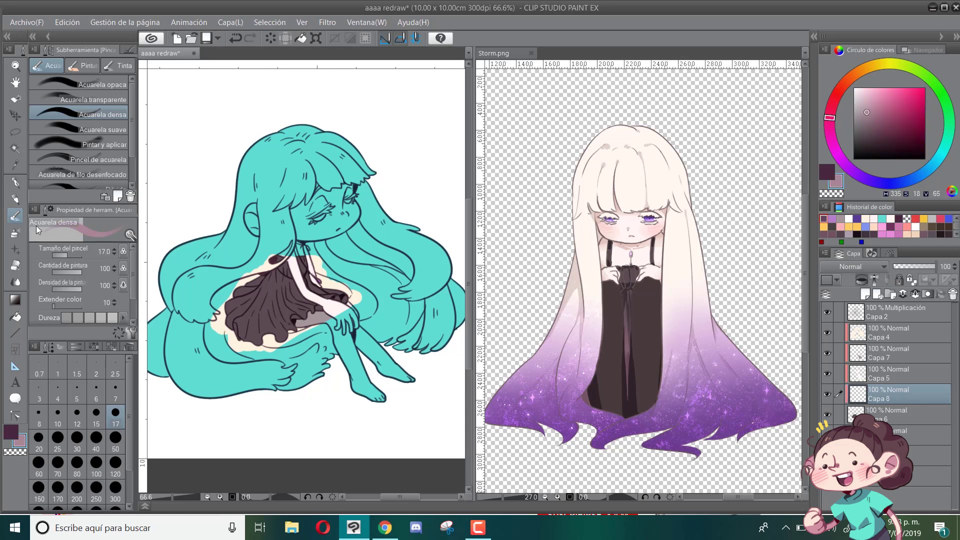
Step: Set the new layer to Superponer and tint the lower skirt pink (H 335, S 43, V 82) with the size 200 Suave airbrush
left_click(15, 232)
mouse_move(328, 343)
left_mouse_down()
mouse_move(284, 330)
mouse_move(269, 340)
mouse_move(241, 314)
mouse_move(290, 321)
left_mouse_up()
key("ctrl+z")
left_click(867, 268)
left_click(853, 155)
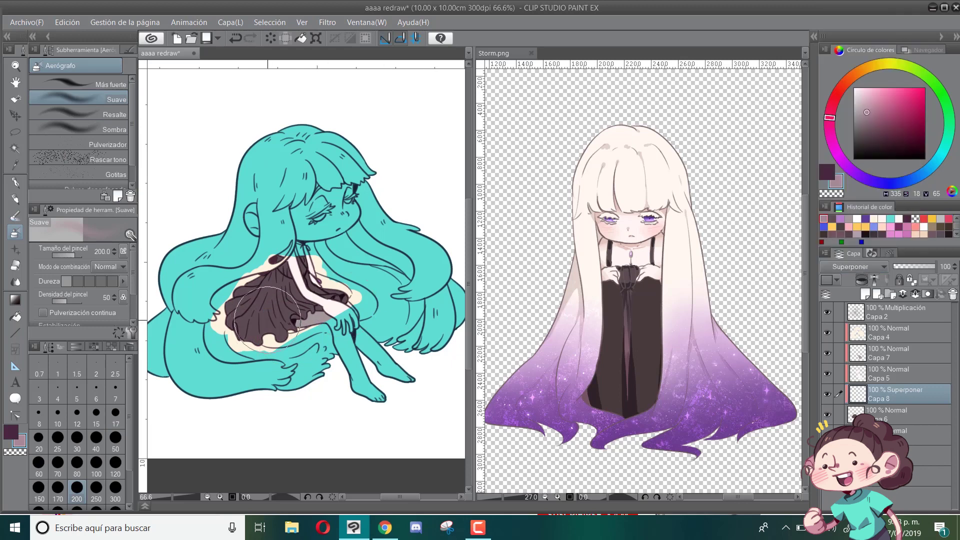
left_click(885, 100)
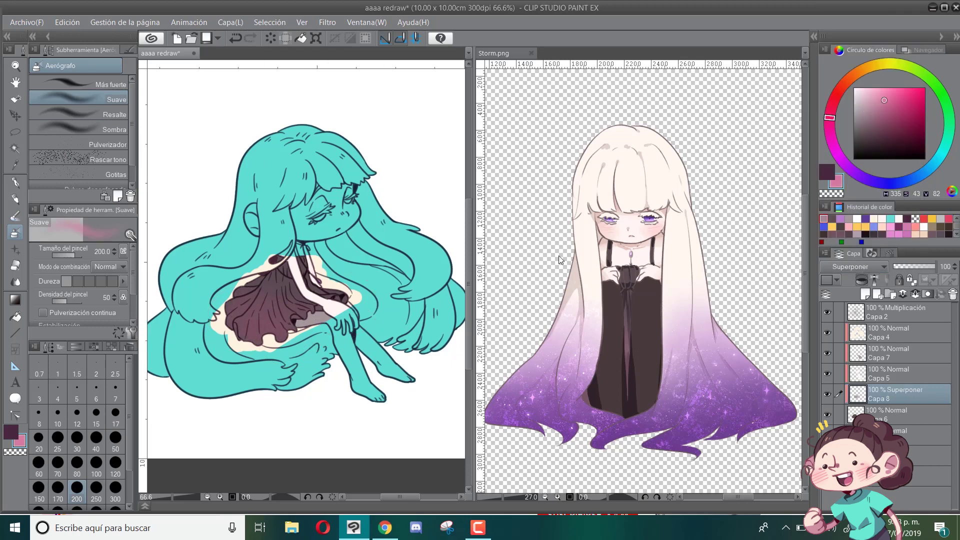
mouse_move(263, 330)
left_mouse_down()
mouse_move(252, 325)
mouse_move(285, 320)
mouse_move(256, 296)
mouse_move(307, 325)
left_mouse_up()
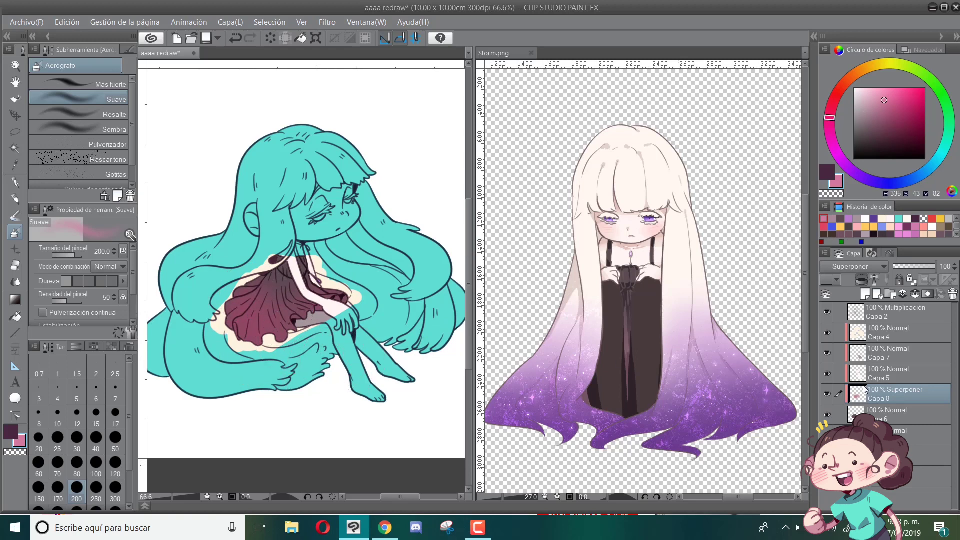
Step: Merge the pink tint into dress layer Capa 6, clip that layer again, and save the drawing
key("ctrl+e")
left_click(862, 281)
scroll(329, 198, "down", 3)
scroll(259, 189, "up", 2)
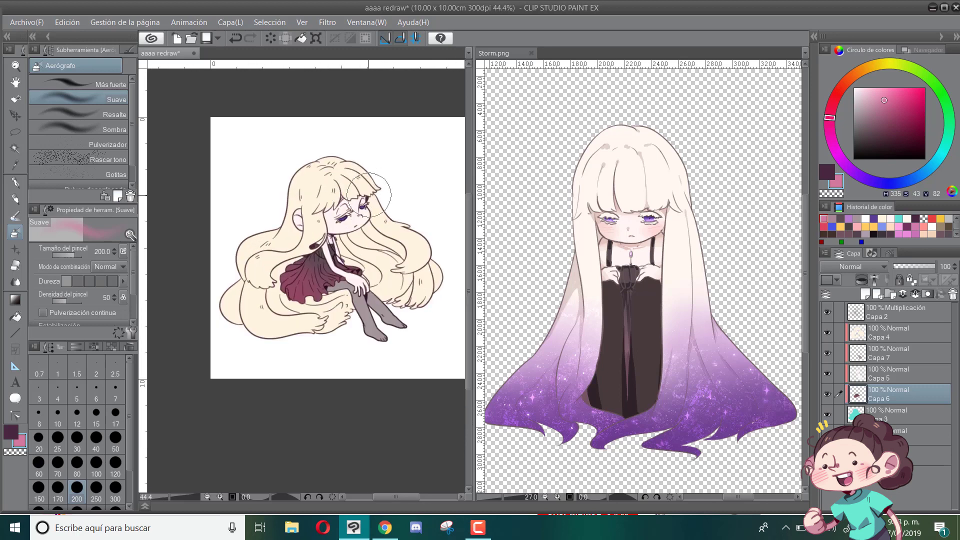
scroll(390, 200, "up", 1)
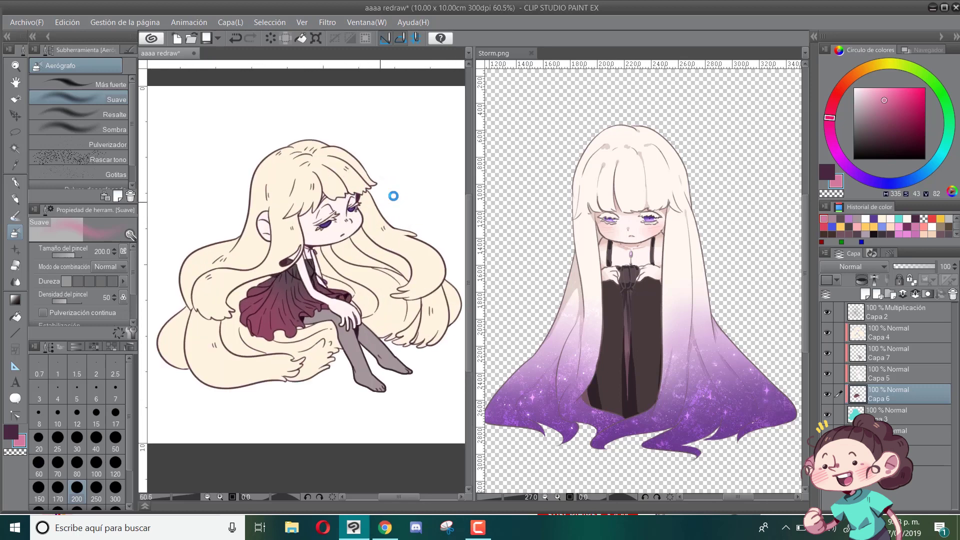
key("ctrl+s")
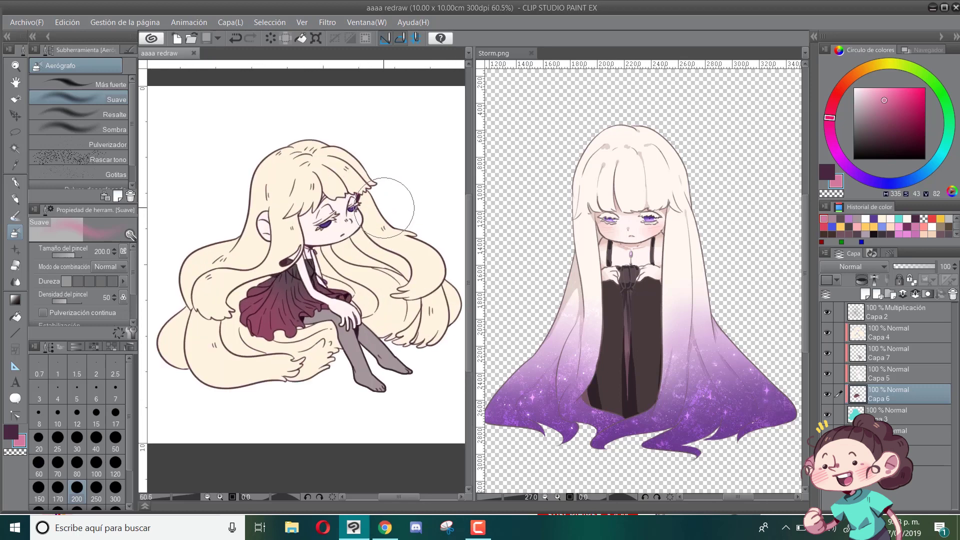
Step: Add a clipped shadow layer above Capa 4 in Multiplicación at 57% opacity, with Acuarela densa at size 25 and a dusty rose
left_click(872, 335)
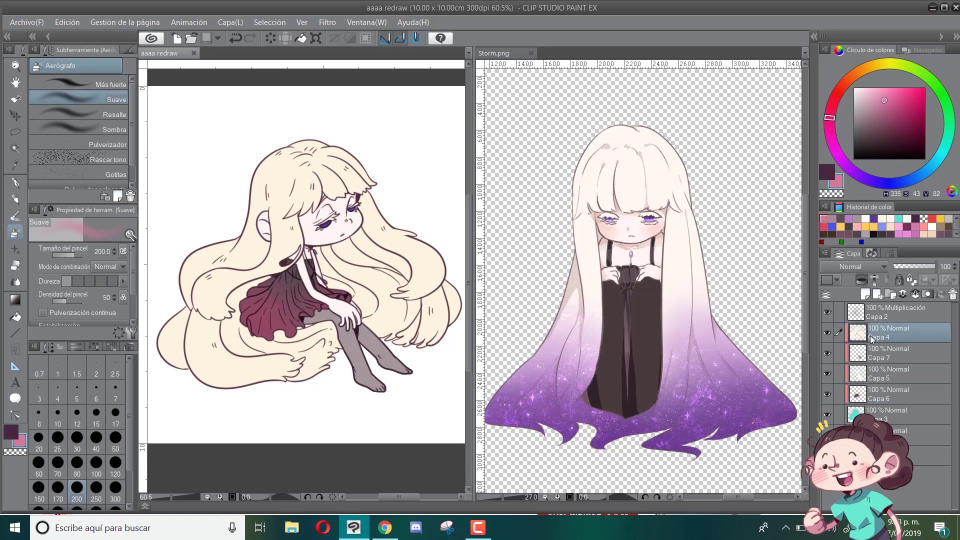
left_click(865, 295)
left_click(861, 284)
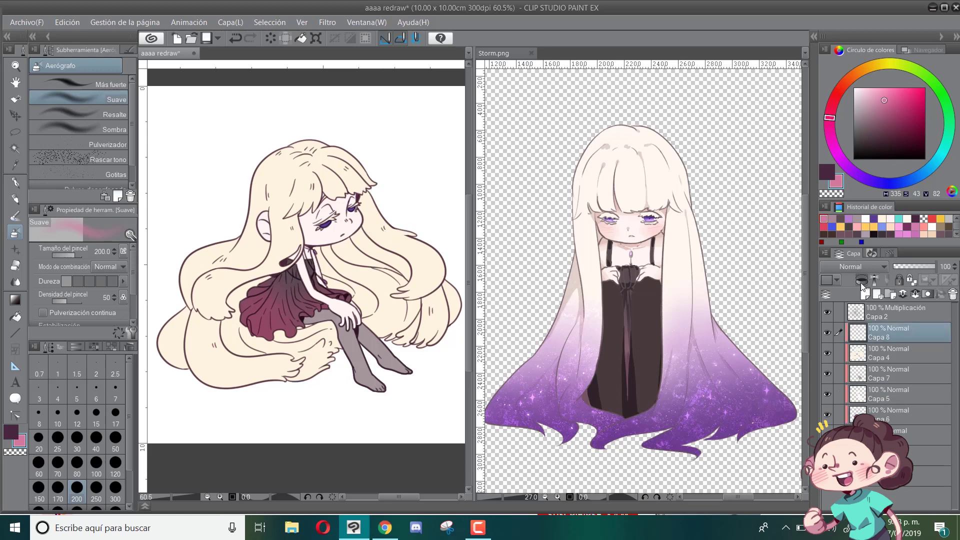
left_click(873, 120)
left_click(854, 266)
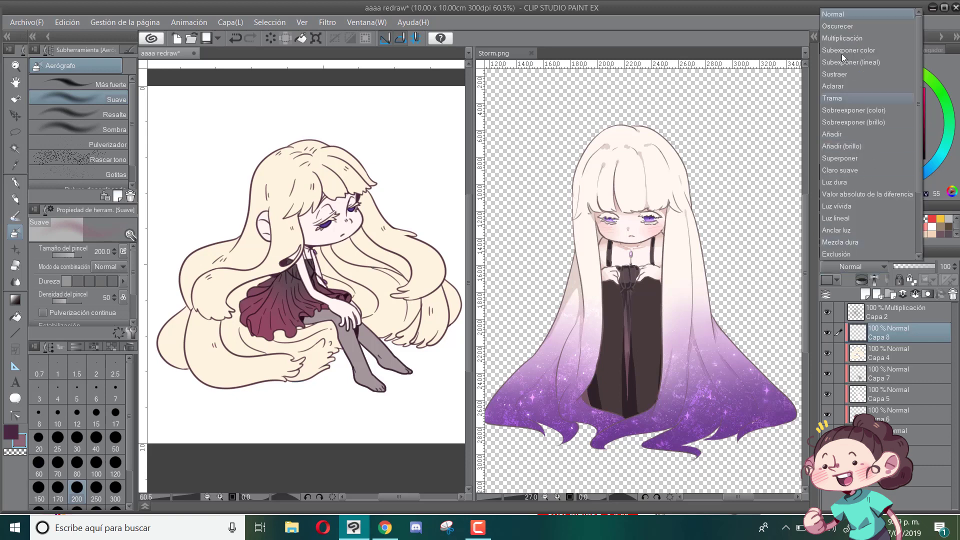
left_click(845, 36)
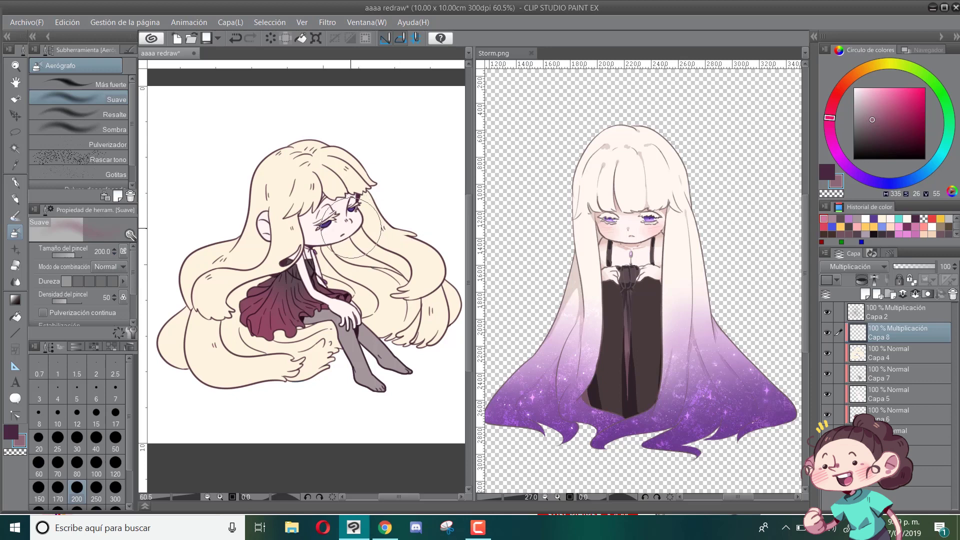
left_click(58, 438)
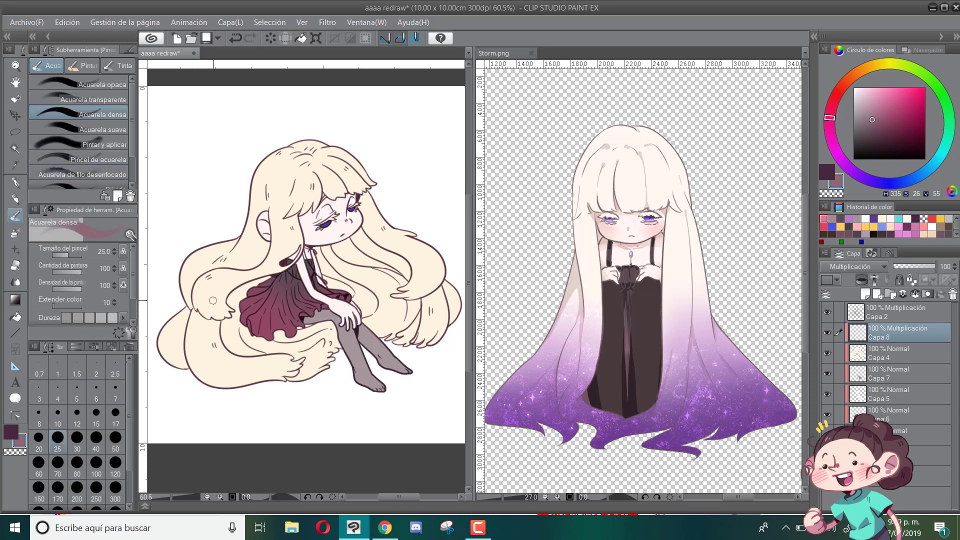
left_click_drag(934, 266, 918, 266)
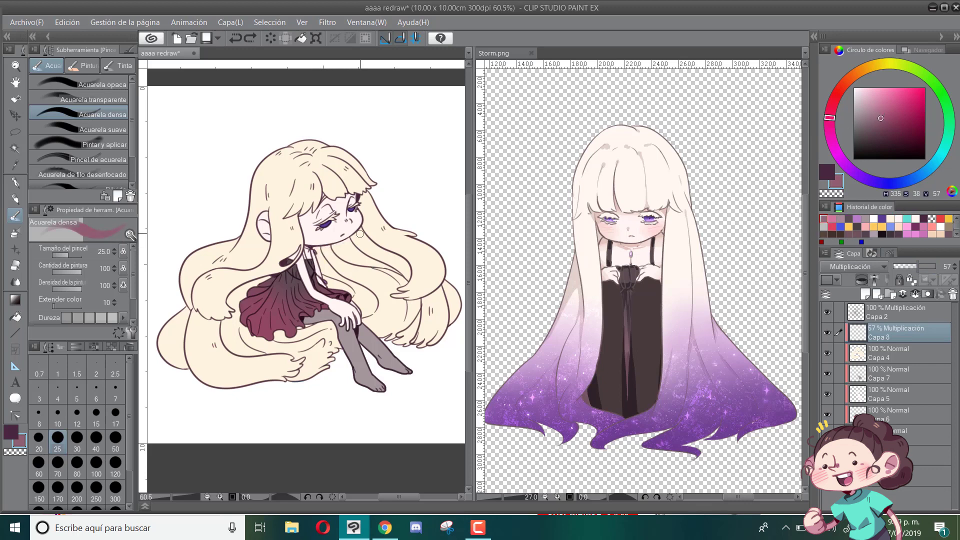
Step: Paint a shadow on the neck and hair beneath the chin, and undo the large shadow patch on the hair behind
mouse_move(318, 253)
left_mouse_down()
mouse_move(342, 255)
mouse_move(352, 238)
left_mouse_up()
key("ctrl+z")
key("ctrl+alt+0")
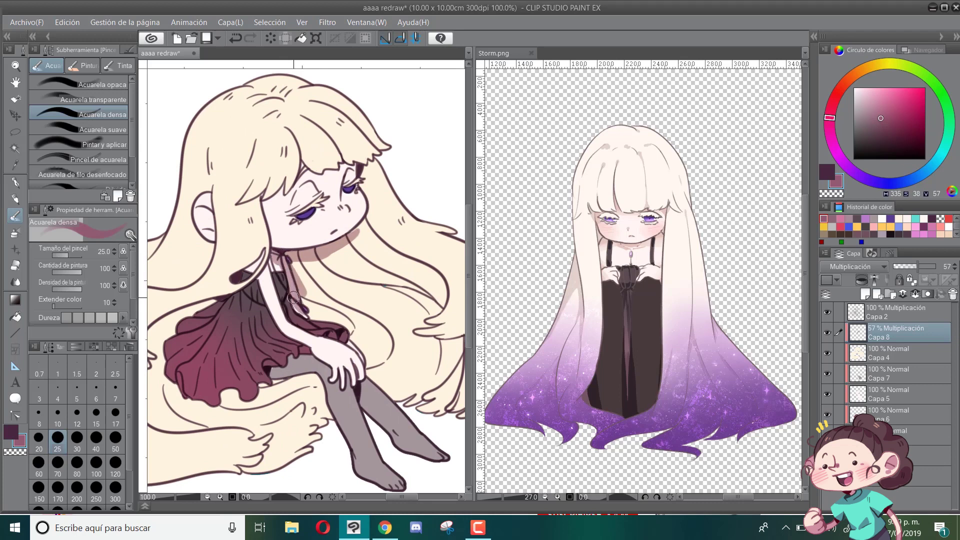
mouse_move(307, 308)
left_mouse_down()
mouse_move(293, 255)
mouse_move(313, 315)
mouse_move(300, 268)
mouse_move(312, 280)
mouse_move(313, 263)
mouse_move(338, 266)
left_mouse_up()
mouse_move(359, 223)
left_mouse_down()
mouse_move(383, 273)
mouse_move(368, 244)
mouse_move(339, 312)
mouse_move(318, 315)
mouse_move(337, 317)
mouse_move(374, 282)
mouse_move(369, 273)
mouse_move(367, 301)
mouse_move(327, 315)
mouse_move(345, 293)
mouse_move(331, 300)
mouse_move(325, 260)
left_mouse_up()
key("ctrl+0")
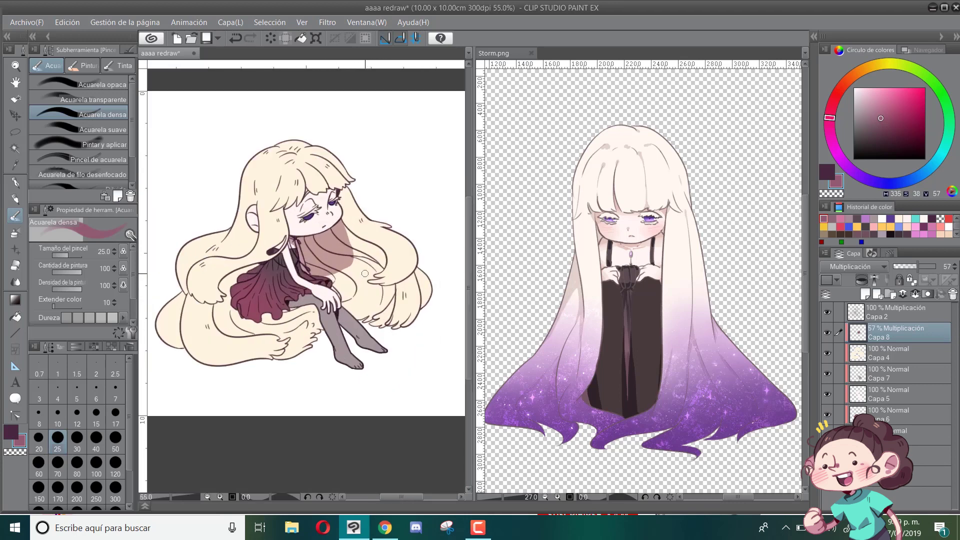
key("ctrl+z")
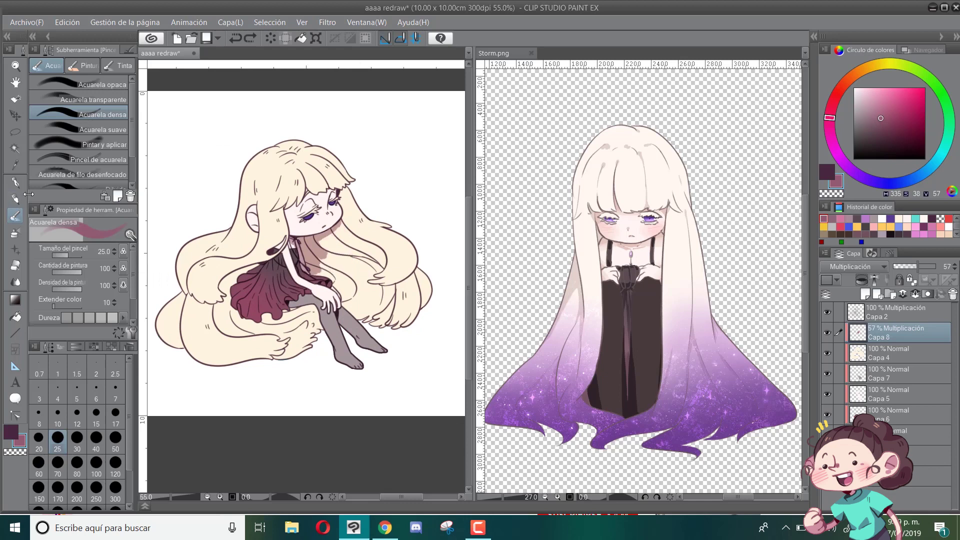
Step: Fill the inner hair locks behind the body and around the skirt with the shadow colour, using Referir a otras capas
key("g")
left_click(338, 250)
left_click(360, 246)
left_click(364, 273)
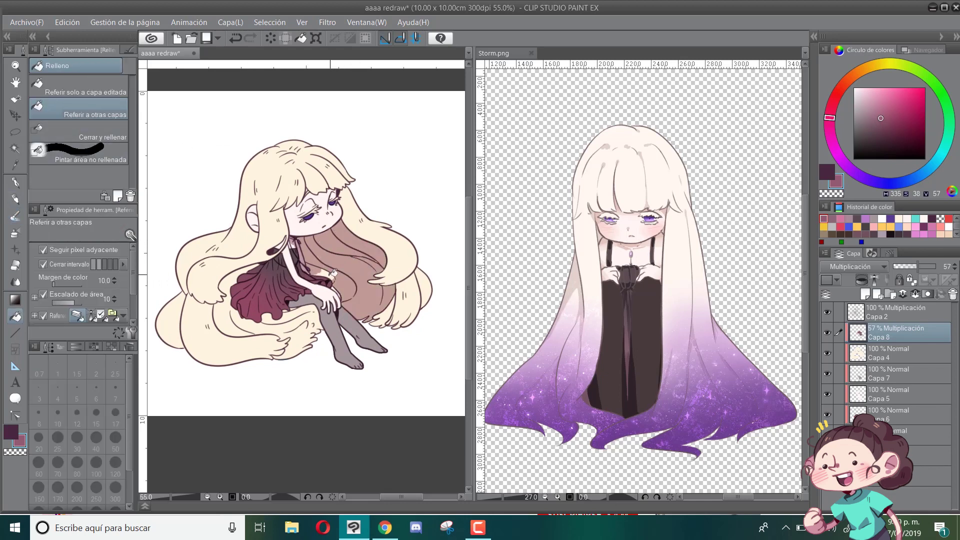
scroll(389, 311, "up", 2)
scroll(328, 238, "down", 4)
scroll(193, 284, "up", 5)
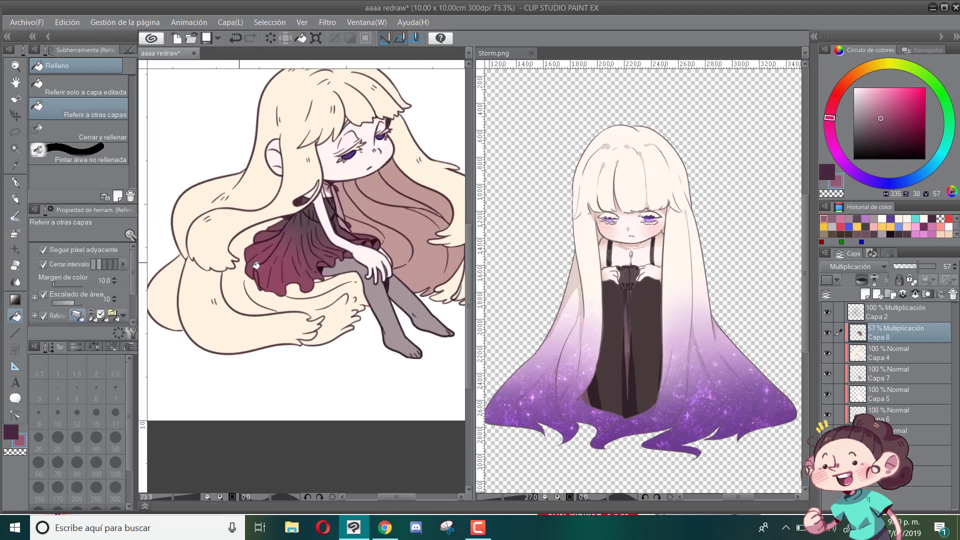
left_click(247, 281)
scroll(226, 261, "down", 3)
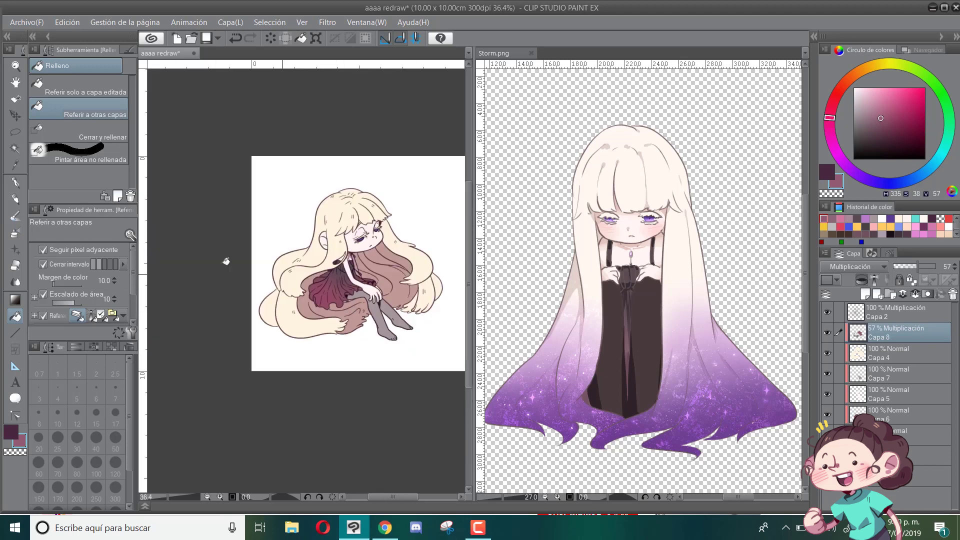
Step: Paint shadows on the face under the fringe and on the hair beside the cheek with the size 17 brush
key("b")
scroll(273, 278, "up", 5)
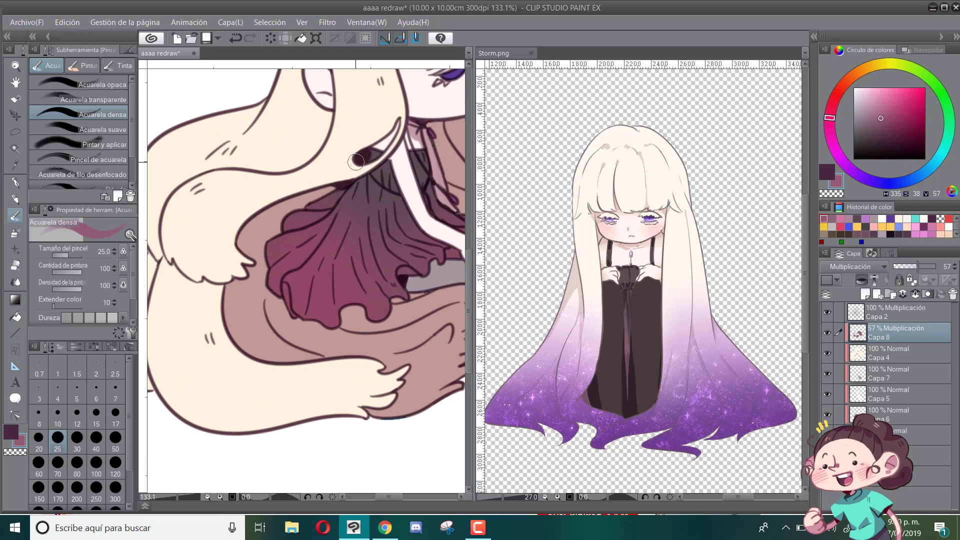
scroll(356, 161, "down", 3)
scroll(412, 187, "down", 2)
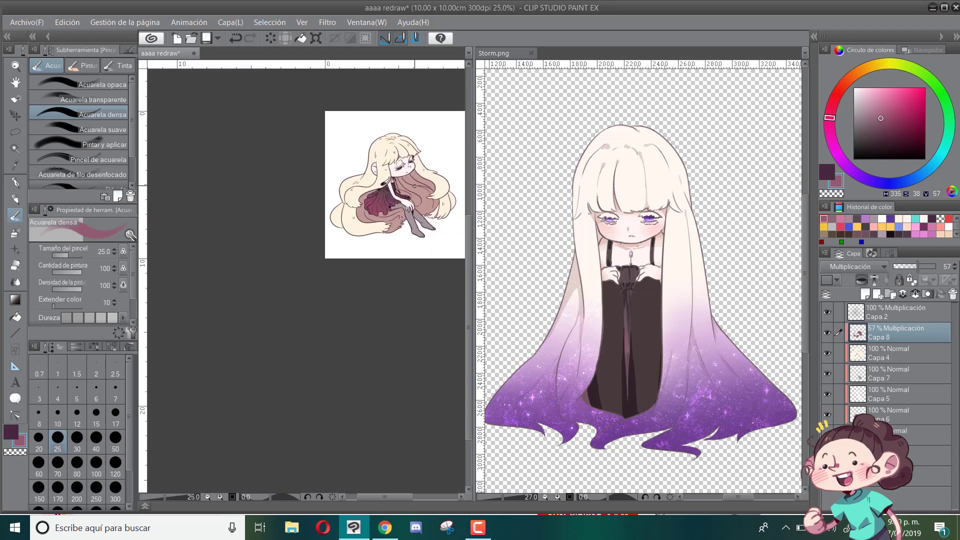
scroll(395, 179, "up", 5)
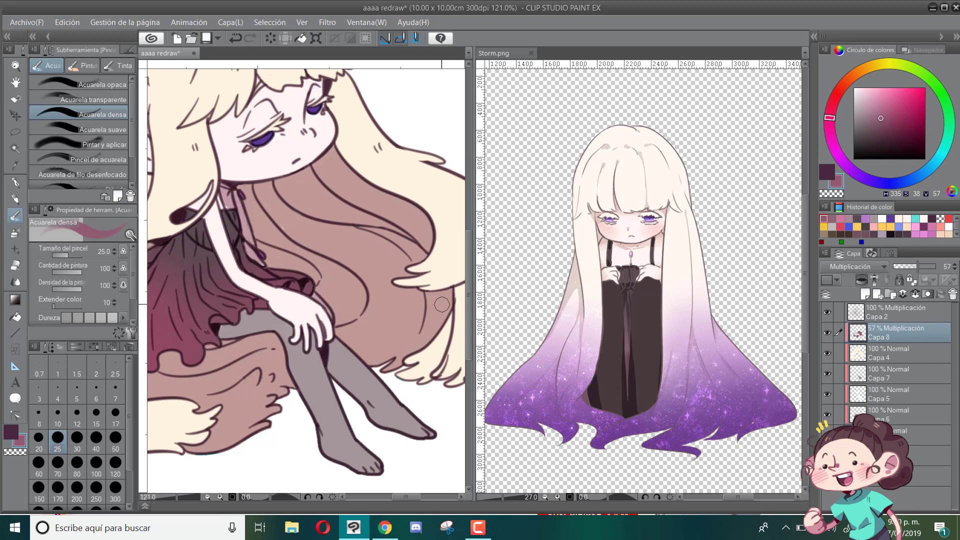
scroll(441, 304, "down", 3)
scroll(421, 277, "up", 2)
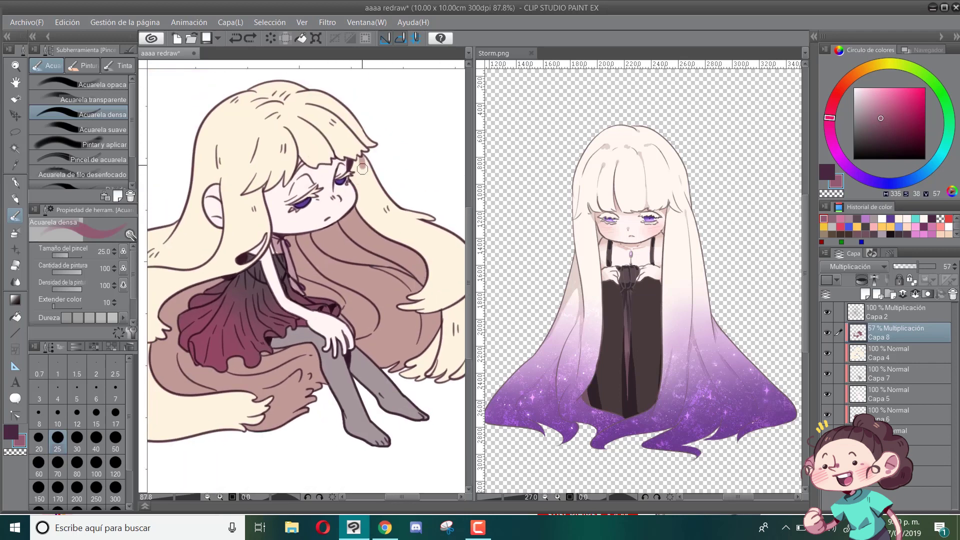
key("ctrl+z")
left_click_drag(363, 169, 363, 217)
left_click(115, 425)
key("ctrl+z")
left_click_drag(263, 196, 309, 180)
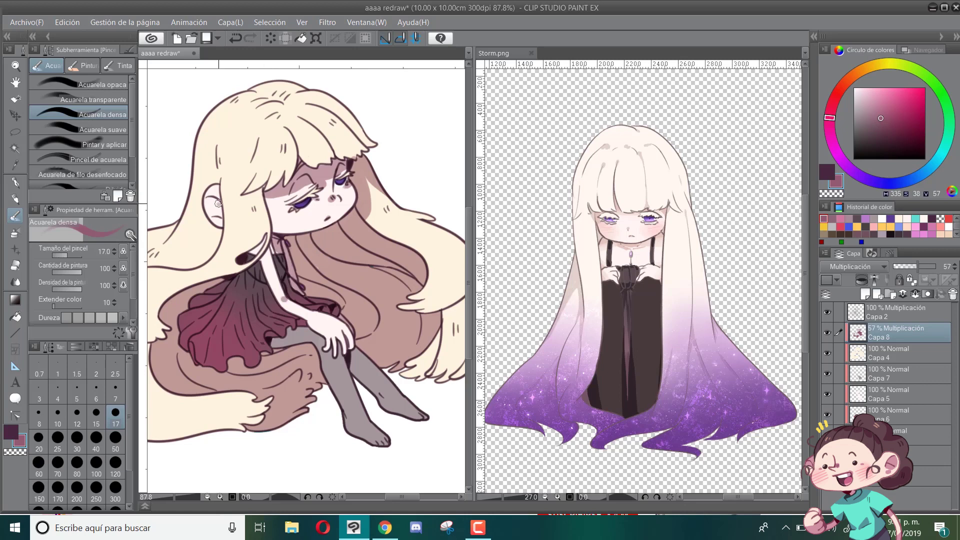
Step: Undo the last shadow stroke and repaint the shadow inside the ear
scroll(239, 216, "down", 3)
scroll(238, 216, "up", 3)
key("ctrl+z")
left_click_drag(212, 199, 218, 213)
scroll(278, 201, "down", 4)
scroll(278, 200, "up", 2)
Step: Unclip the hair layer Capa 4, add a new layer clipped to it, and choose a purple
left_click(863, 349)
left_click(862, 279)
left_click(865, 294)
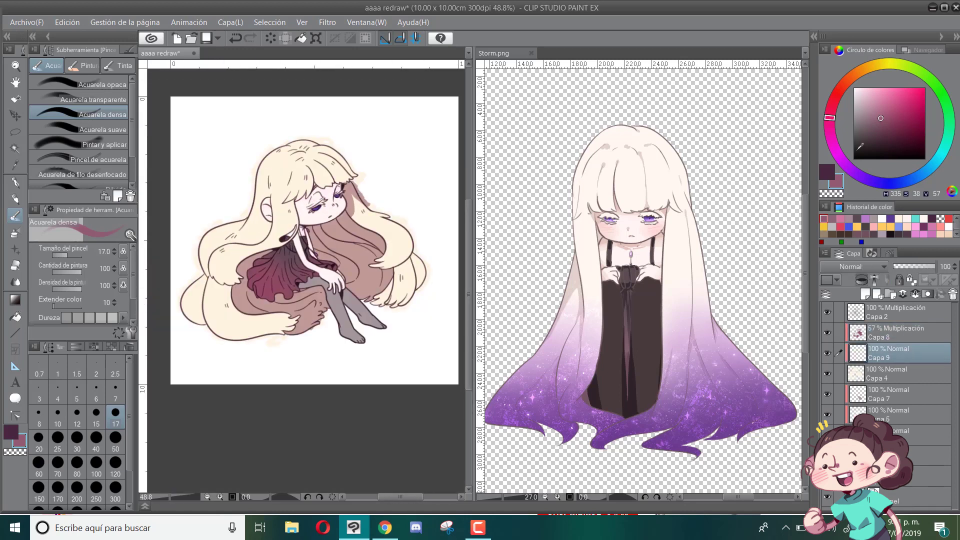
left_click(840, 157)
left_click(890, 110)
key("b")
left_click_drag(315, 315, 233, 328)
key("ctrl+z")
left_click(907, 122)
key("ctrl+z")
mouse_move(319, 307)
left_mouse_down()
mouse_move(210, 315)
mouse_move(311, 337)
left_mouse_up()
left_click(715, 371, "alt")
key("ctrl+z")
Step: Shade the lower hair purple (H 290, S 59, V 70) on Capa 9 in Multiplicación with the size 700 Suave airbrush
scroll(80, 450, "down", 2)
left_click(115, 472)
mouse_move(410, 305)
left_mouse_down()
mouse_move(229, 357)
mouse_move(177, 295)
left_mouse_up()
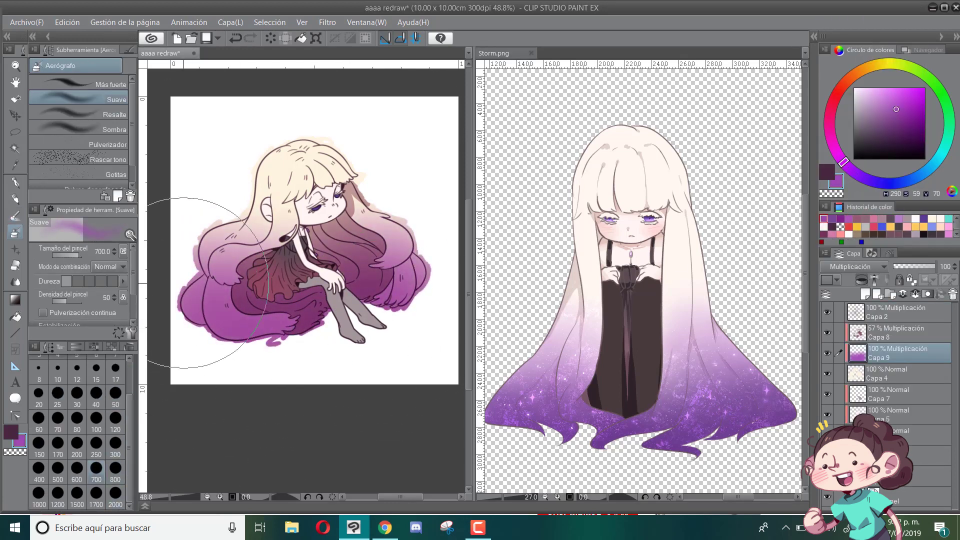
key("bracketleft")
Step: Choose the Hard Texture airbrush and a dark purple (H 290, S 71, V 40), and add a Multiplicación layer above Capa 9
scroll(78, 135, "down", 3)
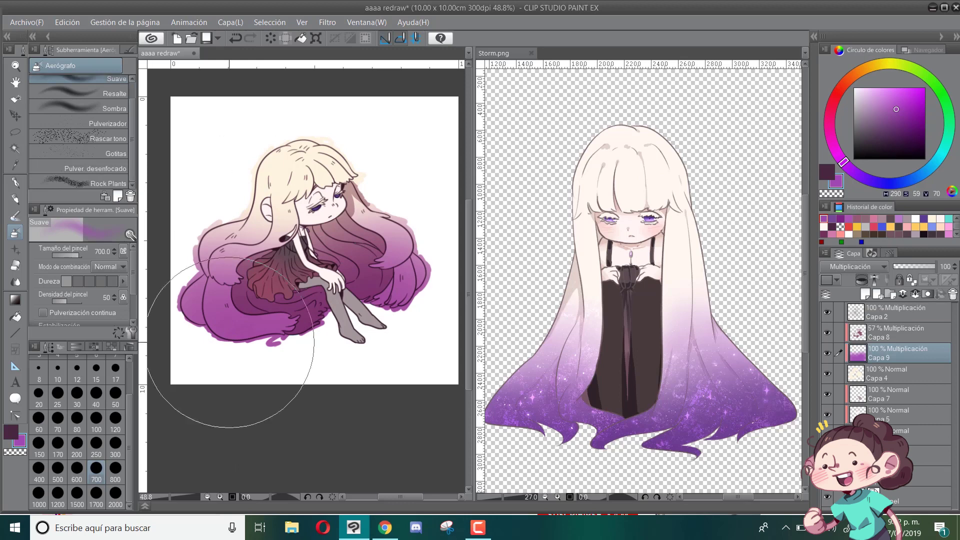
left_click(79, 183)
left_click(865, 293)
left_click(856, 267)
left_click(850, 40)
left_click(905, 130)
Step: Spray dark speckled texture over the purple lower hair at brush size 250 and reduce the layer's opacity to 66%
left_click(96, 448)
left_click_drag(210, 315, 400, 293)
left_click_drag(935, 267, 923, 269)
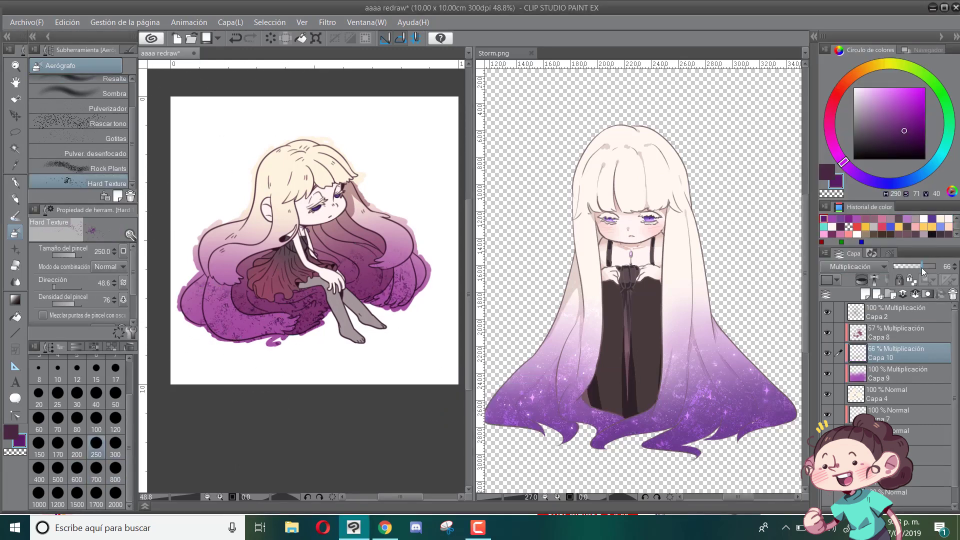
Step: Reduce Capa 10 to 59% opacity, return to Capa 9 with the Suave airbrush at size 300, and toggle Capa 8's visibility
scroll(80, 125, "up", 2)
left_click(80, 100)
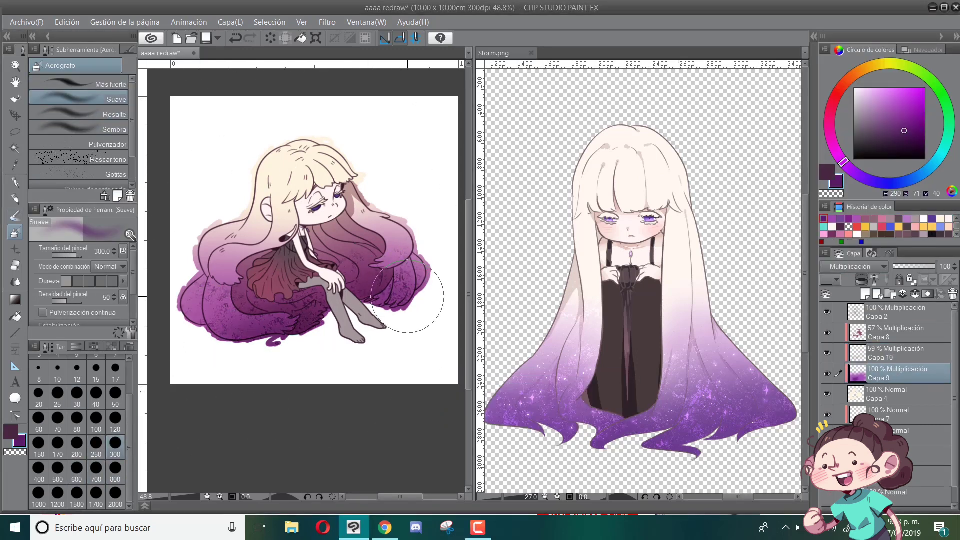
left_click(828, 333)
left_click(828, 332)
Step: Add a clipped layer above Capa 10 and spray light pink (H 310, S 40, V 100) Hard Texture speckles over the hair at size 250
left_click(864, 294)
left_click(882, 88)
left_click(832, 143)
scroll(80, 130, "down", 2)
left_click(80, 183)
mouse_move(210, 300)
left_mouse_down()
mouse_move(240, 312)
mouse_move(235, 305)
left_mouse_up()
left_click_drag(358, 265, 385, 295)
left_click(361, 296)
left_click_drag(223, 245, 210, 275)
left_click_drag(358, 230, 358, 250)
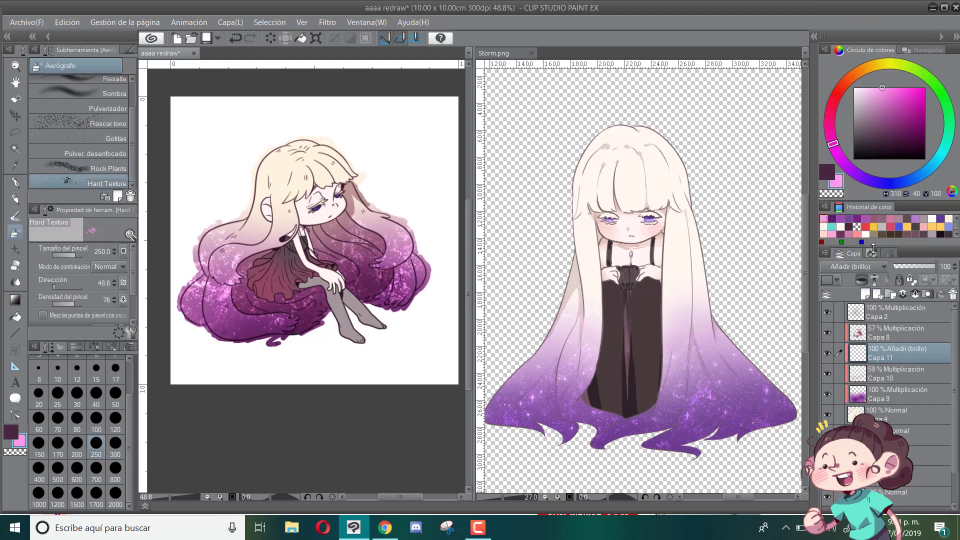
Step: Set the pink speckle layer Capa 11 to Añadir (brillo) at 57% opacity
left_click(863, 267)
left_click(856, 395)
left_click(918, 266)
scroll(348, 245, "down", 3)
scroll(360, 235, "up", 3)
Step: Merge the hair layers Capa 9, Capa 10 and Capa 11 into Capa 4 and clip it to the layer below
left_click(890, 374)
left_click(890, 353)
left_click(888, 394)
key("ctrl+e")
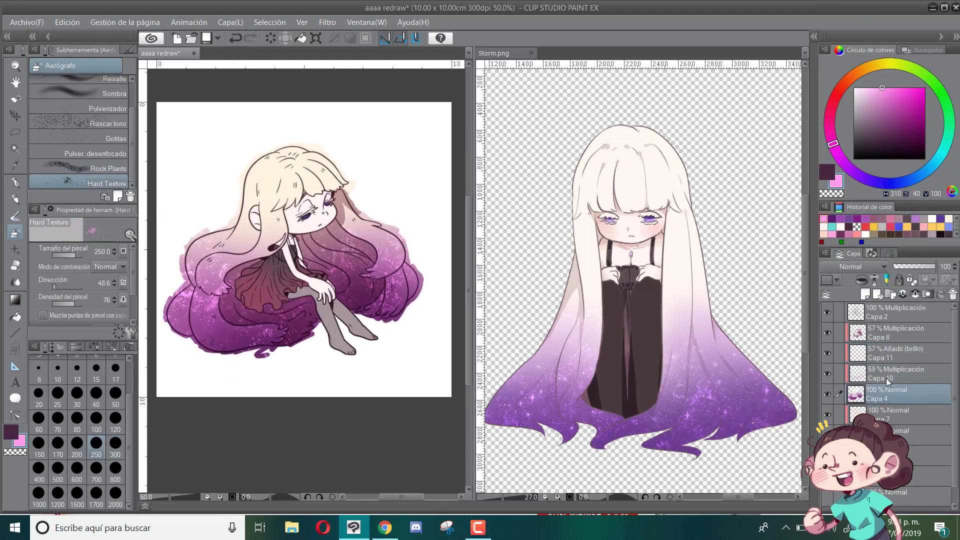
left_click(886, 375)
key("ctrl+e")
left_click(886, 353)
key("ctrl+e")
left_click(862, 280)
Step: Paint purple (H 295, S 52, V 70) shadows on the upper left hair locks on Capa 8 with Acuarela densa at size 17
left_click(853, 331)
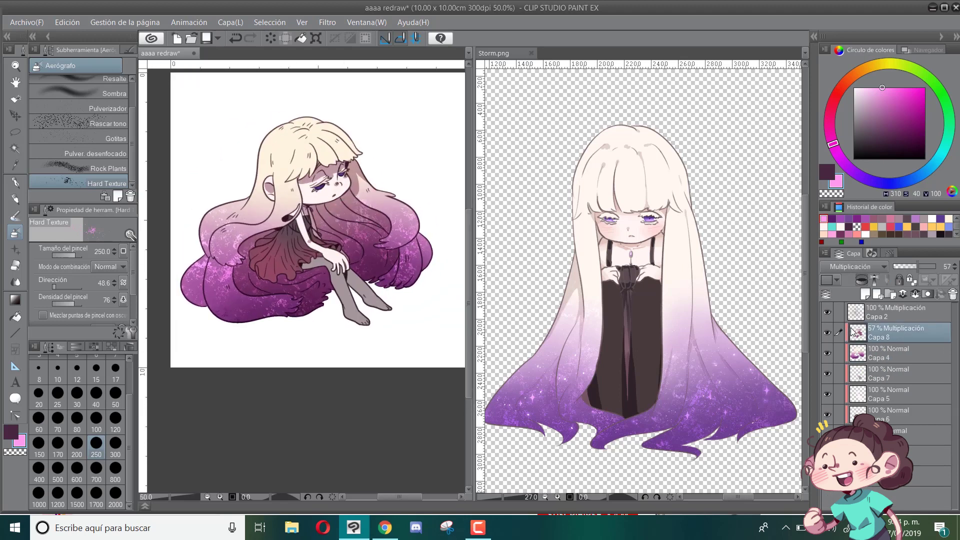
left_click(856, 266)
left_click(856, 267)
left_click(865, 218)
left_click(15, 215)
scroll(231, 197, "up", 2)
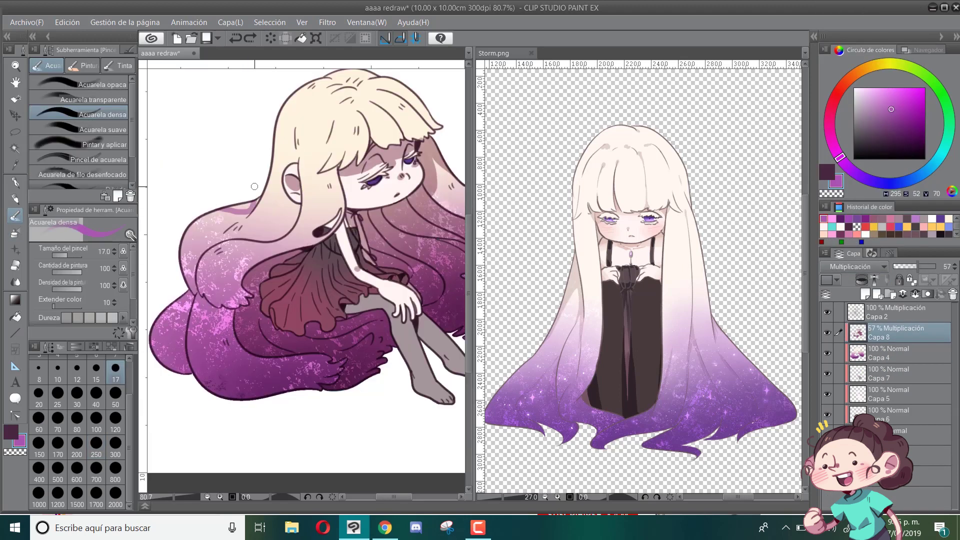
left_click_drag(256, 201, 204, 216)
mouse_move(298, 205)
left_mouse_down()
mouse_move(260, 238)
mouse_move(278, 226)
left_mouse_up()
Step: Extend the purple shadows along the curled left lock and the strands above the skirt
scroll(278, 226, "down", 3)
scroll(271, 238, "up", 2)
left_click_drag(214, 268, 206, 320)
left_click_drag(254, 253, 286, 236)
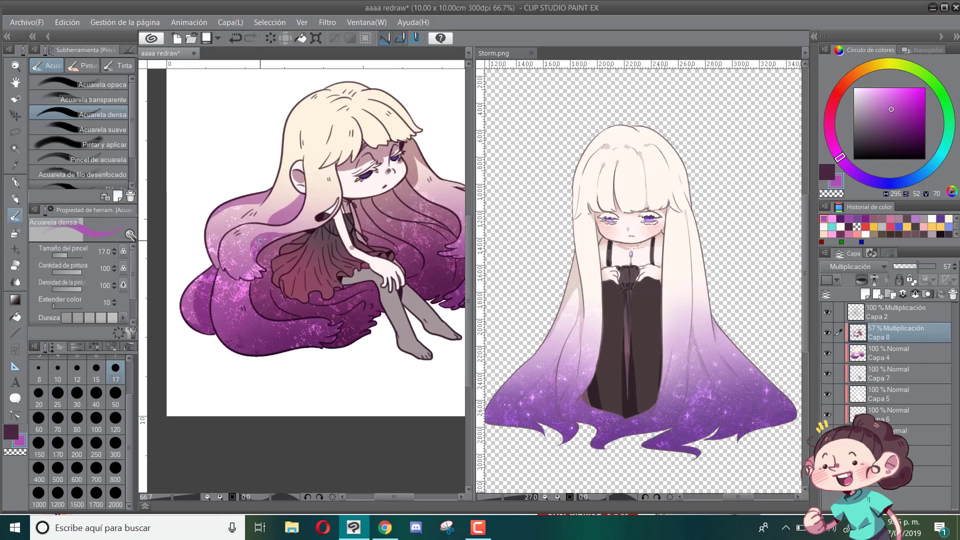
scroll(300, 250, "up", 1)
scroll(364, 263, "down", 3)
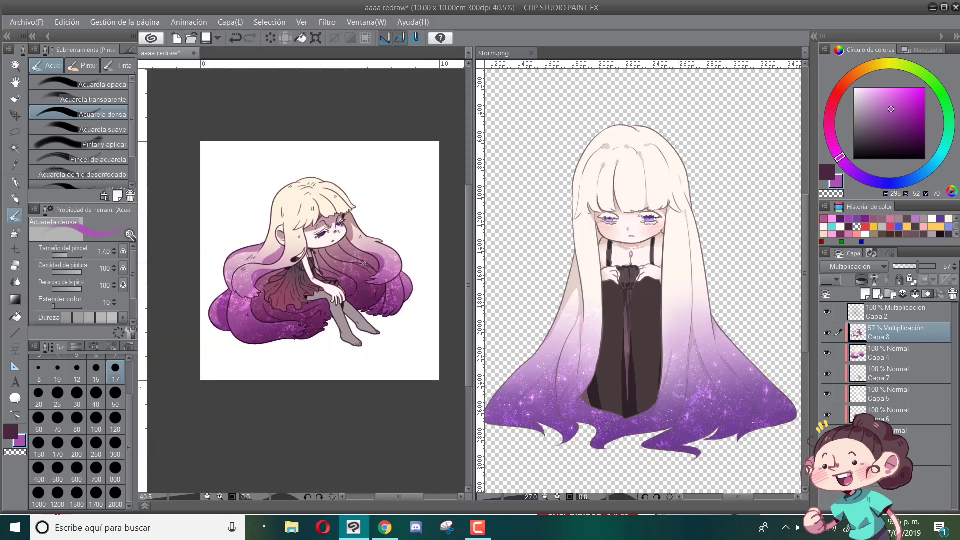
Step: Shade the legs on Capa 8 with a pinkish purple (H 313, S 52, V 70)
scroll(324, 341, "up", 4)
left_click(832, 142)
left_click_drag(361, 318, 367, 335)
left_click_drag(394, 300, 402, 314)
left_click_drag(368, 257, 372, 276)
scroll(385, 279, "up", 1)
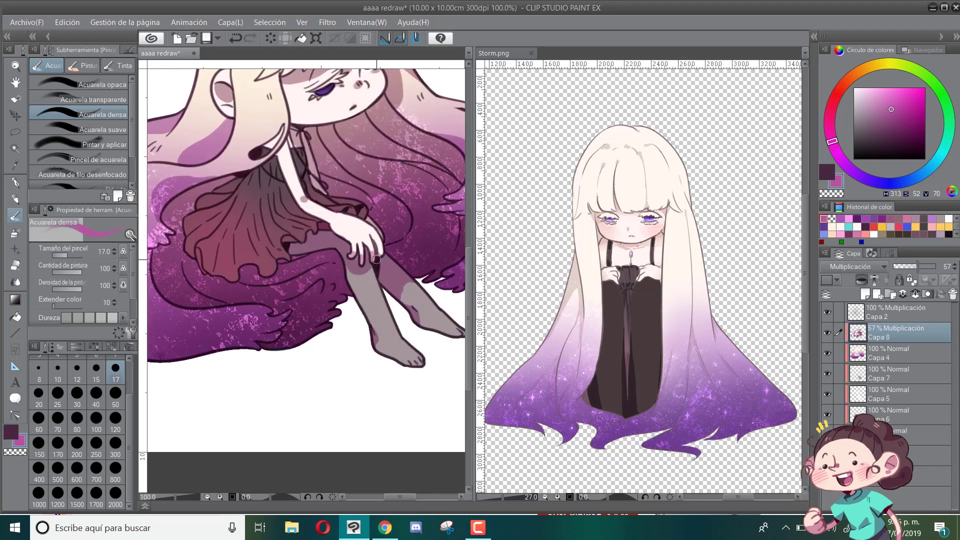
scroll(377, 272, "down", 3)
scroll(286, 206, "up", 4)
Step: Reduce the brush to size 15 and shape shadows under the fringe and on the front lock, alternating purple with transparent colour
key("c")
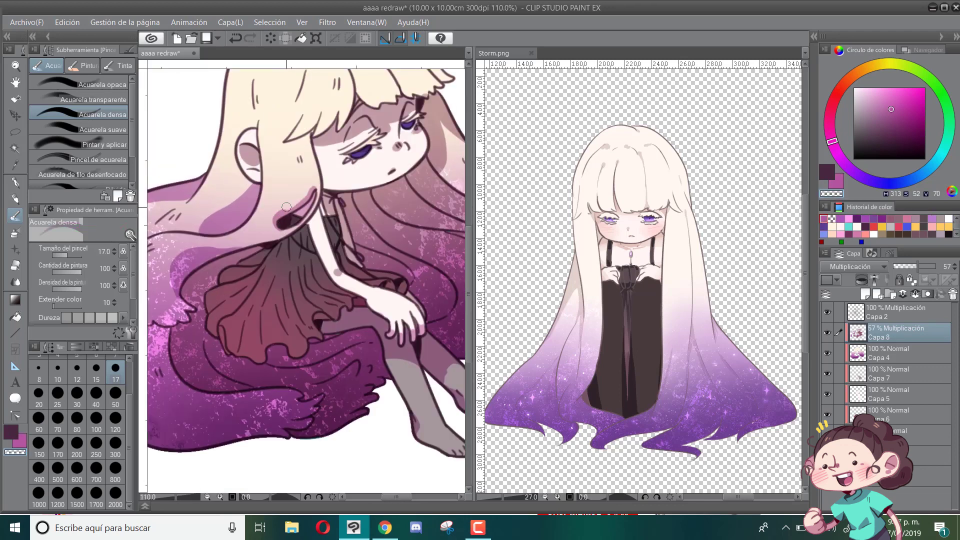
key("bracketleft")
key("c")
left_click_drag(293, 145, 280, 146)
key("c")
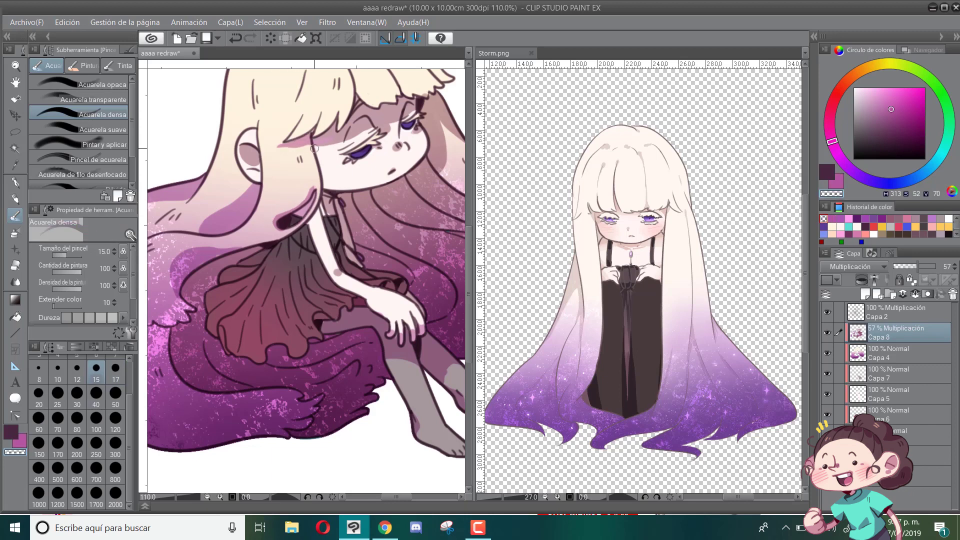
scroll(300, 150, "down", 1)
key("c")
mouse_move(302, 237)
left_mouse_down()
mouse_move(304, 271)
mouse_move(314, 278)
left_mouse_up()
key("c")
key("c")
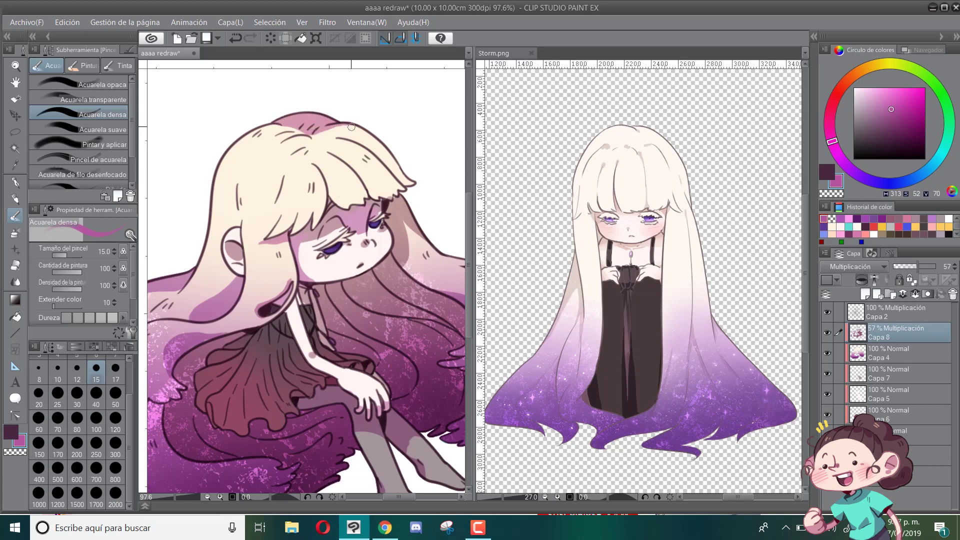
Step: Add purple shadows to the fringe tips and crown strands, undoing the last stray stroke
scroll(284, 205, "down", 5)
scroll(288, 199, "up", 1)
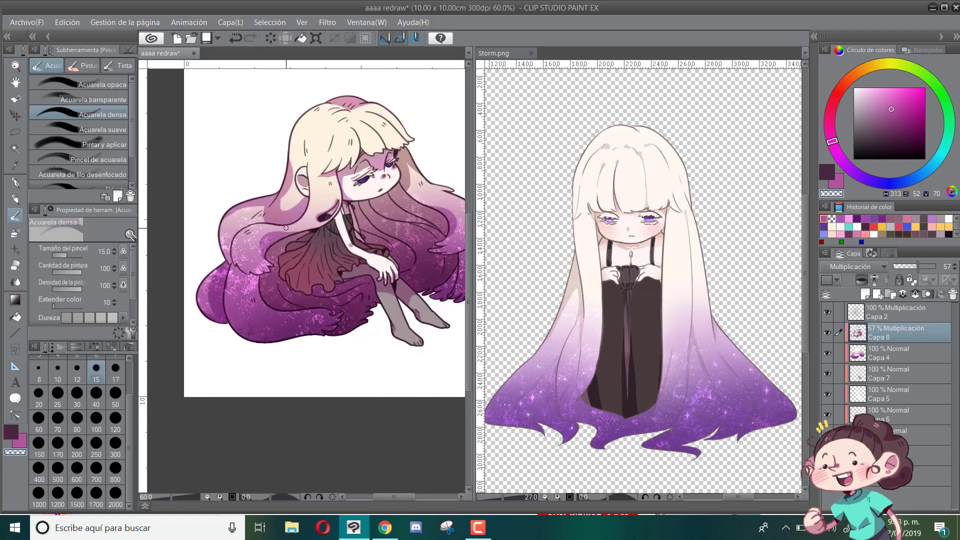
scroll(238, 233, "up", 4)
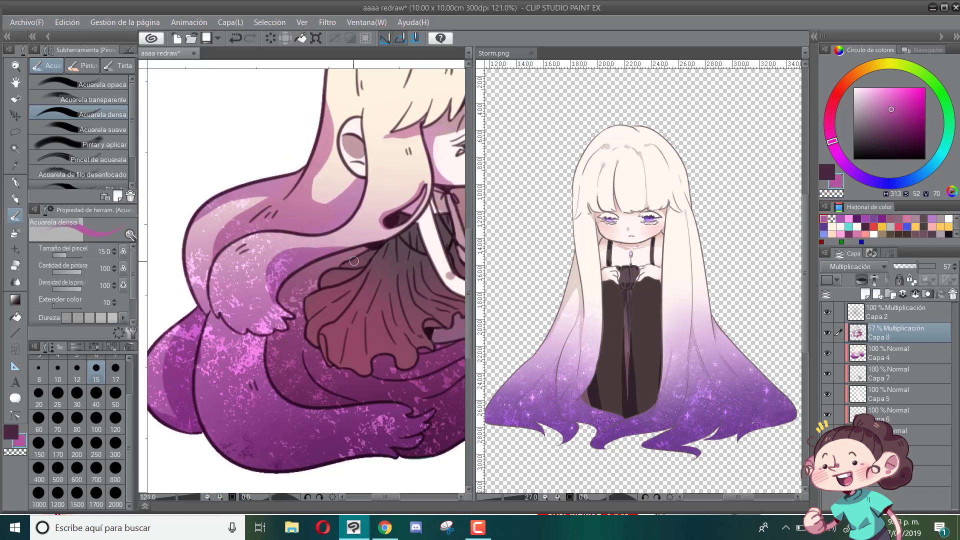
scroll(220, 215, "down", 5)
scroll(201, 200, "up", 3)
left_click_drag(355, 174, 365, 190)
left_click_drag(351, 193, 341, 198)
key("ctrl+z")
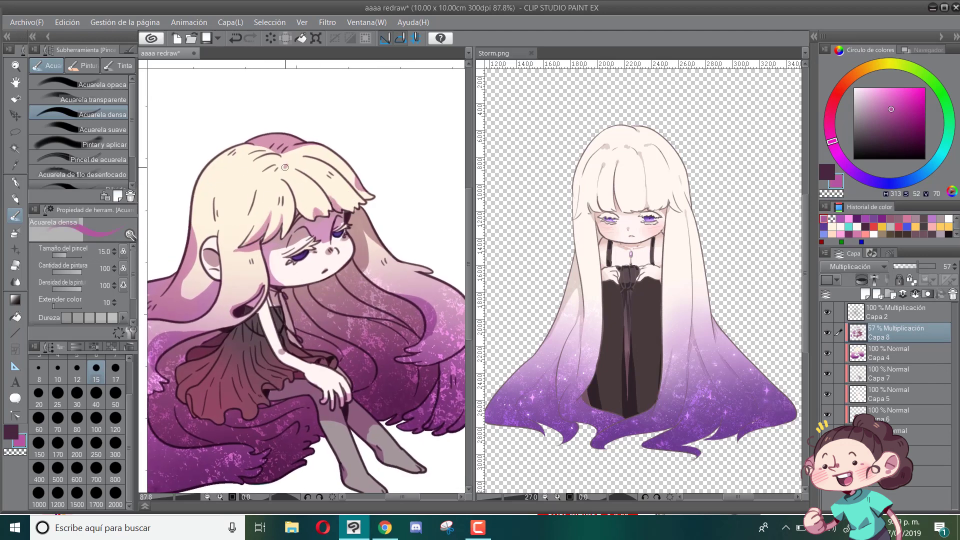
scroll(285, 167, "down", 4)
scroll(280, 300, "up", 4)
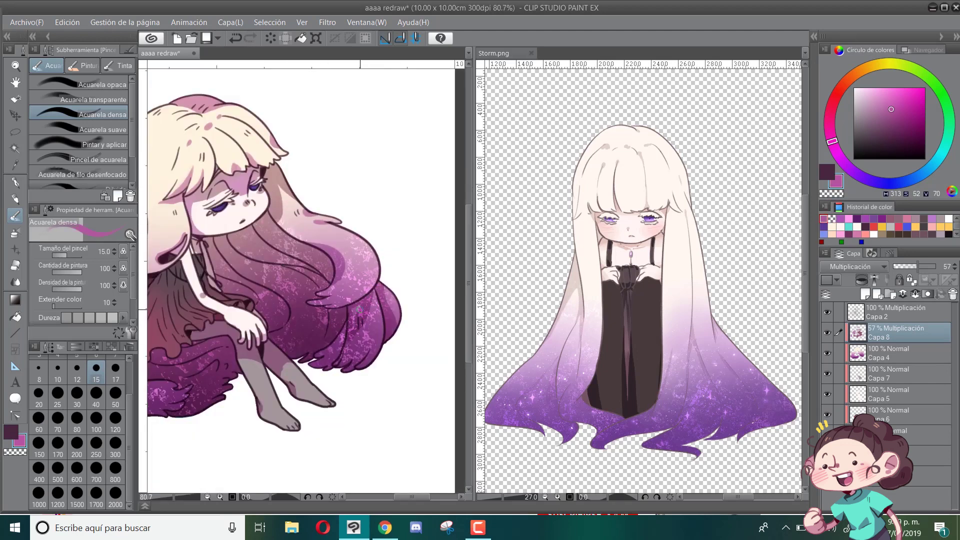
Step: Paint purple shadow folds on the skirt and trim them along its left side with transparent colour
scroll(360, 310, "down", 3)
scroll(300, 300, "up", 5)
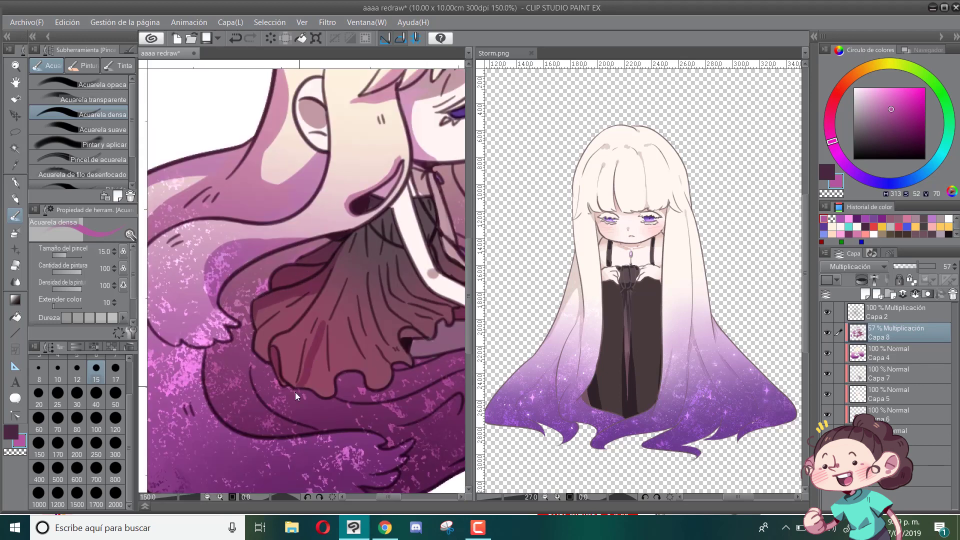
left_click_drag(301, 385, 345, 282)
left_click_drag(336, 300, 322, 392)
left_click_drag(330, 325, 306, 391)
scroll(331, 242, "down", 1)
scroll(395, 317, "up", 1)
key("c")
left_click_drag(305, 255, 281, 298)
Step: Soften the skirt's shadows with the Suave airbrush in transparent colour at size 30
key("b")
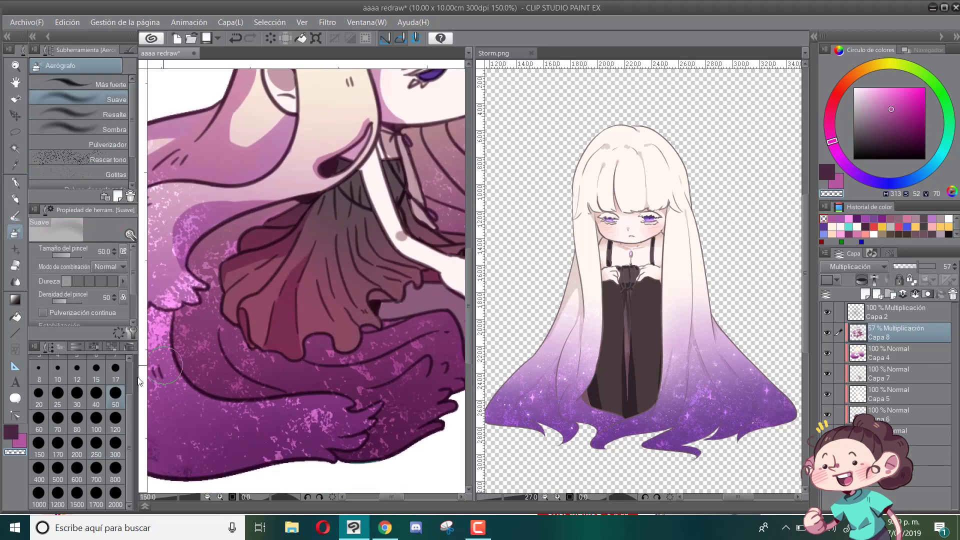
left_click(77, 395)
scroll(250, 342, "down", 4)
mouse_move(300, 261)
left_mouse_down()
mouse_move(286, 298)
mouse_move(313, 335)
mouse_move(288, 272)
left_mouse_up()
scroll(250, 343, "up", 3)
key("b")
Step: Add a clipped layer above Capa 8 and paint dark purple (H 321, S 45, V 28) shadows on the lower hair and skirt
left_click(10, 432)
left_click(20, 441)
mouse_move(328, 246)
left_mouse_down()
mouse_move(363, 297)
mouse_move(323, 263)
mouse_move(386, 278)
left_mouse_up()
scroll(342, 201, "down", 1)
left_click(827, 172)
key("ctrl+shift+n")
left_click_drag(263, 322, 251, 264)
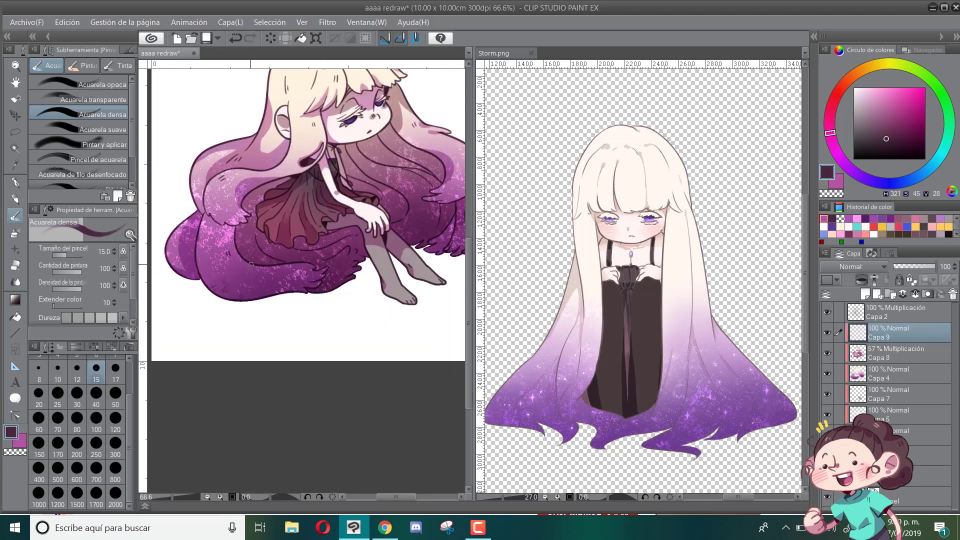
Step: Set the dark shadow layer Capa 9 to Multiplicación at 51% opacity and deepen the shadow between the left locks and skirt
left_click(862, 266)
left_click(852, 298)
left_click(924, 266)
scroll(273, 248, "down", 1)
scroll(283, 215, "up", 2)
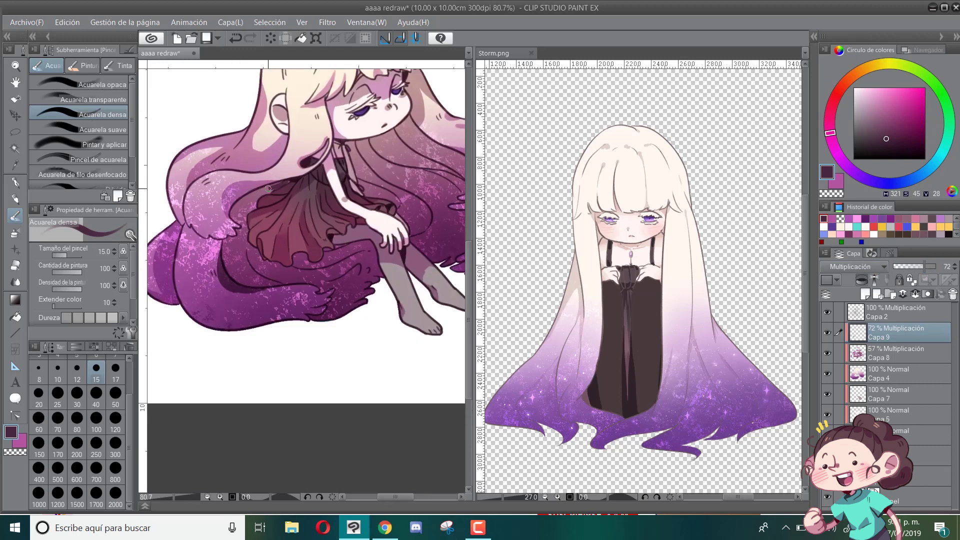
left_click_drag(280, 186, 237, 206)
left_click(915, 266)
scroll(386, 150, "down", 2)
scroll(297, 156, "up", 4)
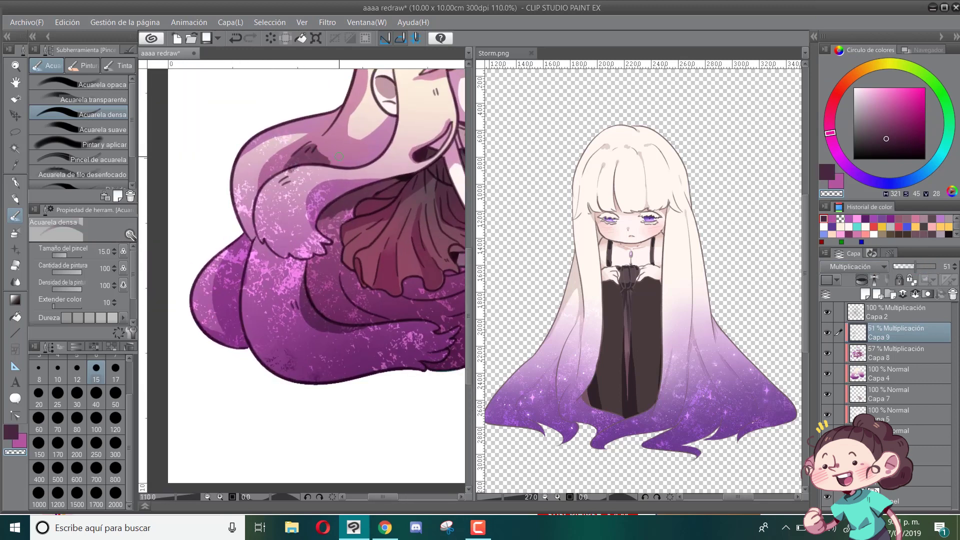
Step: Paint dark shadows over the inner back hair behind the neck and arm with Acuarela densa at size 15
scroll(240, 250, "down", 3)
scroll(325, 236, "up", 1)
key("g")
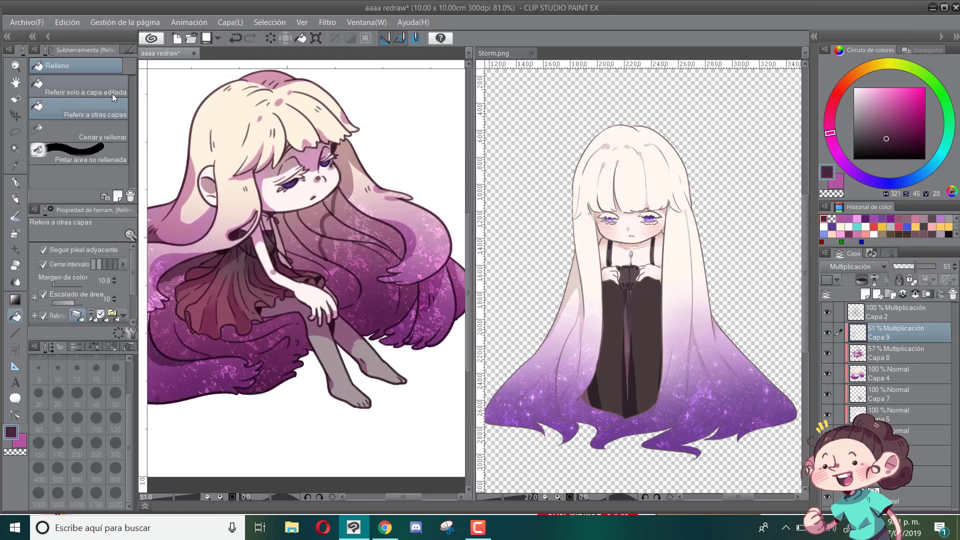
key("b")
mouse_move(328, 248)
left_mouse_down()
mouse_move(278, 223)
mouse_move(313, 206)
left_mouse_up()
key("x")
key("x")
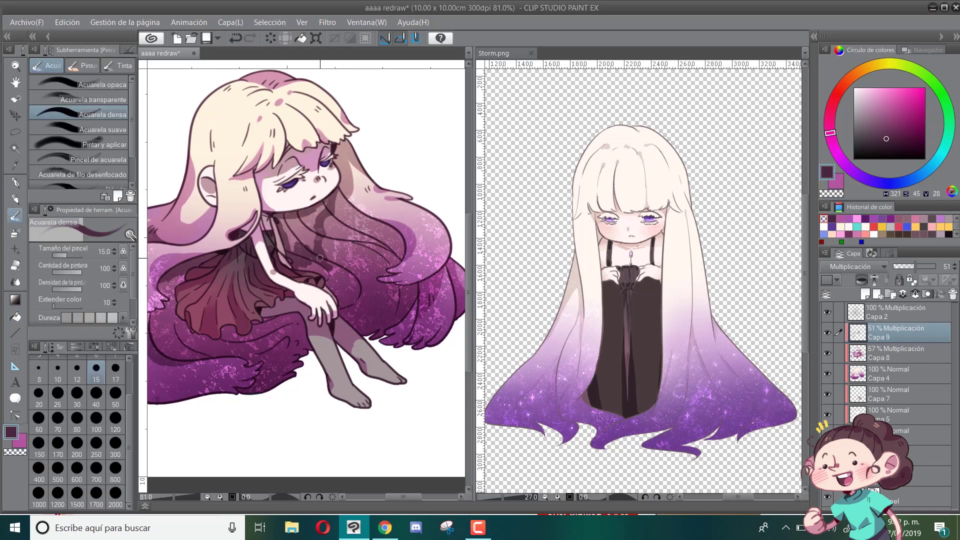
scroll(372, 275, "up", 3)
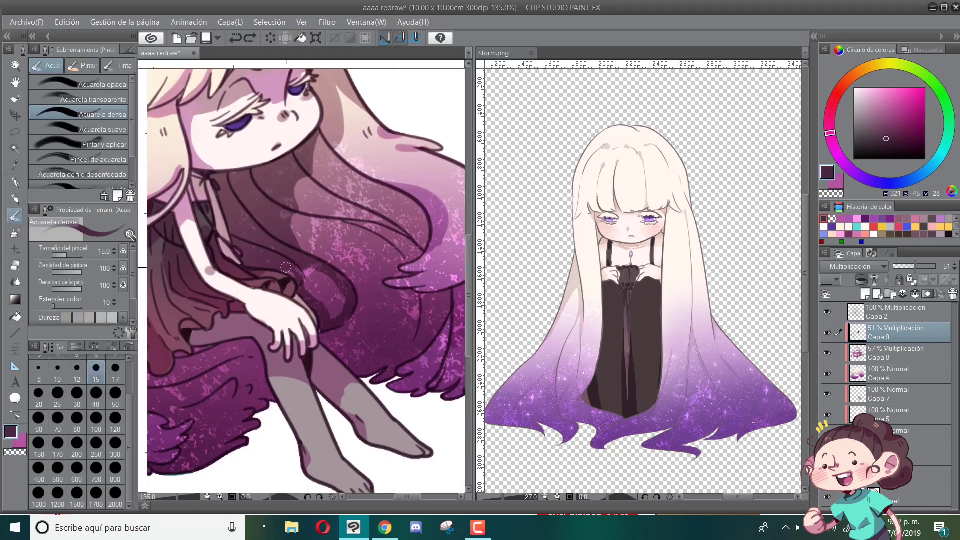
scroll(340, 290, "down", 4)
scroll(314, 285, "up", 2)
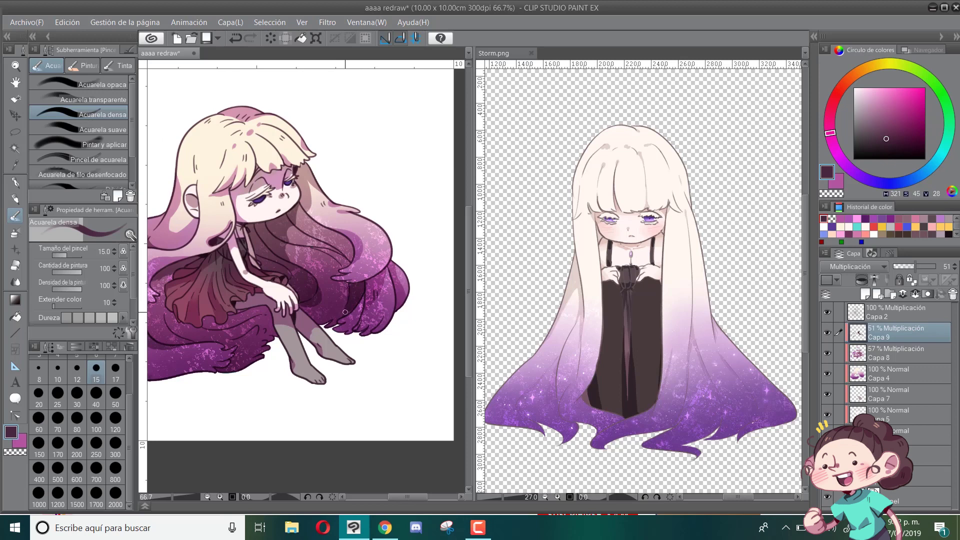
Step: Undo the large stroke, pick a reddish purple (H 321, S 63, V 40), and shade the hair below the fringe's right edge
scroll(358, 274, "up", 2)
mouse_move(274, 185)
left_mouse_down()
mouse_move(300, 198)
mouse_move(384, 307)
left_mouse_up()
key("ctrl+z")
left_click(379, 219, "alt")
mouse_move(380, 223)
left_mouse_down()
mouse_move(392, 246)
mouse_move(360, 220)
left_mouse_up()
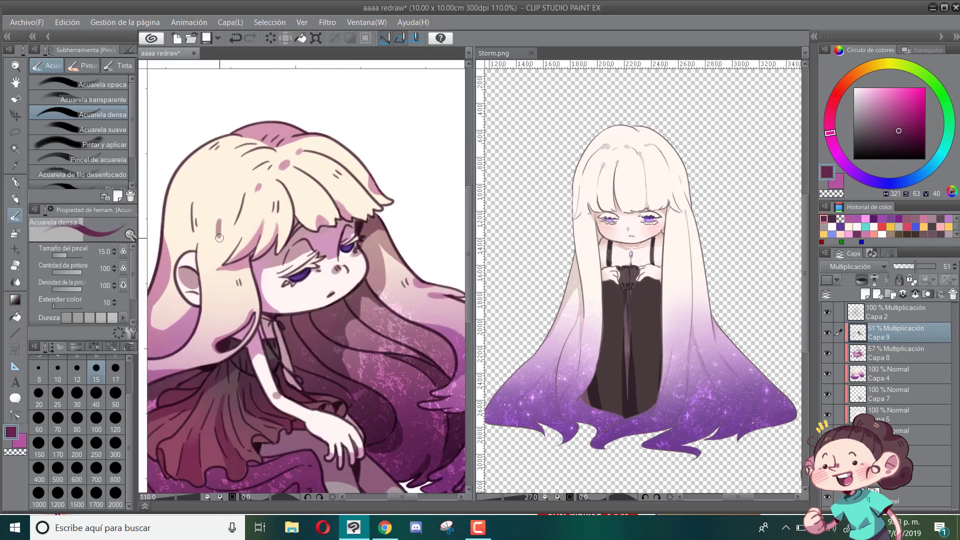
scroll(219, 237, "down", 3)
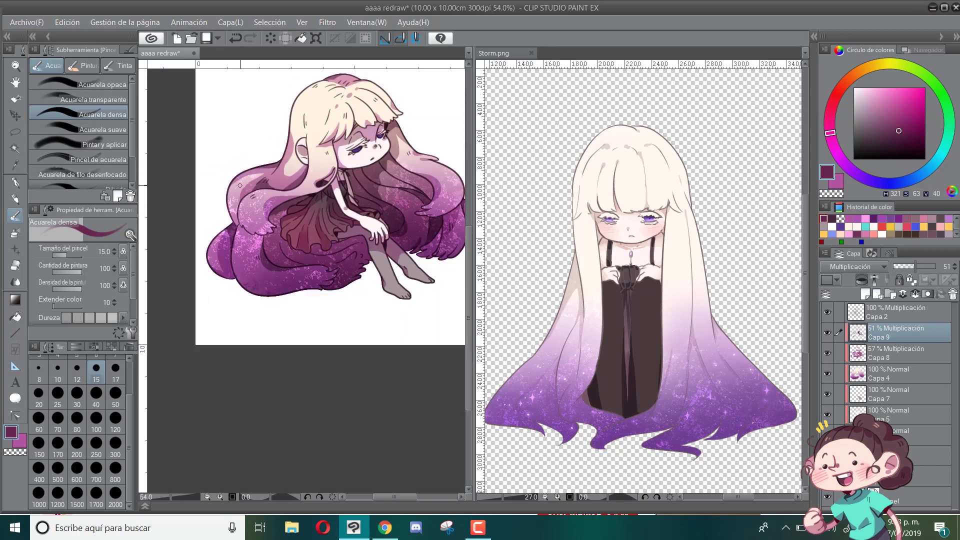
scroll(300, 295, "up", 2)
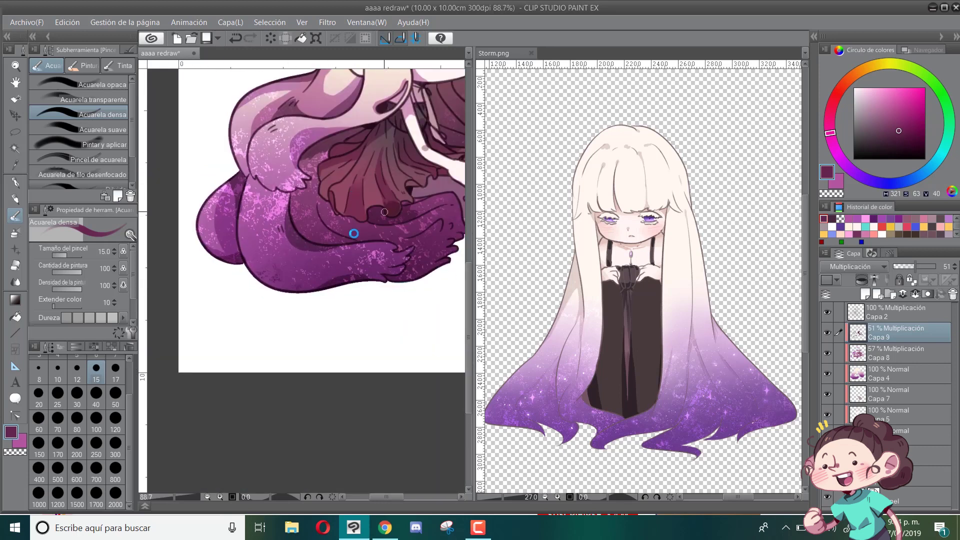
Step: Shade the purple hair directly beneath the skirt's hem and beside its left side on Capa 9
mouse_move(411, 209)
left_mouse_down()
mouse_move(431, 181)
mouse_move(415, 202)
mouse_move(306, 202)
left_mouse_up()
scroll(419, 183, "down", 2)
scroll(419, 183, "up", 3)
left_click_drag(315, 205, 352, 232)
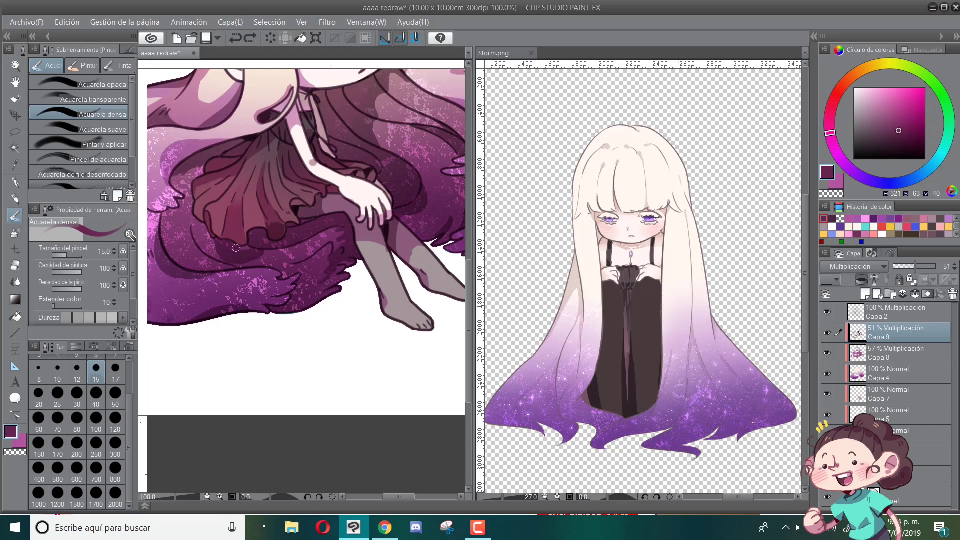
scroll(240, 247, "up", 2)
mouse_move(209, 237)
left_mouse_down()
mouse_move(187, 246)
mouse_move(178, 281)
mouse_move(202, 291)
left_mouse_up()
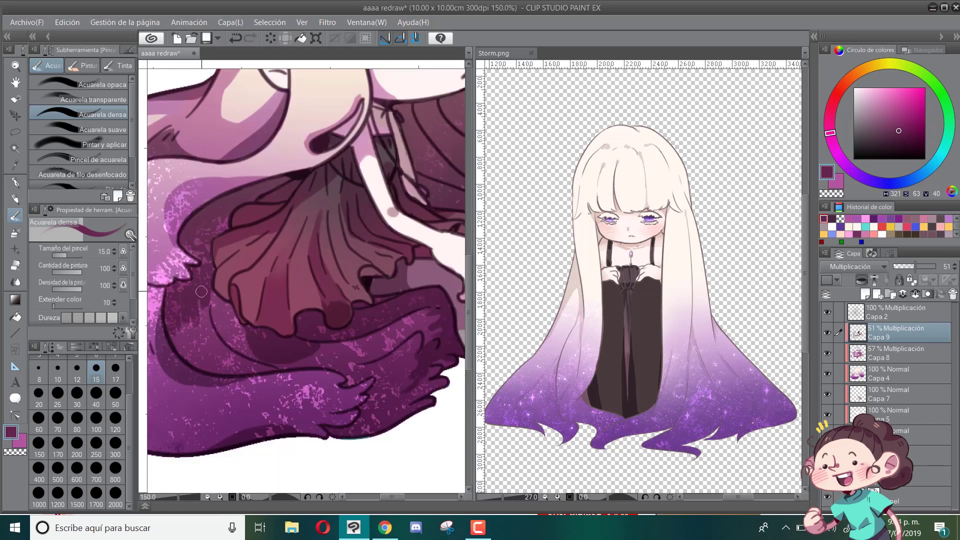
scroll(214, 314, "down", 2)
Step: Try to blur the shadow on the left hair lock with Desenfocar at size 70, and undo the changes
key("j")
scroll(449, 400, "down", 2)
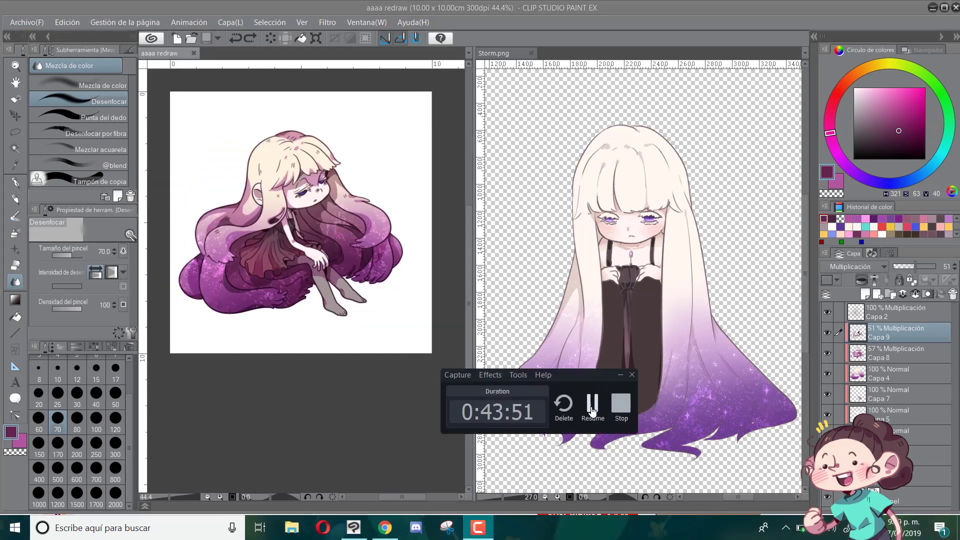
scroll(234, 182, "down", 3)
scroll(233, 189, "up", 5)
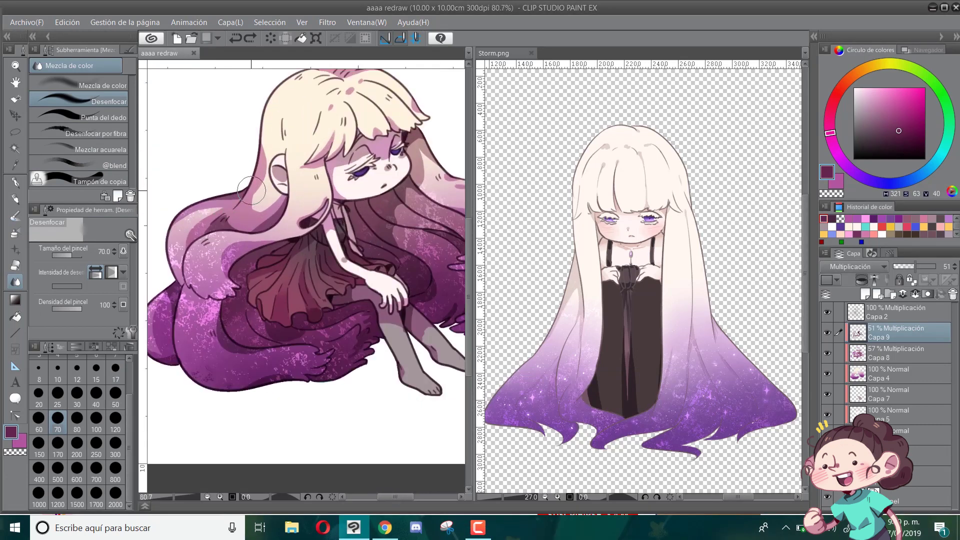
left_click_drag(234, 188, 201, 194)
left_click(858, 394)
key("ctrl+z")
key("ctrl+z")
key("ctrl+z")
Step: Brighten both irises with light pink-violet (H 298, S 35, V 100) on Capa 4 using Acuarela densa at size 12
left_click(873, 378)
scroll(352, 154, "up", 4)
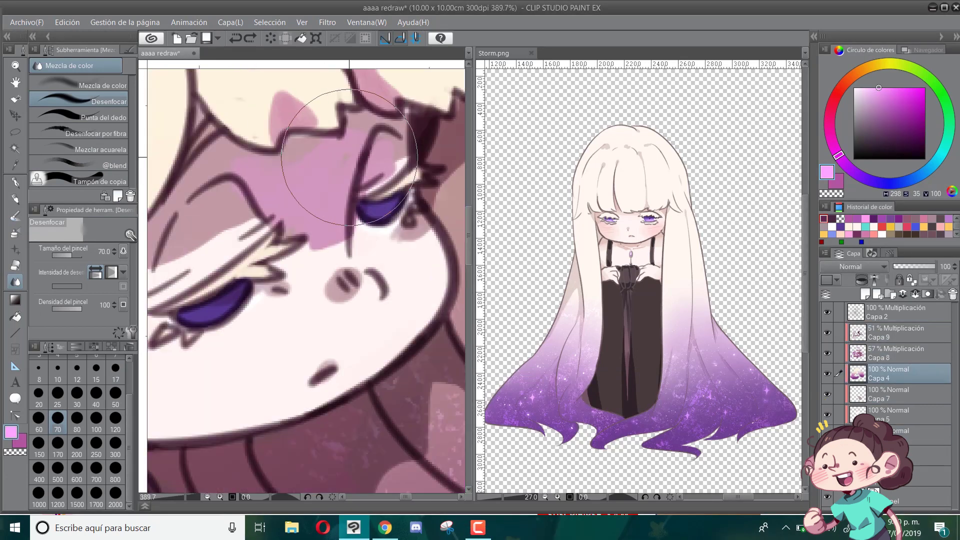
scroll(357, 185, "down", 1)
key("b")
left_click(77, 373)
left_click_drag(260, 252, 280, 242)
left_click_drag(363, 194, 375, 188)
scroll(397, 235, "down", 2)
Step: Erase shadow near the chin on Capa 9 with transparent colour, and switch to Capa 8
left_click(866, 334)
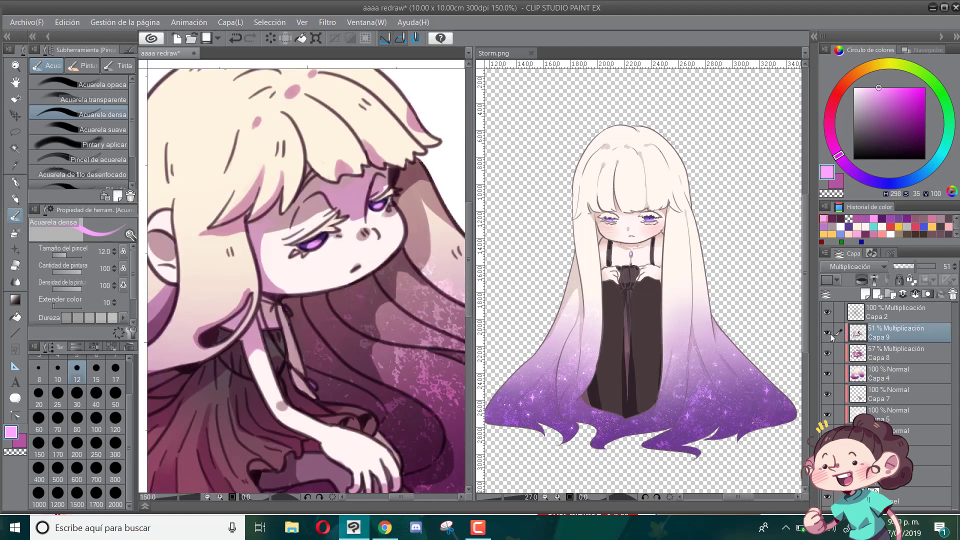
key("c")
mouse_move(368, 274)
left_mouse_down()
mouse_move(353, 278)
mouse_move(390, 257)
left_mouse_up()
left_click(890, 354)
key("c")
scroll(306, 280, "down", 4)
scroll(267, 165, "up", 1)
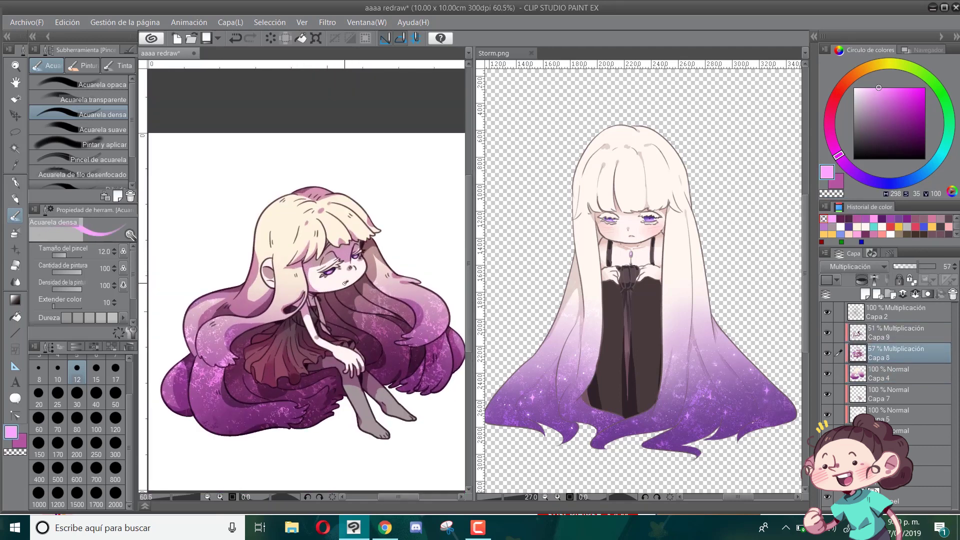
Step: Paint small shadow accents around the ear on Capa 9, using the pinkish purple H 313, S 52, V 70
left_click(870, 332)
left_click(841, 219)
scroll(242, 265, "up", 4)
left_click_drag(312, 263, 306, 277)
left_click(857, 219)
left_click_drag(313, 225, 307, 240)
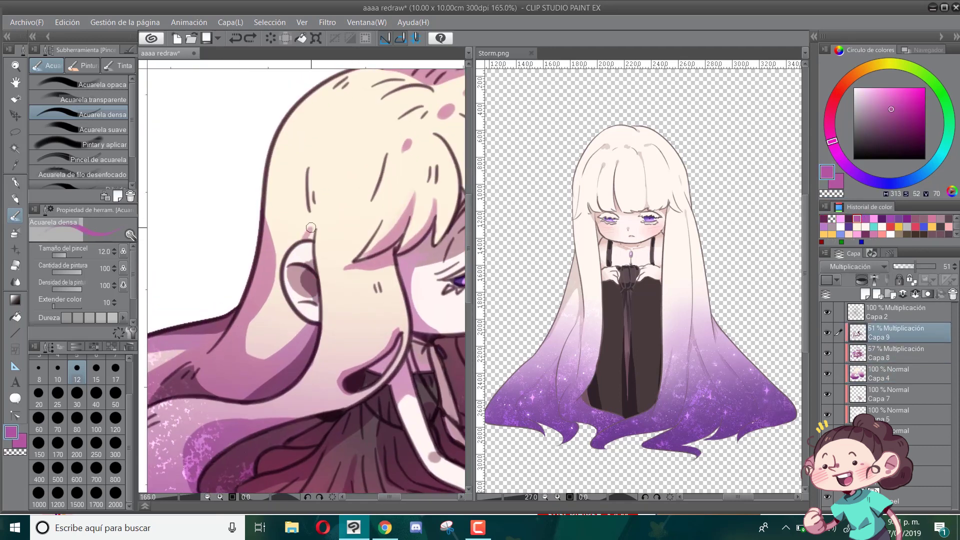
Step: Sample a dark purple hair tone, switch to Capa 8 and set the colour to pinkish purple H 313, S 52, V 70
scroll(308, 235, "down", 3)
scroll(283, 241, "up", 3)
scroll(235, 250, "down", 3)
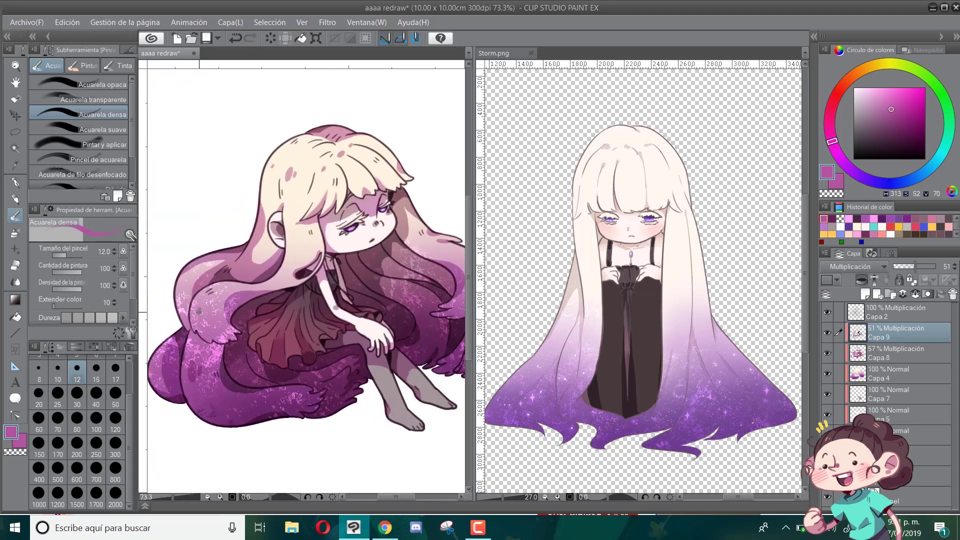
left_click(239, 278, "alt")
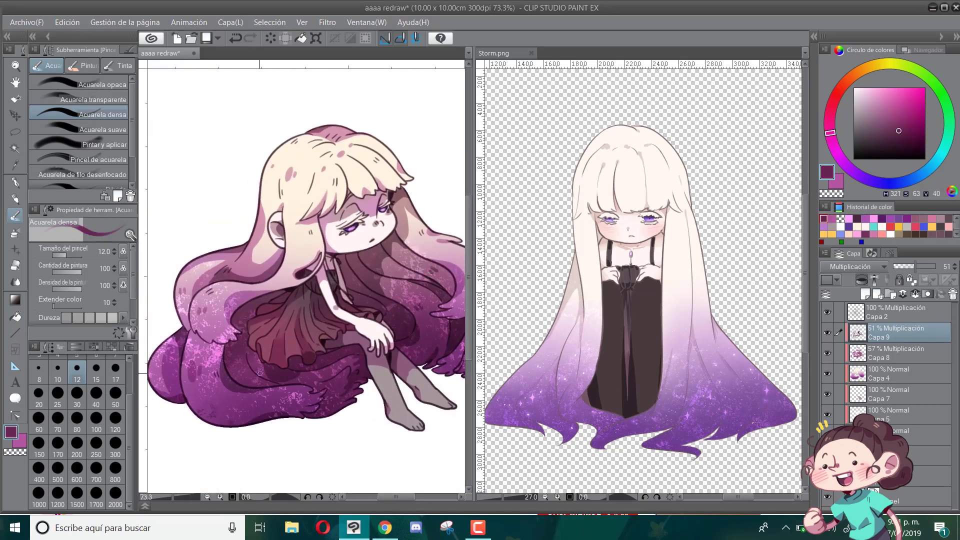
scroll(295, 310, "up", 2)
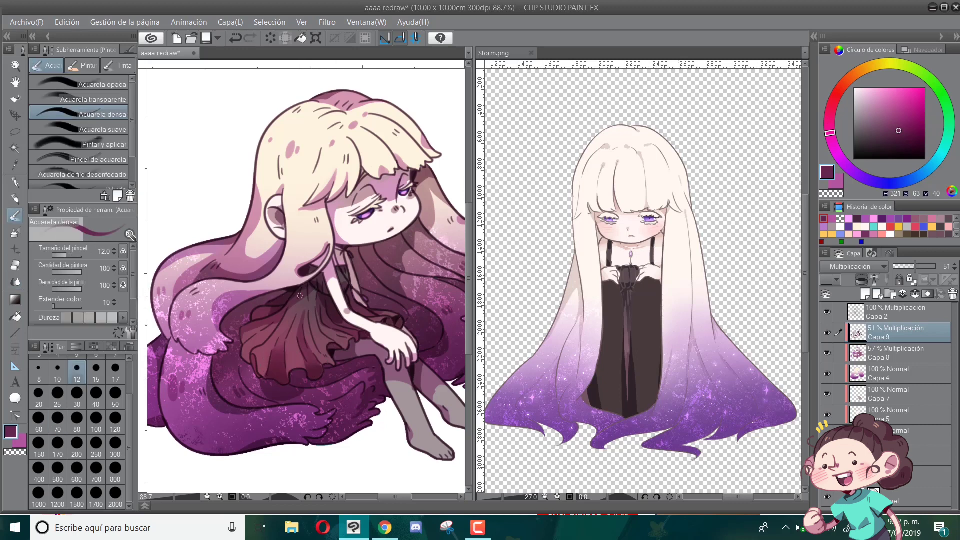
left_click(868, 351)
left_click(832, 218)
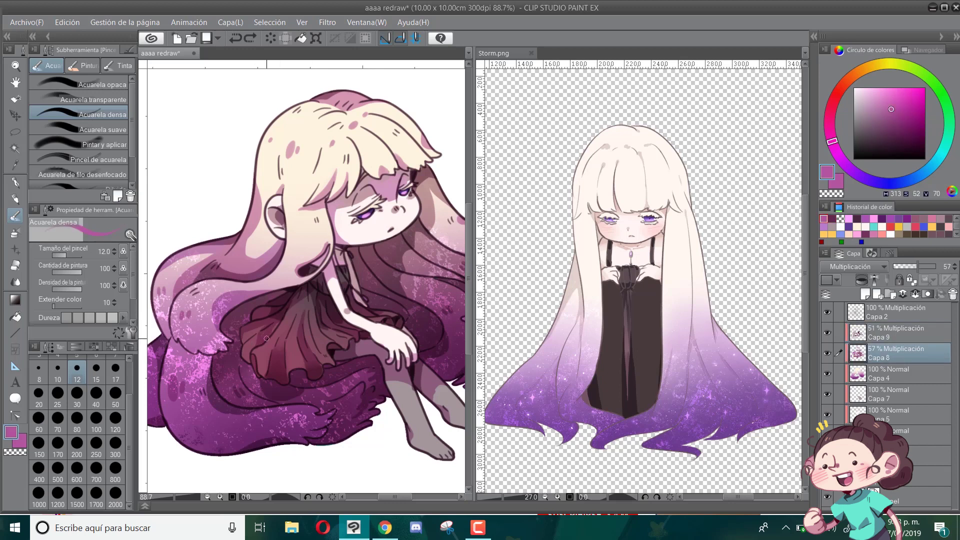
scroll(240, 291, "down", 3)
scroll(390, 400, "up", 5)
scroll(390, 400, "down", 4)
Step: Deepen the face shadow under the fringe on Capa 9 with dark purple H 321, S 63, V 40, trying Desenfocar at size 50
left_click(880, 332)
left_click(841, 218)
scroll(299, 274, "up", 1)
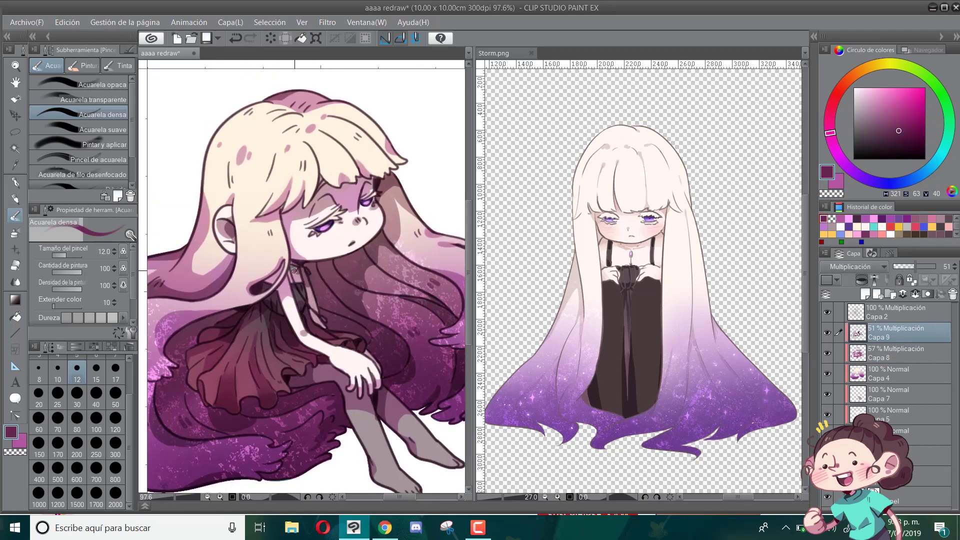
scroll(296, 272, "down", 1)
scroll(321, 223, "up", 1)
left_click_drag(321, 222, 339, 217)
key("c")
key("c")
key("ctrl+z")
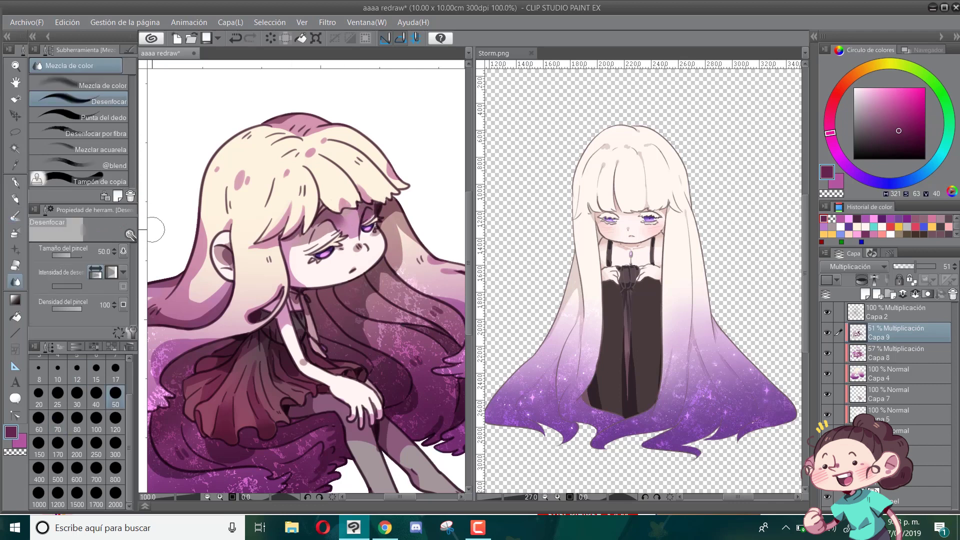
scroll(219, 224, "down", 2)
scroll(291, 322, "up", 2)
scroll(291, 323, "down", 3)
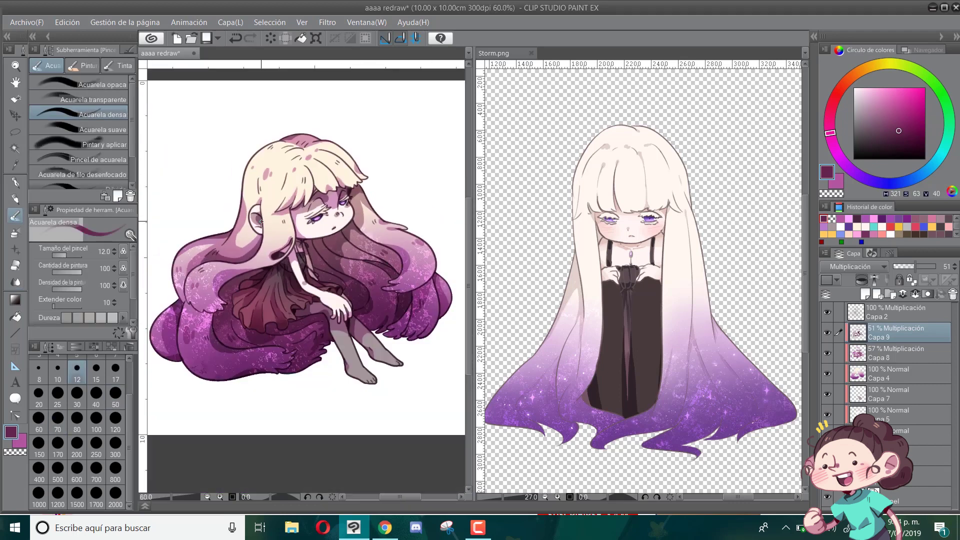
Step: Create a layer above Capa 8 and paint blush on both cheeks with light pink H 343, S 36, V 100 at size 12
left_click(895, 352)
left_click(865, 295)
left_click(879, 88)
scroll(281, 229, "up", 2)
left_click_drag(311, 214, 318, 222)
left_click_drag(370, 189, 372, 196)
Step: Set Capa 10 to Multiplicación at 49% opacity and soften the cheek blush with Desenfocar at size 50
left_click(857, 266)
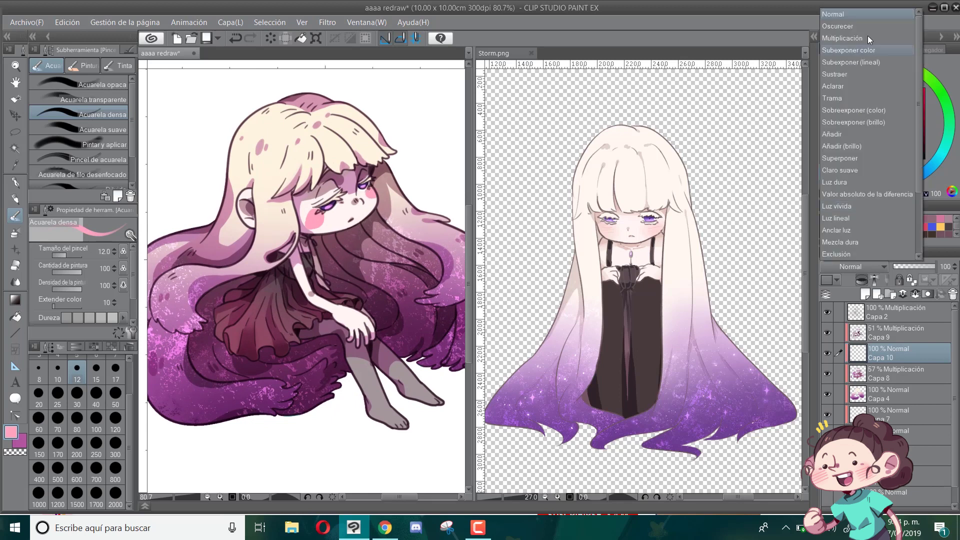
left_click(868, 38)
left_click(914, 266)
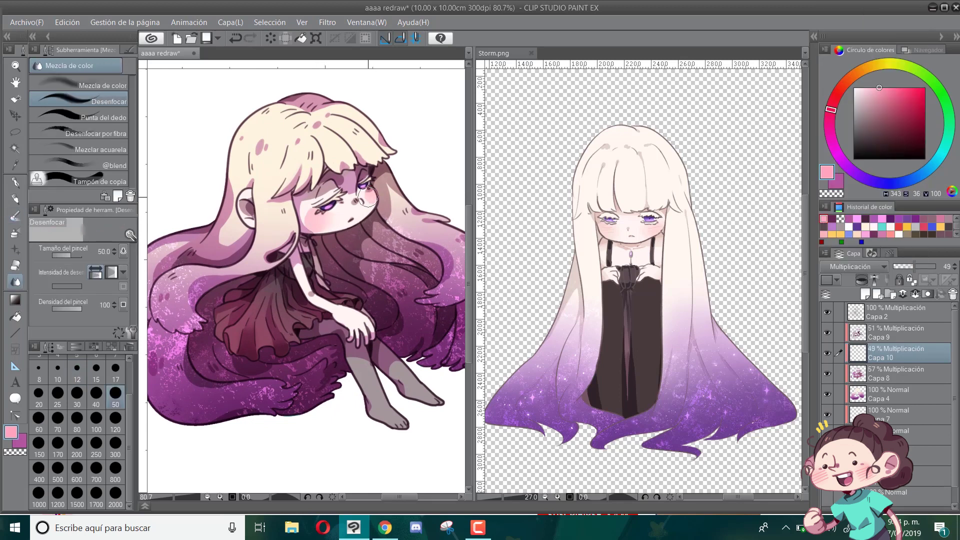
scroll(350, 200, "down", 2)
scroll(242, 179, "up", 1)
key("ctrl+z")
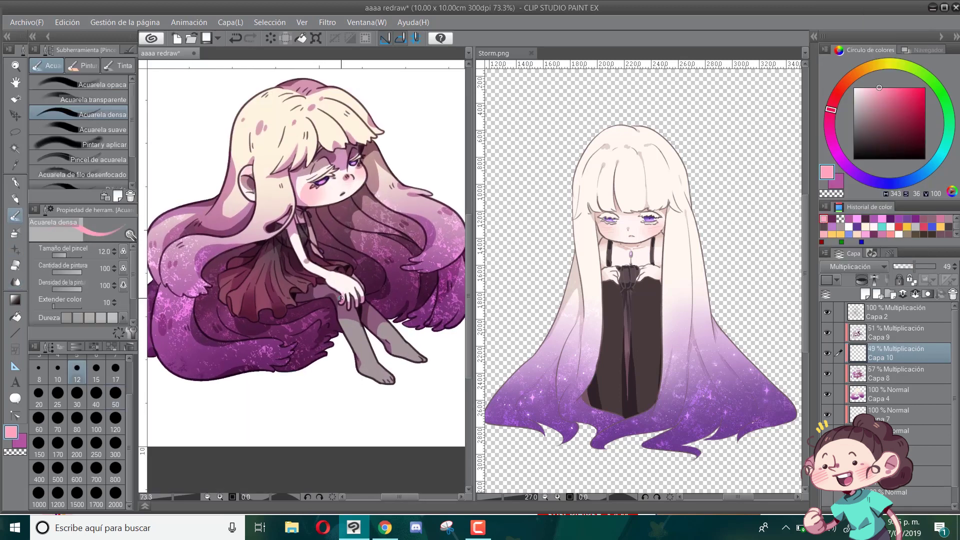
Step: Tint the feet on Capa 10 with dusty pink H 343, S 30, V 74 at size 120, and soften the tint with Desenfocar
left_click_drag(359, 290, 348, 304)
key("ctrl+z")
left_click(115, 422)
left_click(876, 106)
left_click_drag(443, 343, 426, 375)
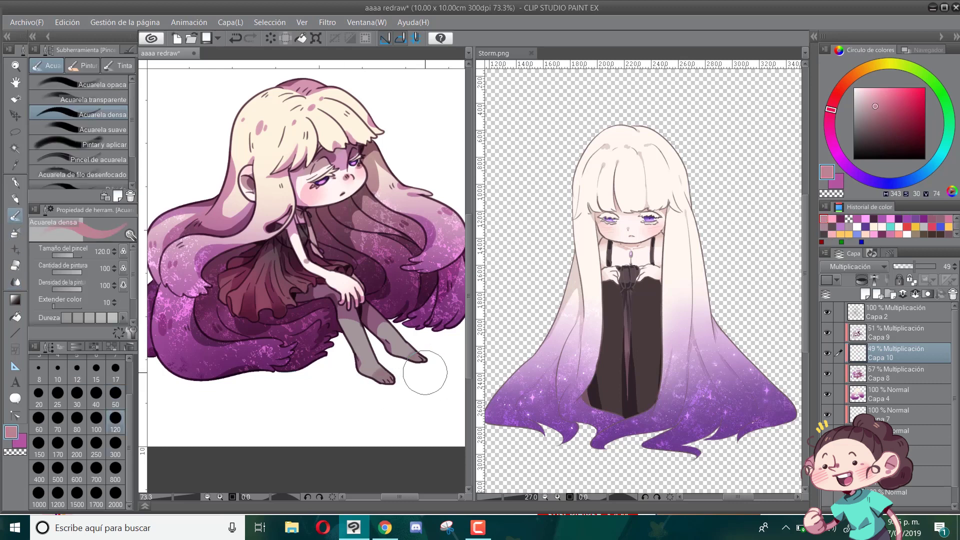
key("j")
scroll(325, 355, "down", 2)
scroll(310, 253, "up", 12)
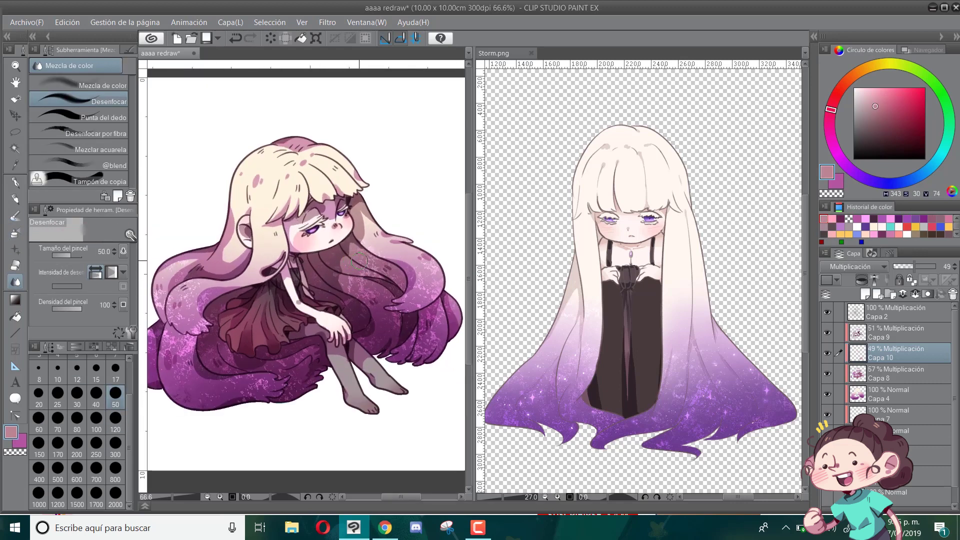
Step: Draw fine blush lines on both cheeks on Capa 10 with H 340, S 69, V 76, using Acuarela densa at size 8
key("b")
key("x")
left_click_drag(340, 214, 365, 204)
key("ctrl+z")
key("bracketleft")
key("bracketleft")
key("bracketleft")
key("bracketleft")
left_click_drag(323, 226, 316, 238)
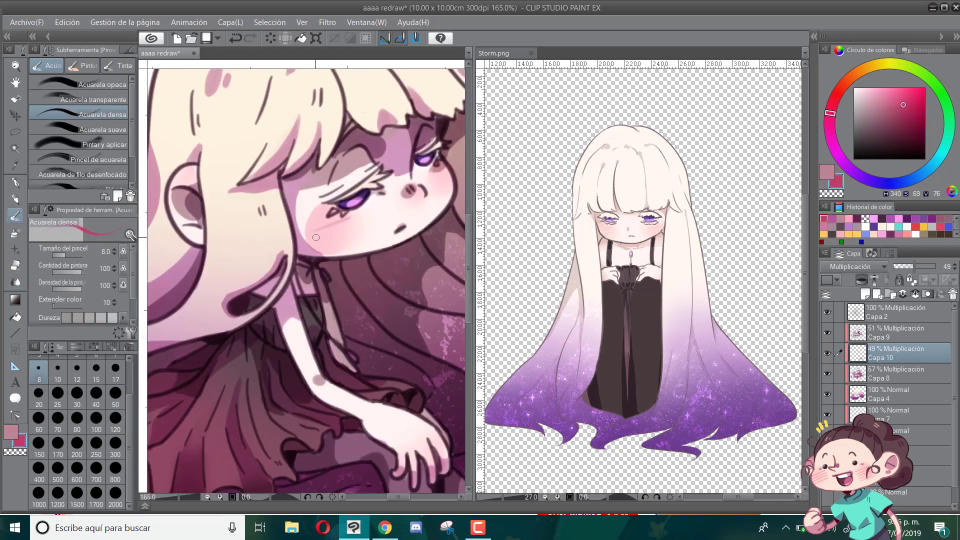
left_click_drag(435, 182, 445, 177)
scroll(367, 208, "down", 14)
scroll(390, 203, "up", 9)
scroll(380, 218, "down", 5)
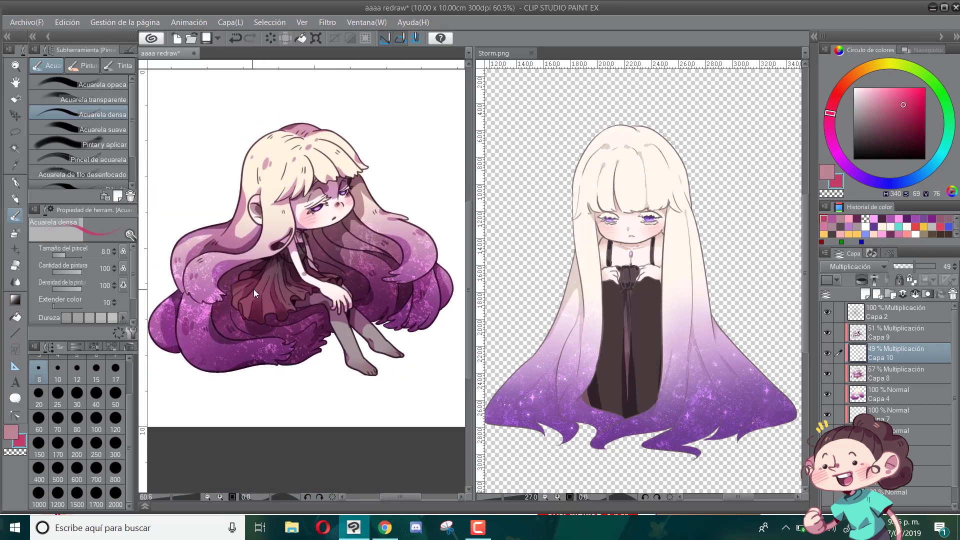
Step: Save the drawing and create a new layer clipped to the line art layer Capa 2
key("ctrl+s")
left_click(626, 300)
left_click(350, 250)
left_click(864, 294)
left_click(861, 280)
Step: Recolour the line art of the fringe on Capa 11 with sampled magenta H 326, S 67, V 60 at size 100
left_click(280, 345, "alt")
key("bracketright")
key("bracketright")
key("bracketright")
key("bracketright")
key("bracketright")
key("bracketright")
key("bracketright")
key("bracketright")
key("bracketright")
key("bracketright")
key("bracketright")
key("bracketright")
key("bracketright")
scroll(300, 166, "up", 5)
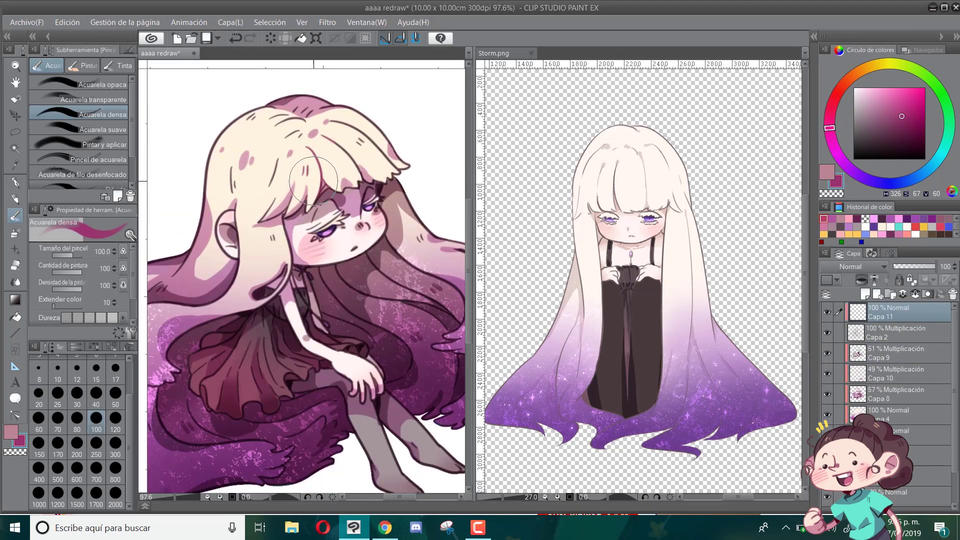
left_click_drag(320, 160, 305, 192)
key("c")
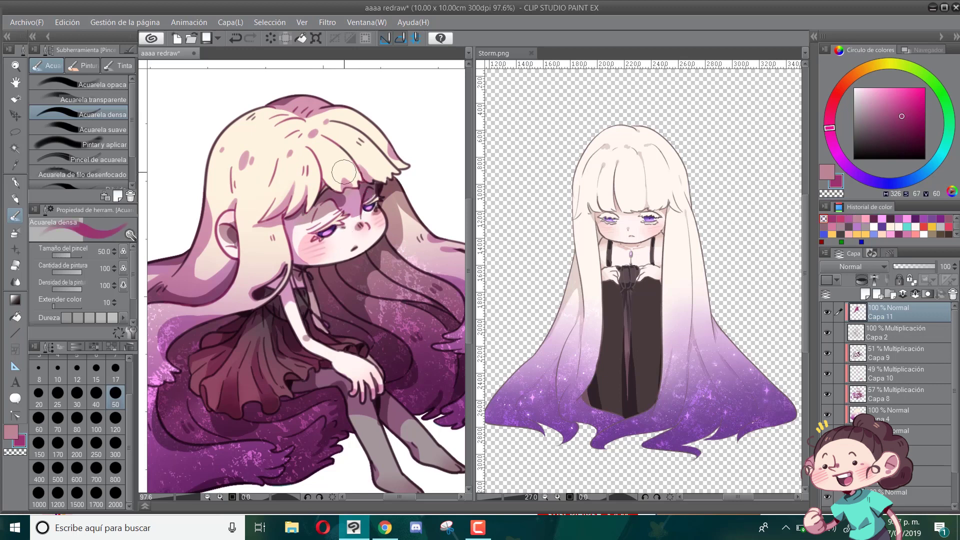
Step: Continue tinting the line art around the face and left hair on Capa 11 with Acuarela densa at size 50
key("c")
left_click_drag(385, 225, 300, 265)
key("c")
mouse_move(225, 287)
left_mouse_down()
mouse_move(320, 219)
mouse_move(300, 230)
left_mouse_up()
key("c")
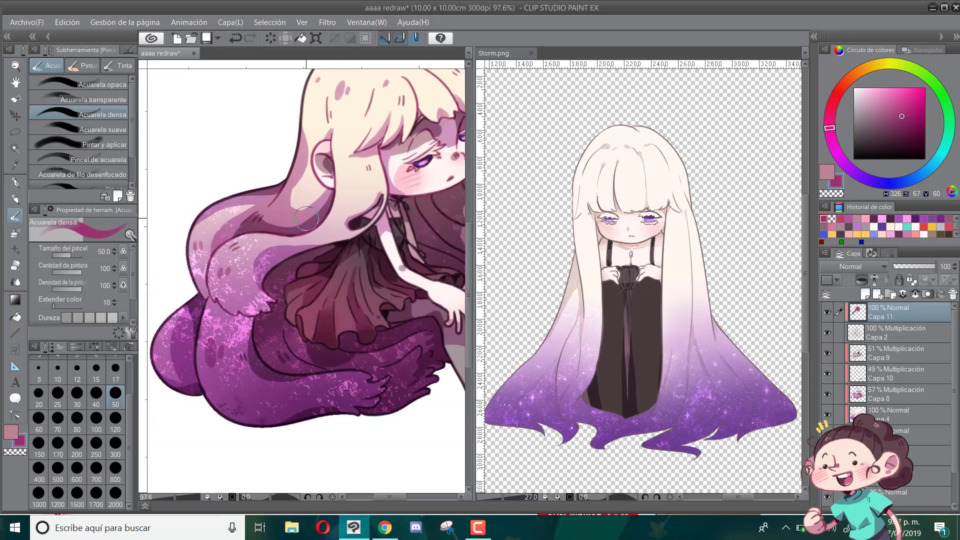
Step: Recolour the line art of the lower hair, dress and legs on Capa 11 with sampled dark purple H 326, S 65, V 42
left_click(255, 320, "alt")
mouse_move(266, 300)
left_mouse_down()
mouse_move(217, 245)
mouse_move(259, 232)
left_mouse_up()
left_click(258, 217, "alt")
scroll(256, 188, "down", 4)
scroll(373, 282, "up", 4)
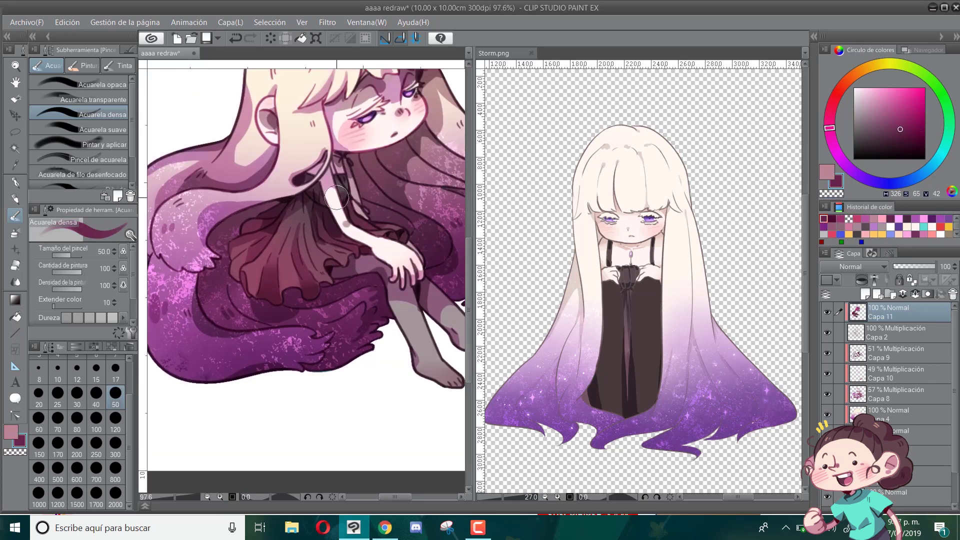
left_click_drag(384, 216, 318, 246)
scroll(425, 319, "down", 1)
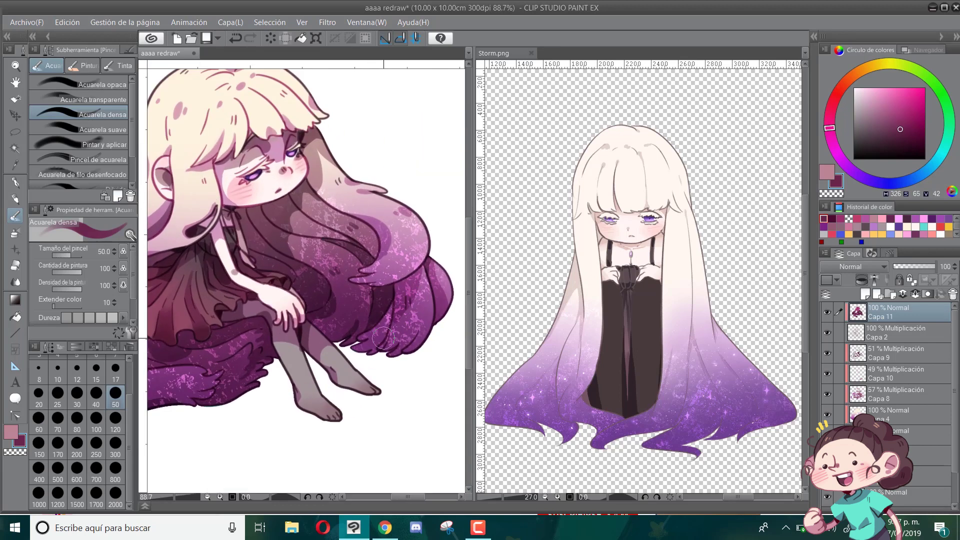
scroll(295, 149, "up", 1)
scroll(271, 139, "up", 4)
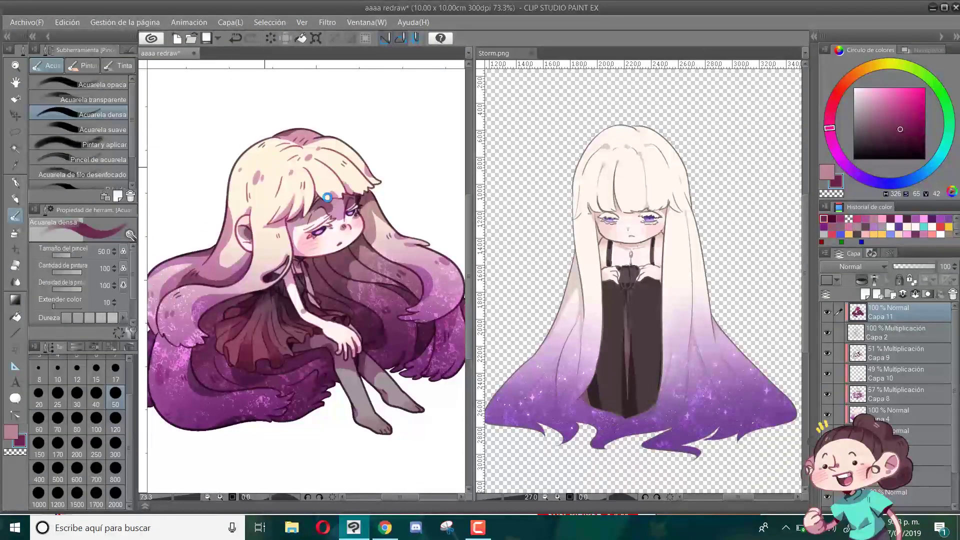
scroll(330, 211, "down", 2)
scroll(331, 211, "up", 2)
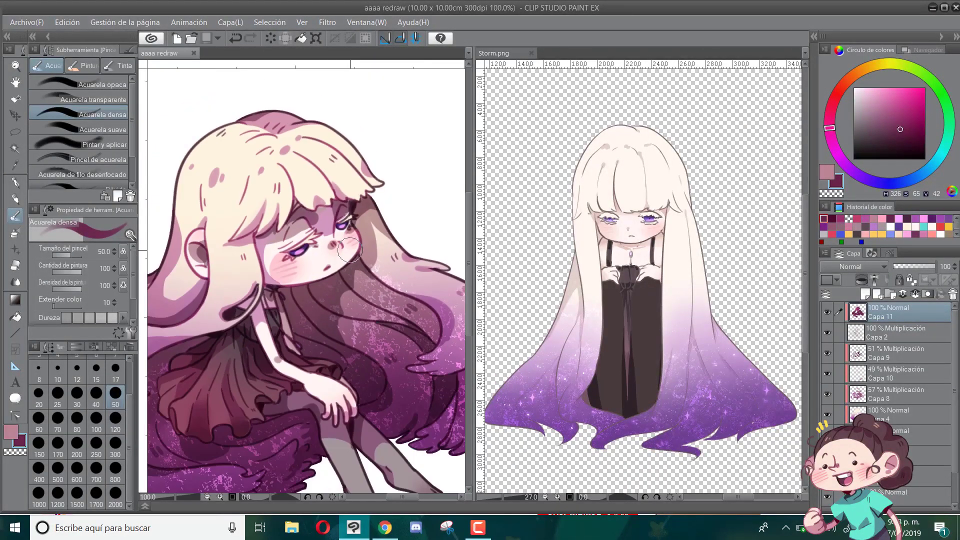
scroll(330, 211, "down", 2)
left_click(920, 434)
left_click(901, 415)
scroll(341, 235, "up", 3)
left_click(15, 281)
left_click(98, 165)
scroll(293, 258, "down", 6)
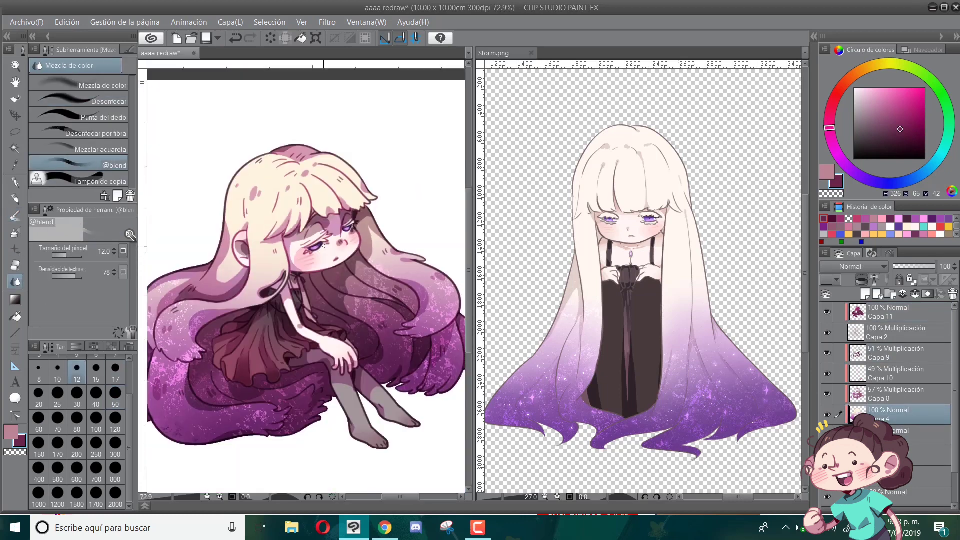
Step: Create a layer, set the colour to light cyan H 182, S 26, V 99, and move the layer unclipped to the top of the stack
scroll(278, 249, "up", 1)
left_click(895, 333)
left_click(896, 353)
left_click(865, 294)
left_click(863, 69)
left_click(875, 89)
left_click(855, 267)
left_click(940, 155)
key("b")
scroll(300, 264, "up", 4)
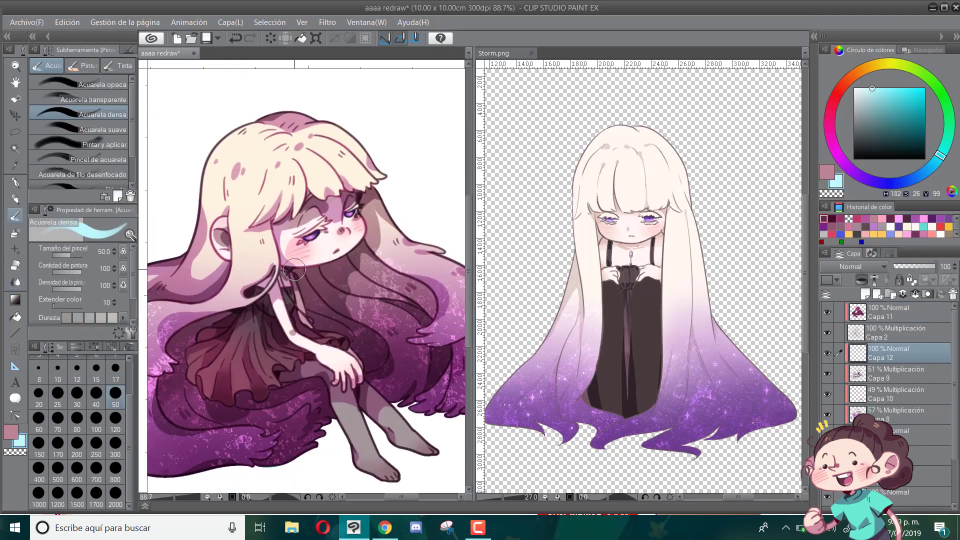
left_click_drag(863, 359, 875, 310)
left_click(862, 279)
Step: Paint a light cyan glow on the upper dress beside the hair on Capa 12, and blur it with Desenfocar at size 50
mouse_move(276, 271)
left_mouse_down()
mouse_move(283, 270)
mouse_move(230, 275)
left_mouse_up()
scroll(283, 270, "down", 3)
scroll(240, 274, "up", 2)
key("c")
key("j")
scroll(225, 268, "up", 2)
left_click(99, 101)
scroll(266, 193, "down", 12)
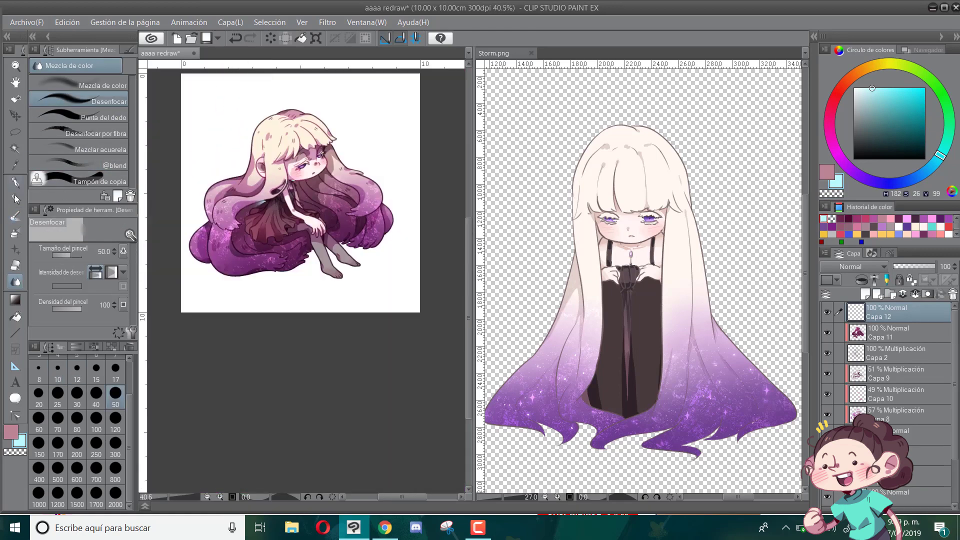
Step: Take up the Mechanical pencil at size 8 for Capa 12, and save the drawing
key("p")
scroll(273, 177, "up", 10)
key("c")
key("c")
scroll(334, 192, "down", 8)
scroll(292, 140, "down", 3)
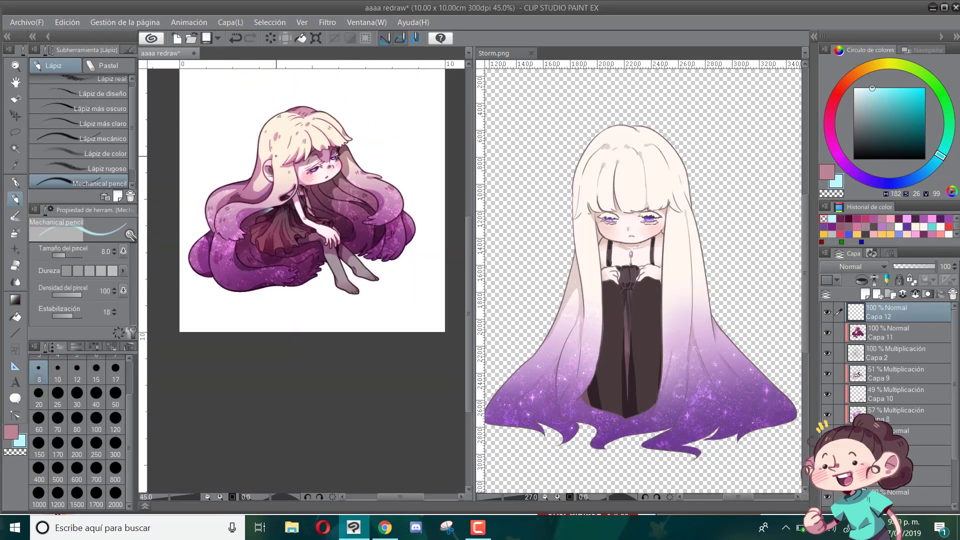
scroll(293, 140, "up", 1)
key("ctrl+s")
Step: Create a Superponer layer above Capa 9 and draw a light cyan sparkle on the hair near the ear at size 8
left_click(895, 374)
left_click(865, 294)
scroll(277, 153, "up", 8)
key("ctrl+z")
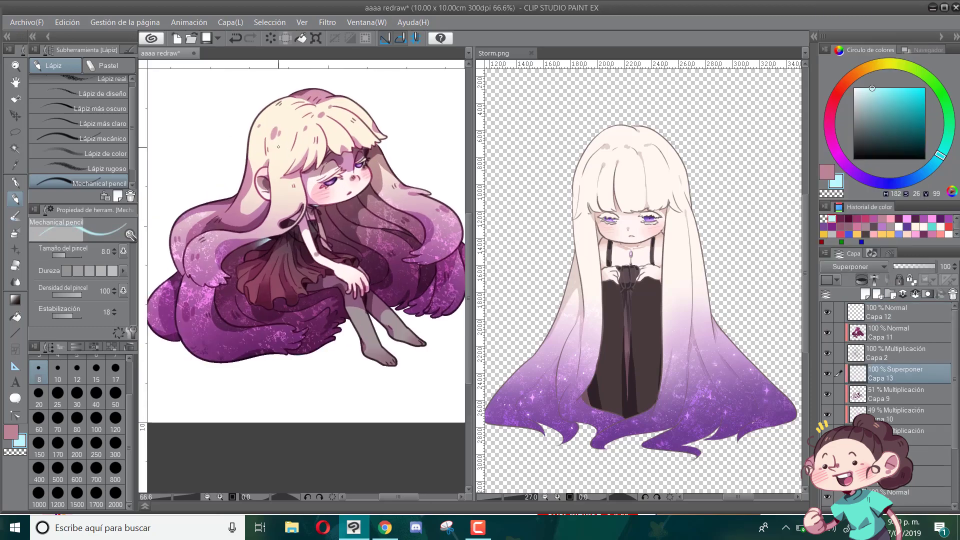
left_click_drag(258, 167, 265, 187)
scroll(240, 131, "down", 6)
scroll(301, 233, "up", 2)
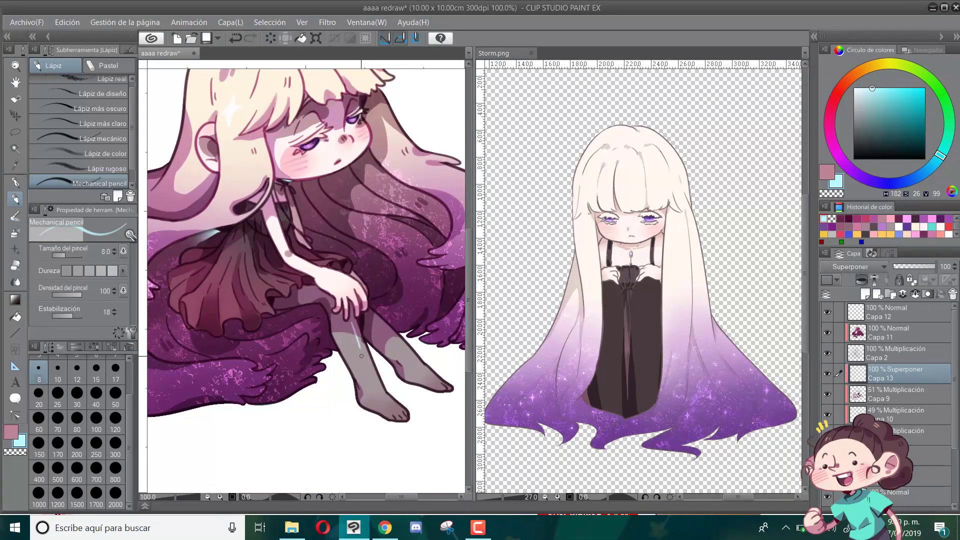
Step: Add light cyan highlight strokes to the legs on Capa 13 using Acuarela densa at size 10
key("b")
left_click_drag(401, 342, 406, 347)
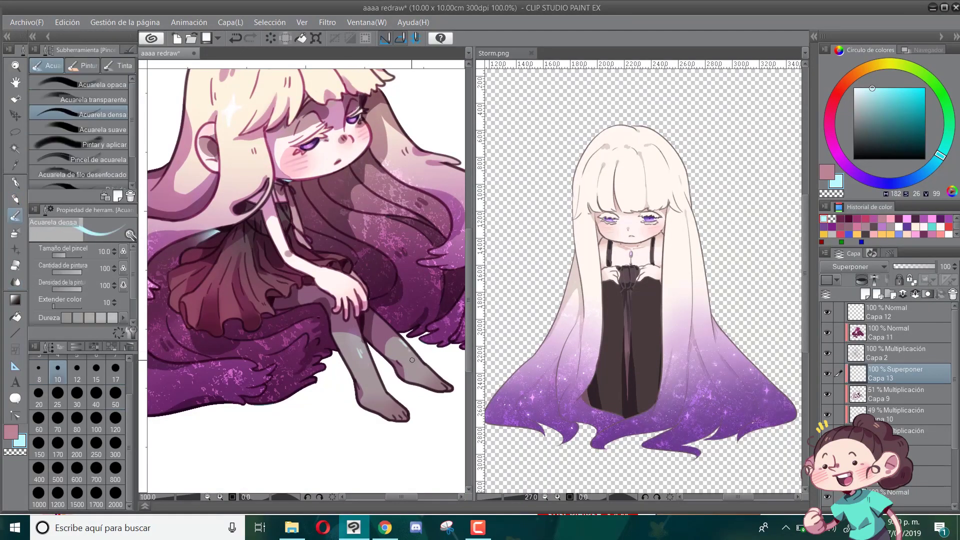
scroll(403, 344, "down", 2)
scroll(280, 274, "up", 2)
Step: Draw a small light cyan cross, circle and star sparkle on the left hair on Capa 13
left_click_drag(277, 267, 283, 274)
mouse_move(283, 267)
left_mouse_down()
mouse_move(277, 274)
mouse_move(292, 272)
left_mouse_up()
key("ctrl+z")
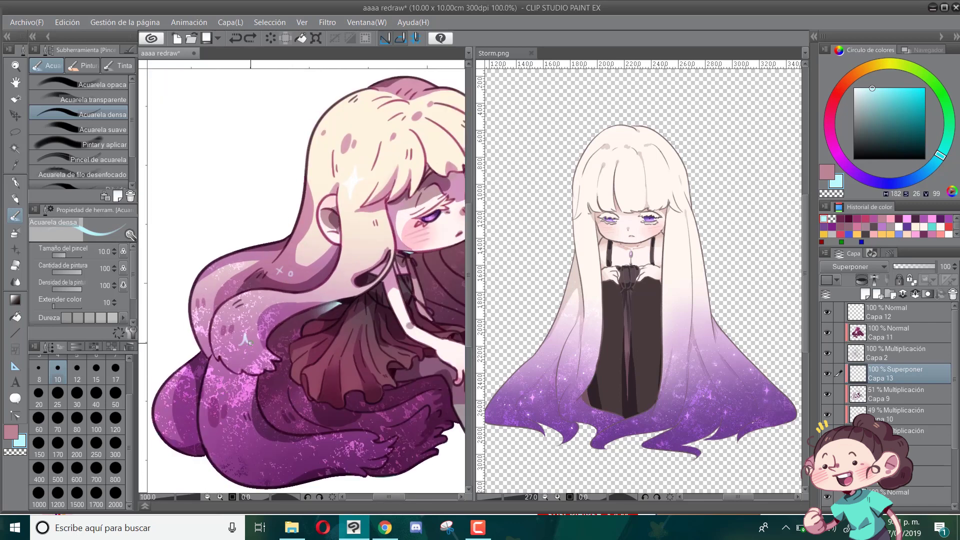
scroll(244, 345, "down", 2)
scroll(391, 279, "up", 1)
scroll(395, 299, "down", 3)
scroll(367, 293, "down", 1)
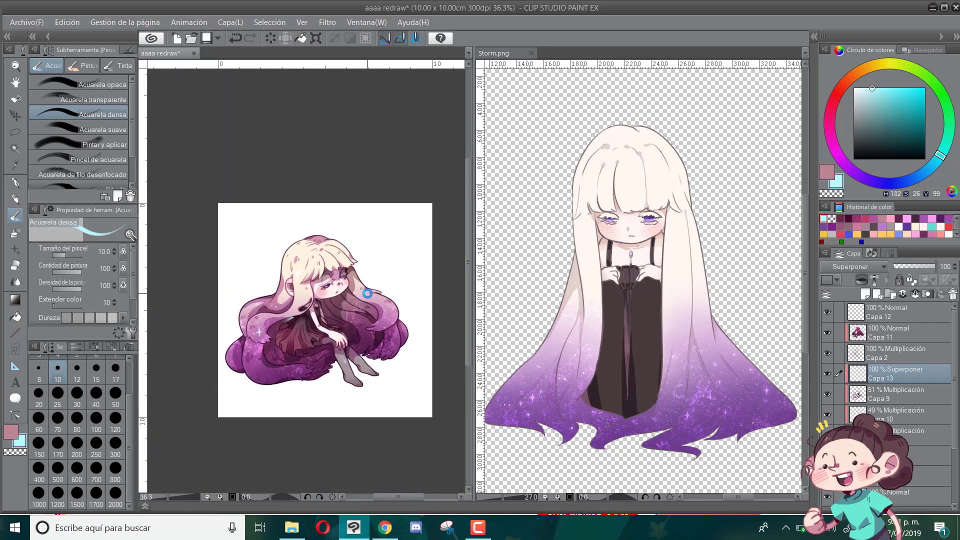
Step: Draw a light cyan sparkle on the outer right hair end on Capa 13 at size 10
scroll(426, 388, "up", 3)
scroll(293, 308, "up", 1)
scroll(294, 309, "down", 1)
scroll(424, 260, "up", 2)
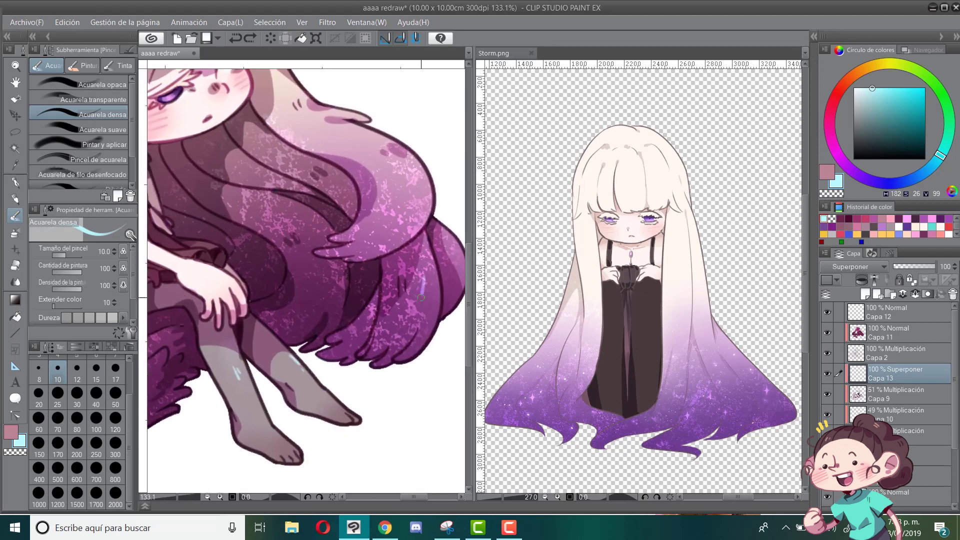
mouse_move(424, 279)
left_mouse_down()
mouse_move(412, 299)
mouse_move(438, 299)
left_mouse_up()
mouse_move(437, 299)
left_mouse_down()
mouse_move(422, 320)
mouse_move(431, 299)
left_mouse_up()
scroll(419, 286, "down", 5)
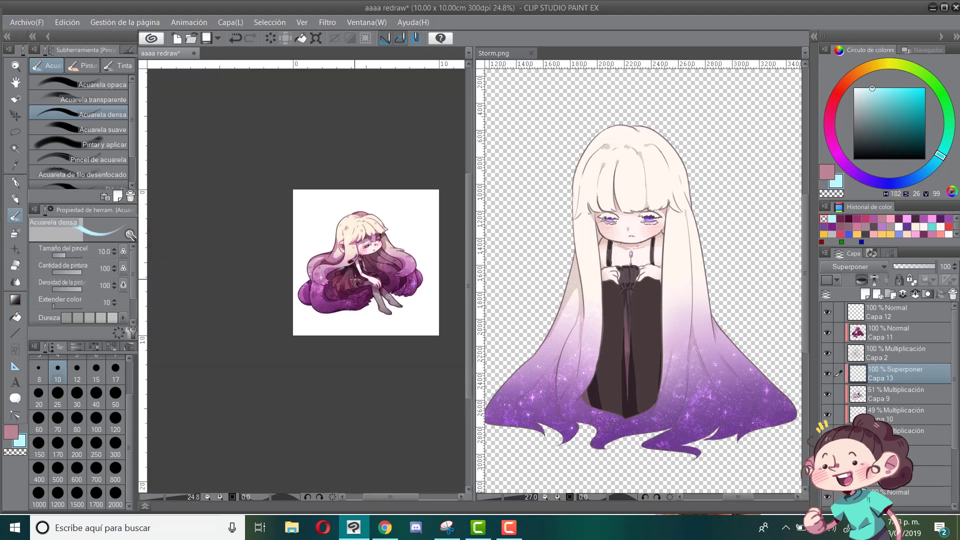
Step: Draw light cyan star sparkles on the lower left hair on Capa 13 at size 10, undoing the last stroke
scroll(315, 289, "up", 5)
left_click_drag(210, 315, 240, 315)
scroll(242, 314, "down", 3)
scroll(267, 285, "down", 4)
scroll(285, 297, "up", 11)
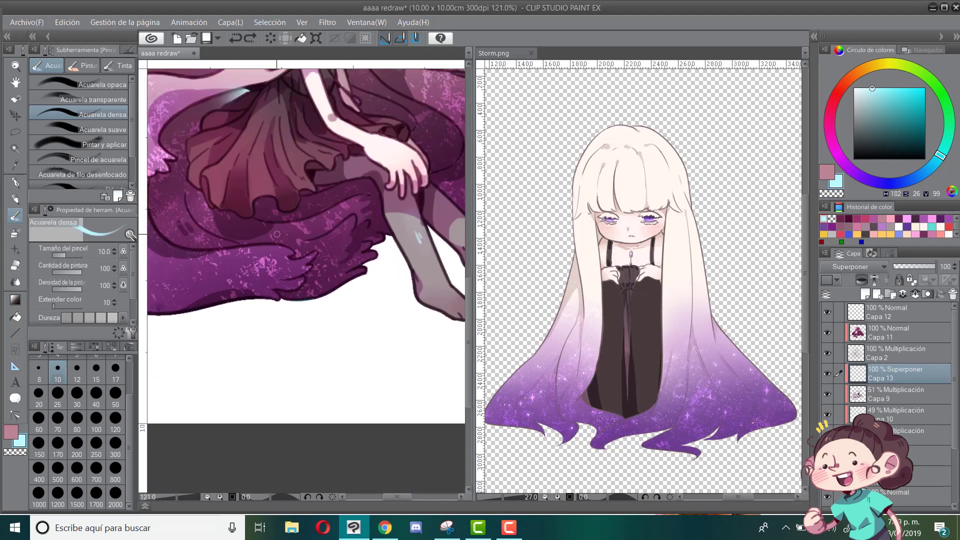
left_click_drag(199, 265, 198, 253)
scroll(199, 265, "down", 2)
scroll(329, 169, "up", 3)
key("ctrl+z")
Step: Draw a small light cyan circle and a cross sparkle on the right hair on Capa 13 at size 7
key("[")
key("[")
left_click_drag(320, 244, 324, 243)
left_click_drag(414, 203, 411, 226)
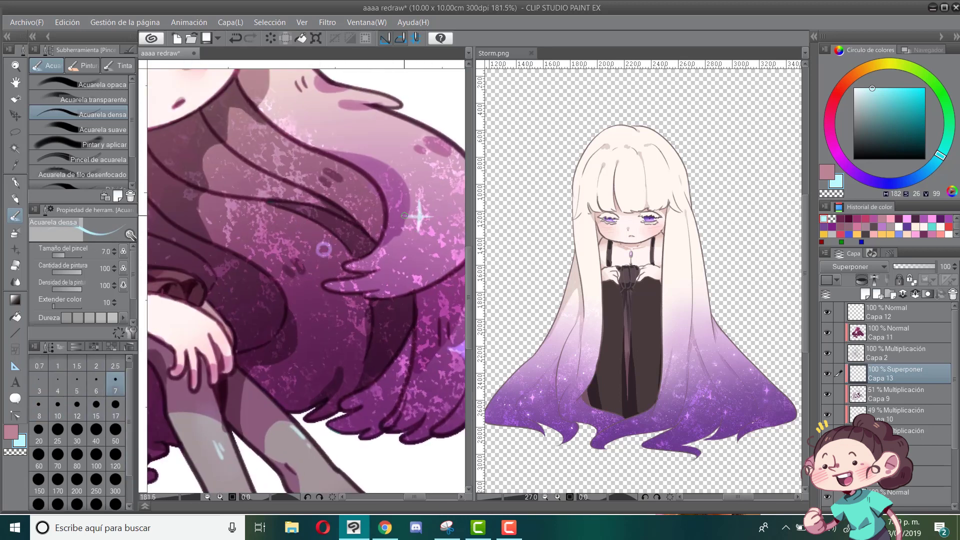
scroll(411, 215, "down", 6)
scroll(300, 225, "up", 2)
scroll(219, 212, "down", 4)
scroll(218, 212, "up", 2)
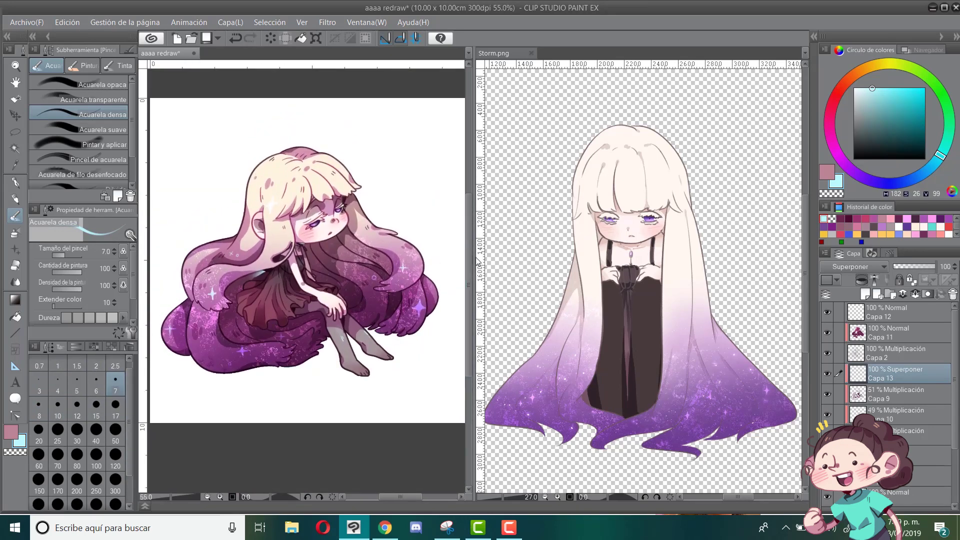
Step: Widen the drawing's view and create a clipped layer above Capa 13, undoing a test stroke of the Rascar tono airbrush
left_click_drag(473, 270, 566, 270)
left_click(866, 294)
left_click(861, 280)
key("b")
key("ctrl+z")
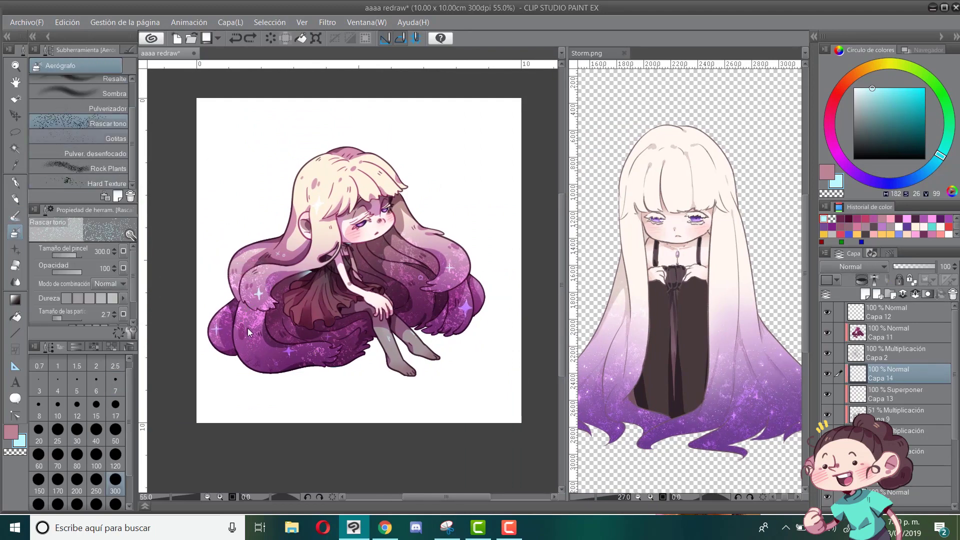
Step: Spray light cyan droplets over the lower left hair on Capa 14 using Gotitas at particle size 3.8
left_click(111, 138)
key("[")
key("[")
key("[")
left_click(62, 321)
left_click_drag(256, 342, 277, 366)
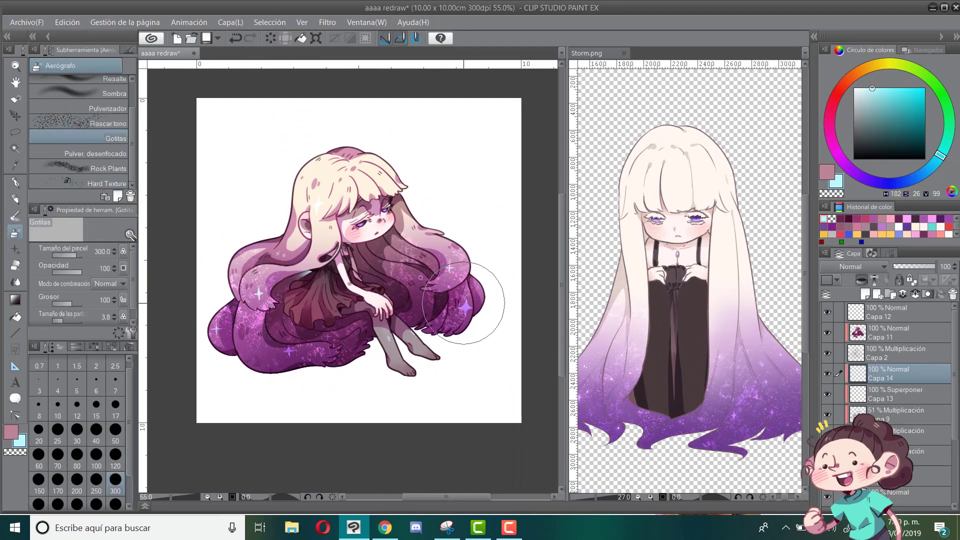
Step: Set Capa 14 to Añadir (brillo) at 33% opacity and Gotitas to size 120 with particle size 12
scroll(290, 373, "up", 2)
left_click(65, 321)
left_click(863, 267)
left_click(854, 146)
left_click(923, 267)
left_click(115, 465)
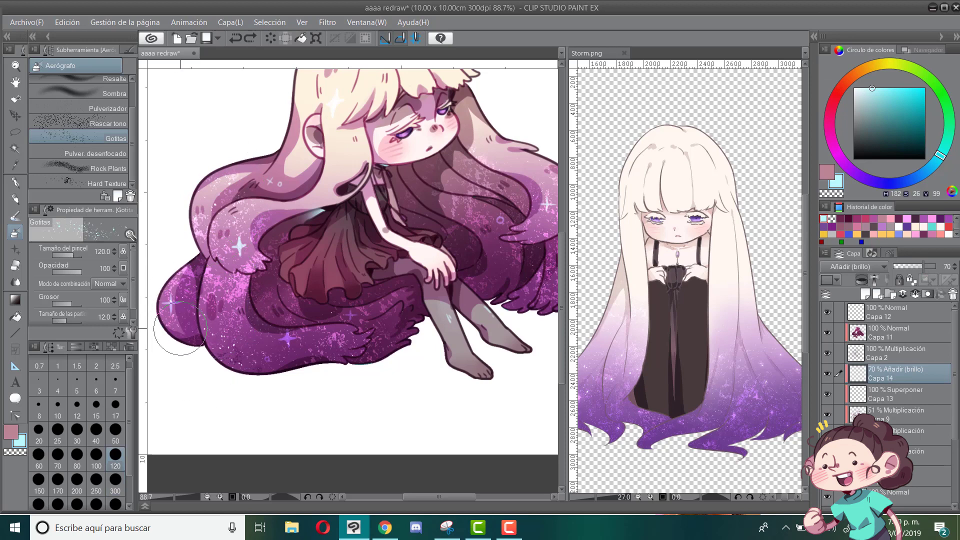
scroll(451, 225, "down", 2)
scroll(220, 300, "up", 2)
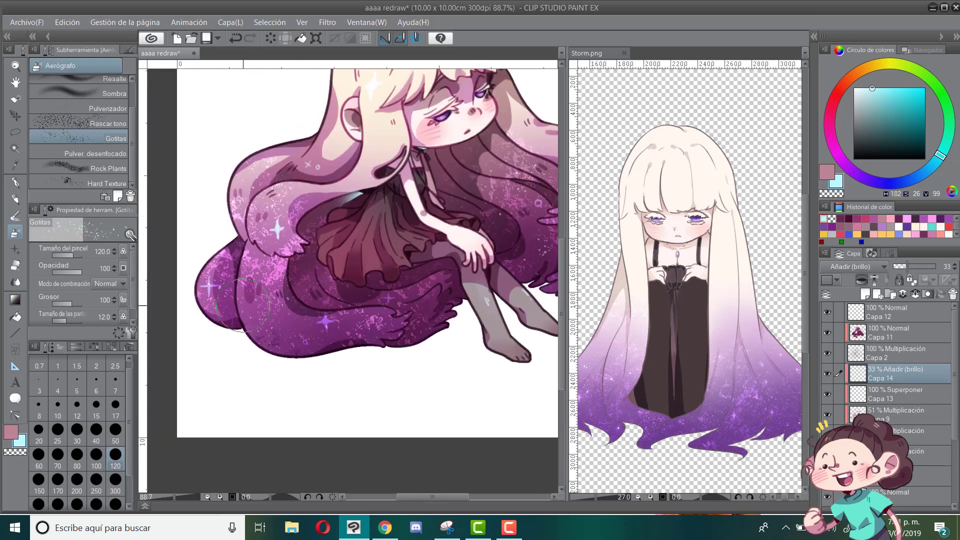
Step: Sprinkle fine light cyan droplets over the dress on Capa 14 using Gotitas at size 17 and particle size 0.9
key("bracketleft")
key("bracketleft")
key("bracketleft")
key("bracketleft")
key("bracketleft")
key("bracketleft")
key("bracketleft")
key("bracketleft")
key("bracketleft")
key("bracketleft")
scroll(423, 228, "up", 3)
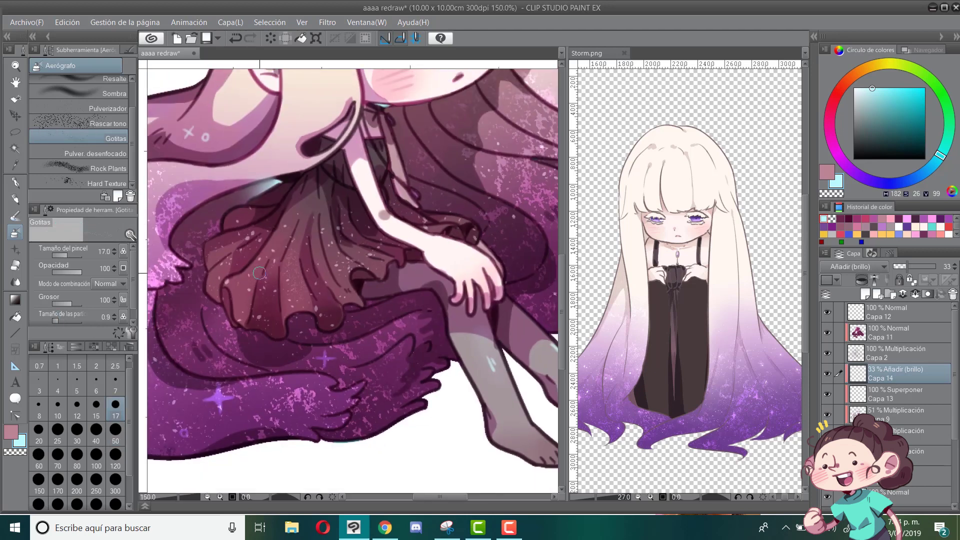
Step: Paint the ends of the neck ribbon bright pink on Capa 12 using Acuarela densa at size 7
scroll(372, 258, "down", 5)
left_click(827, 315)
left_click(827, 313)
scroll(334, 253, "up", 5)
left_click(829, 130)
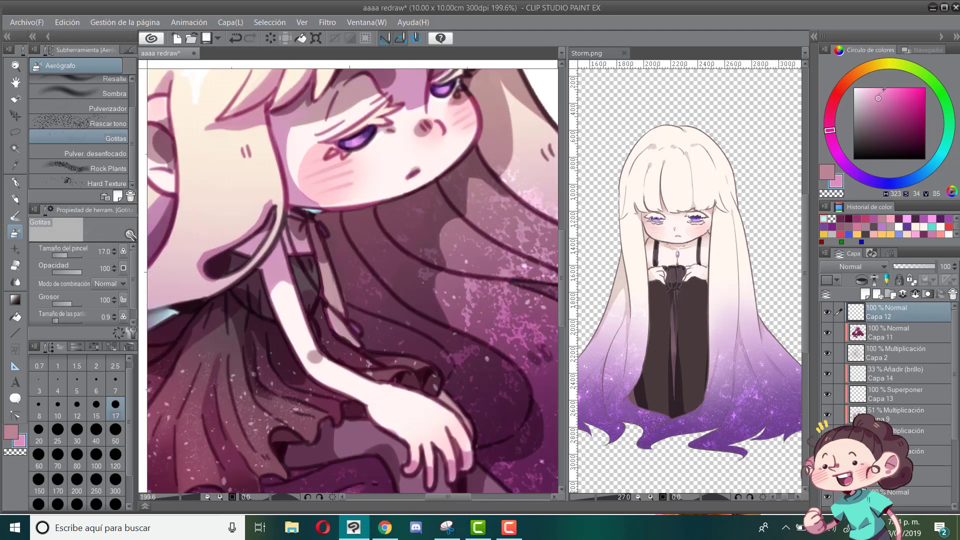
left_click(884, 87)
key("b")
left_click_drag(350, 323, 359, 331)
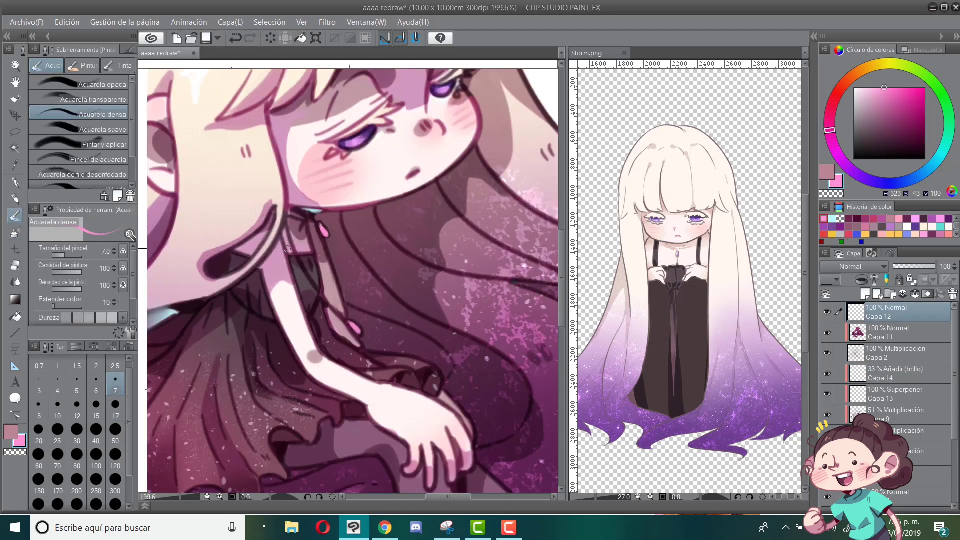
scroll(331, 227, "down", 2)
scroll(361, 266, "down", 2)
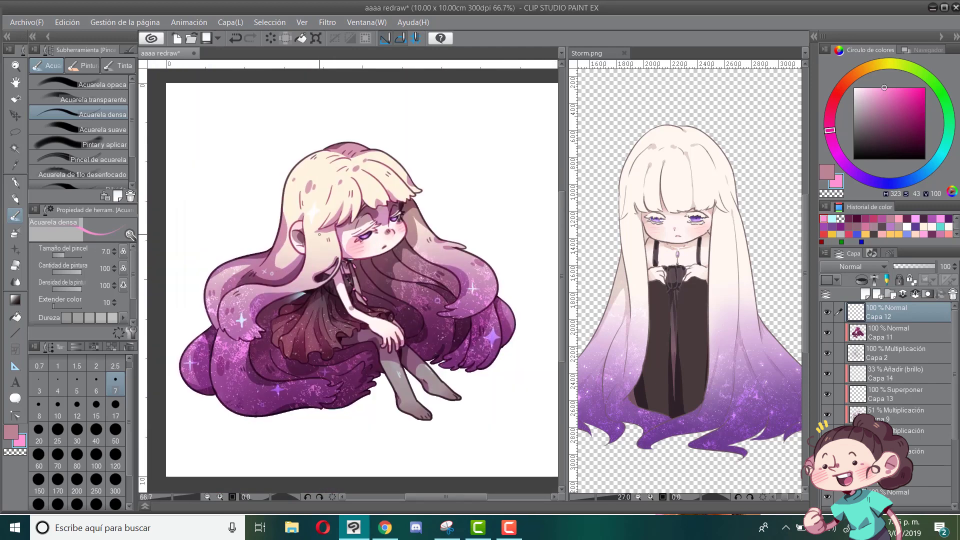
Step: Draw a light cyan sparkle on the bangs on Capa 13 at size 7 and save the drawing
left_click(856, 374)
left_click(856, 394)
left_click(832, 218)
scroll(244, 206, "up", 1)
left_click_drag(429, 170, 426, 182)
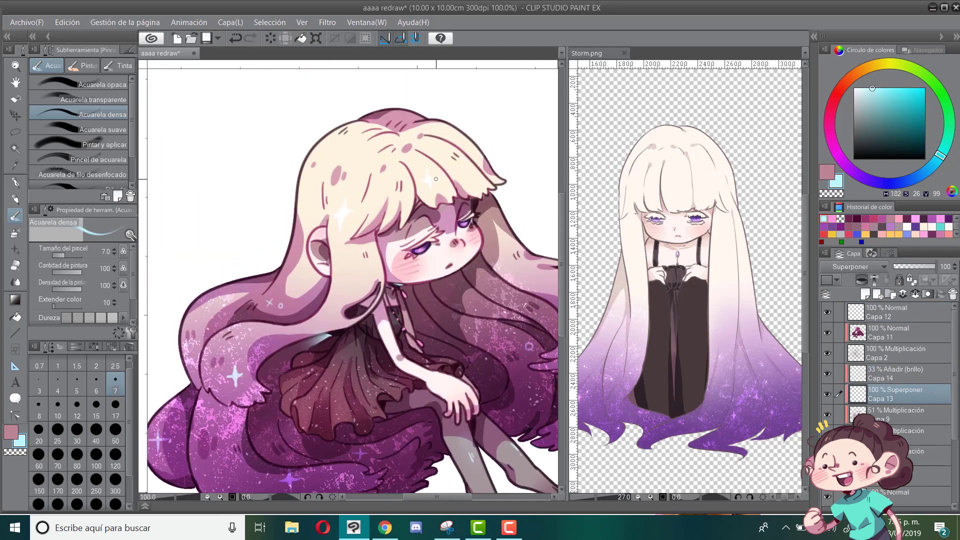
scroll(409, 222, "down", 2)
key("ctrl+s")
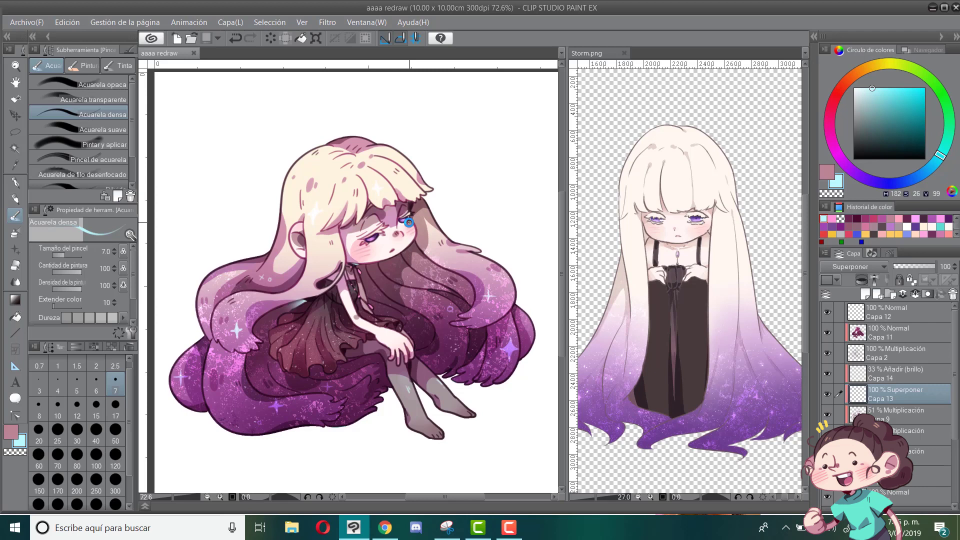
Step: Spray larger light cyan droplets over the lower and right hair on Capa 14 using Gotitas at size 50 and particle size 6.2
scroll(409, 222, "down", 2)
scroll(352, 380, "up", 2)
key("ctrl+z")
left_click(889, 370)
key("b")
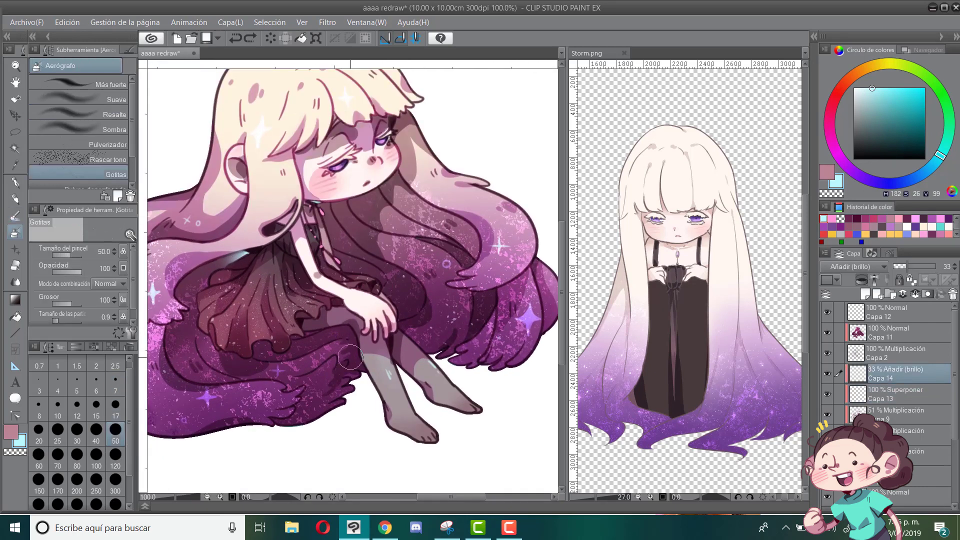
left_click(60, 320)
left_click(327, 379)
left_click(63, 319)
left_click(327, 343)
scroll(245, 350, "down", 3)
scroll(213, 305, "up", 4)
scroll(193, 266, "down", 2)
scroll(457, 283, "up", 2)
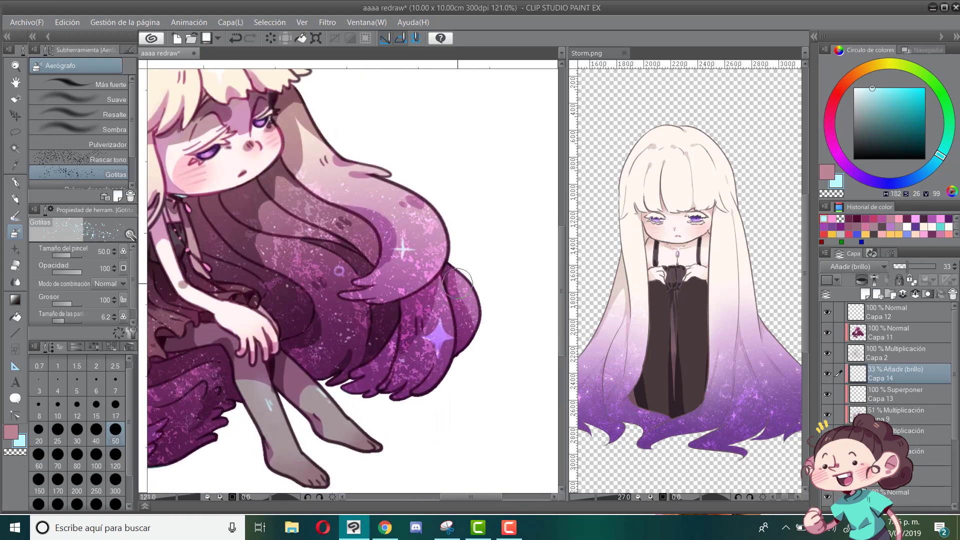